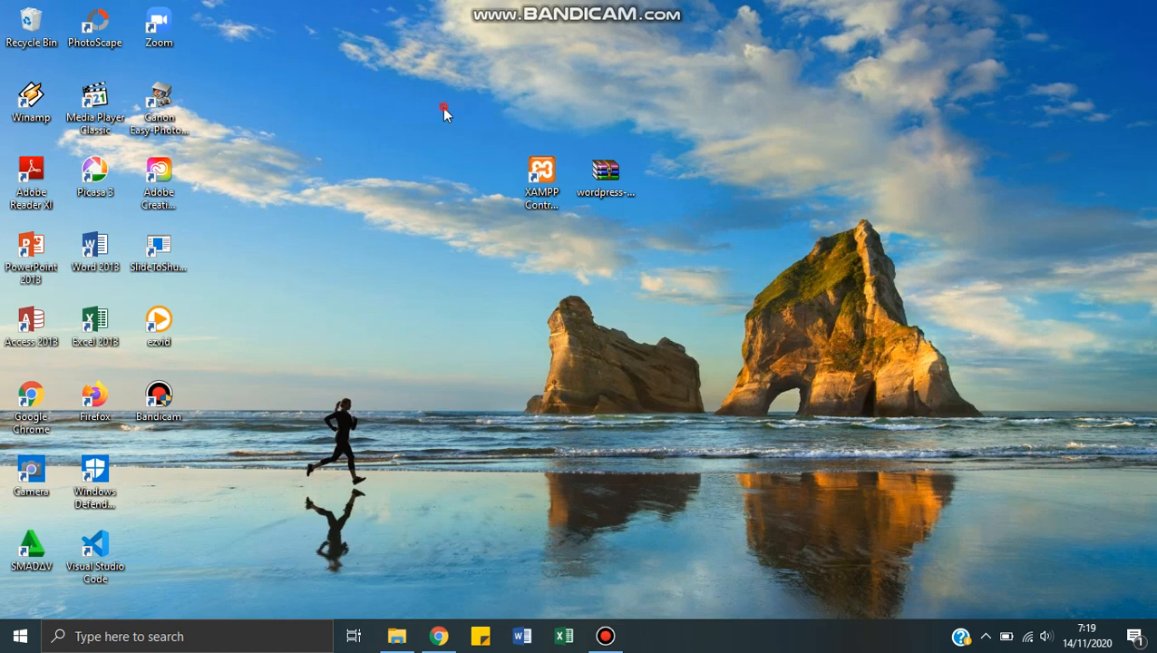
pyautogui.moveTo(443, 107); pyautogui.dragTo(649, 251)
pyautogui.click(649, 249)
pyautogui.click(542, 181)
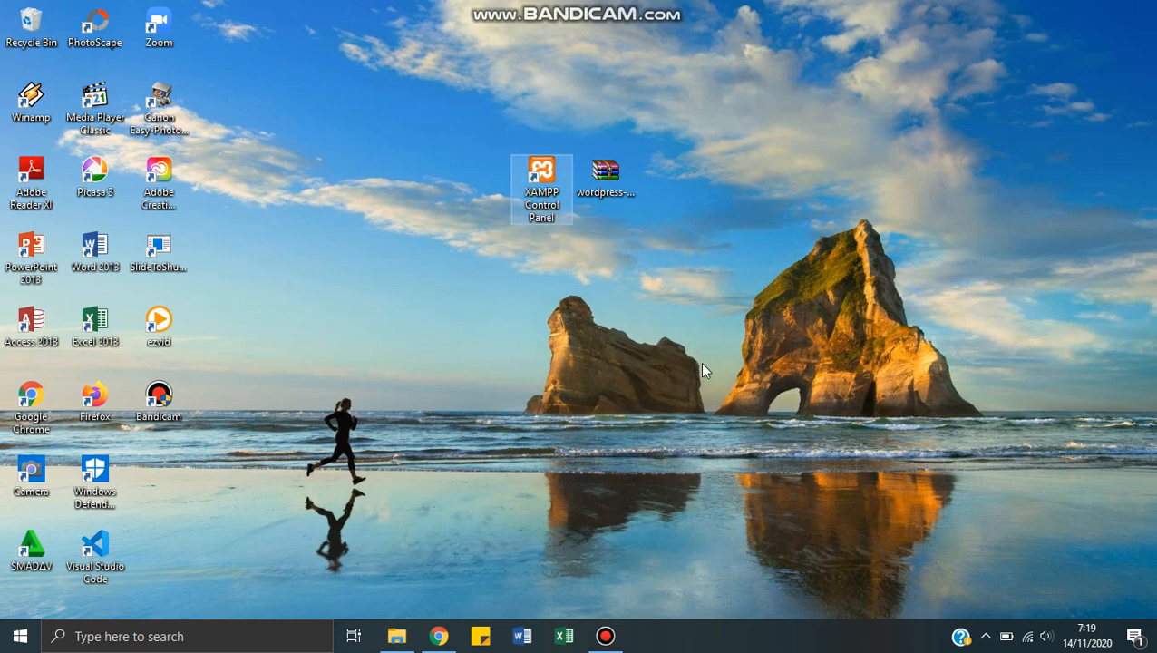
# Step: Switch to Google Chrome and search the web for "www,apachefriend.org"
pyautogui.moveTo(453, 640)
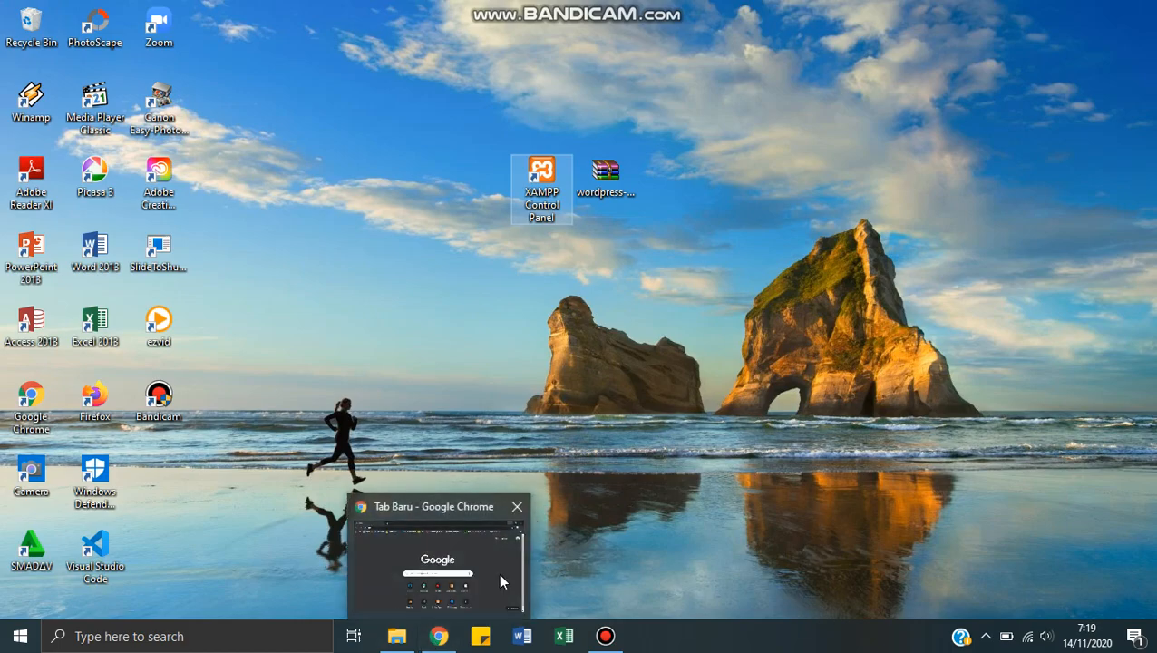
pyautogui.click(446, 582)
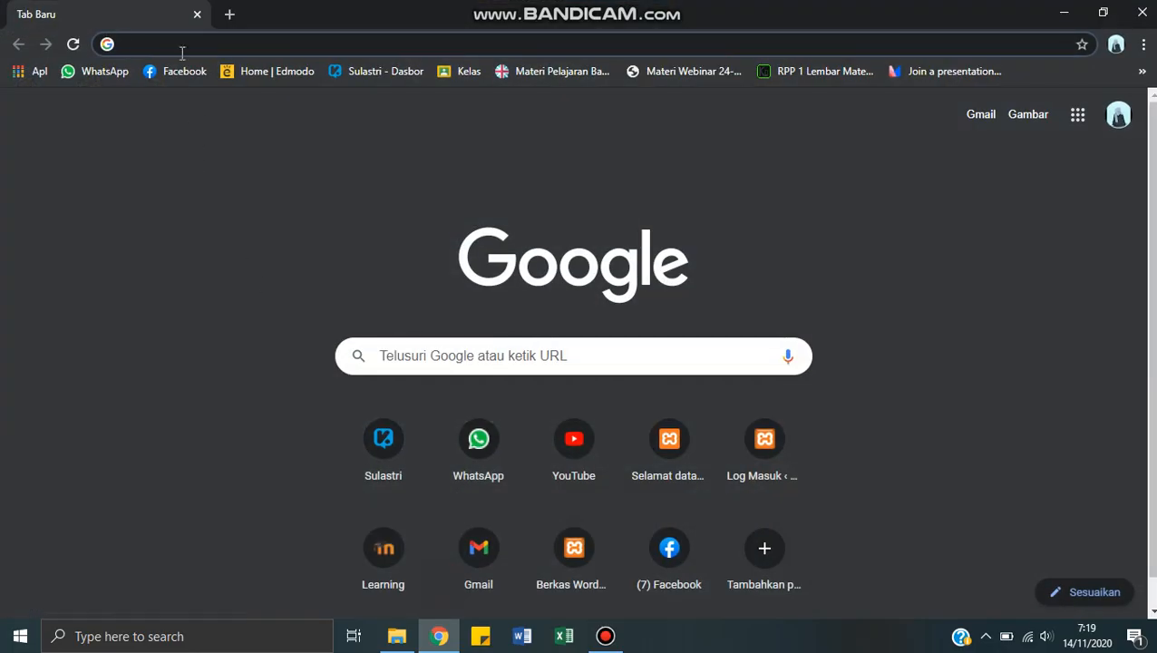
pyautogui.click(178, 40)
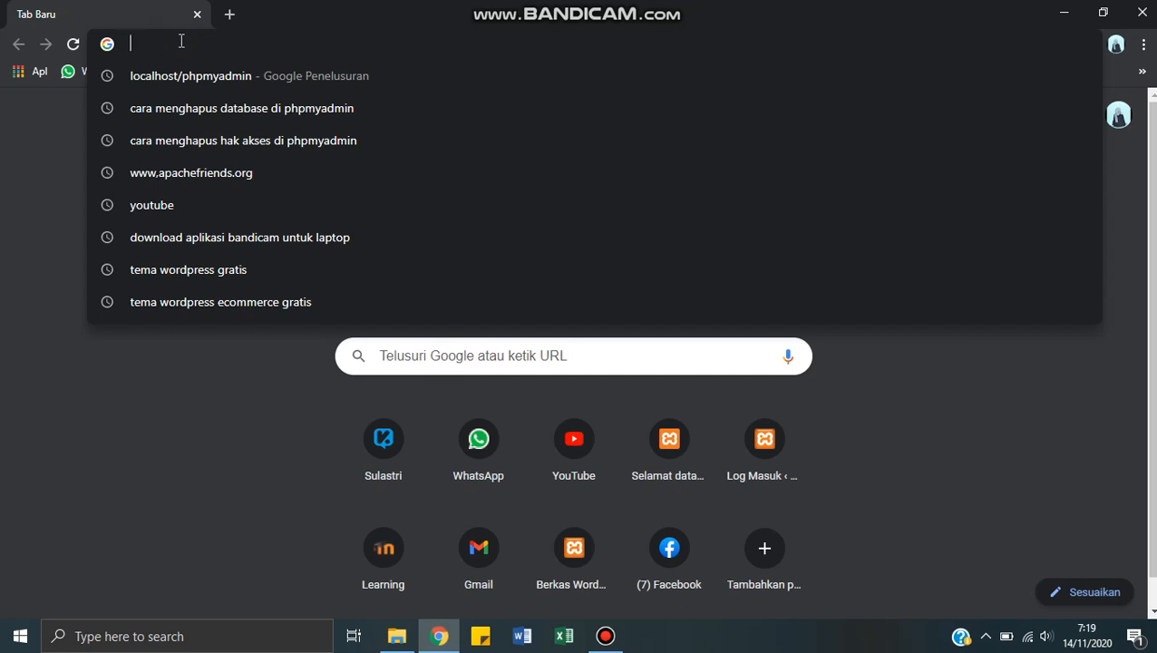
pyautogui.write('www.')
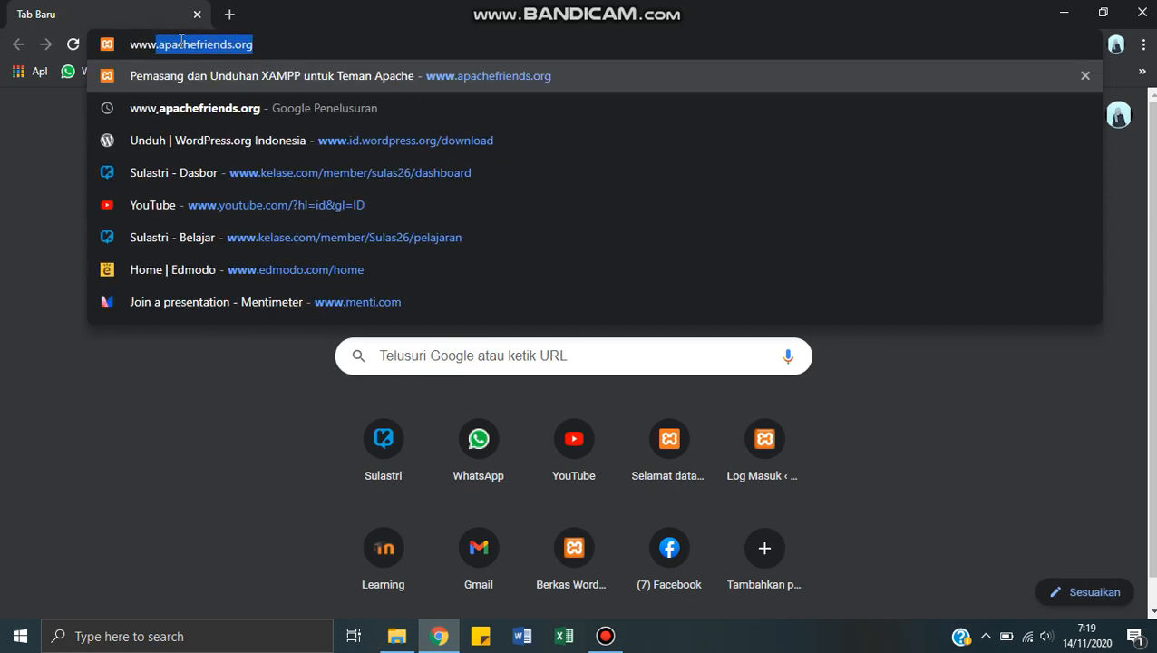
pyautogui.press('BackSpace')
pyautogui.write('apac')
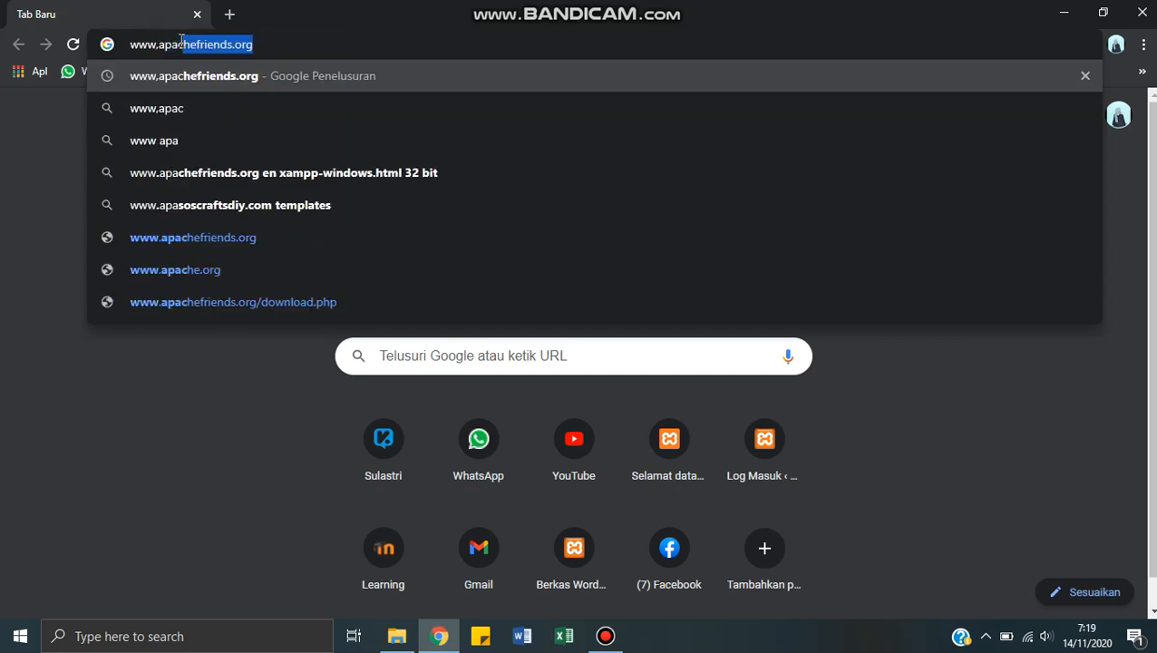
pyautogui.write('hef')
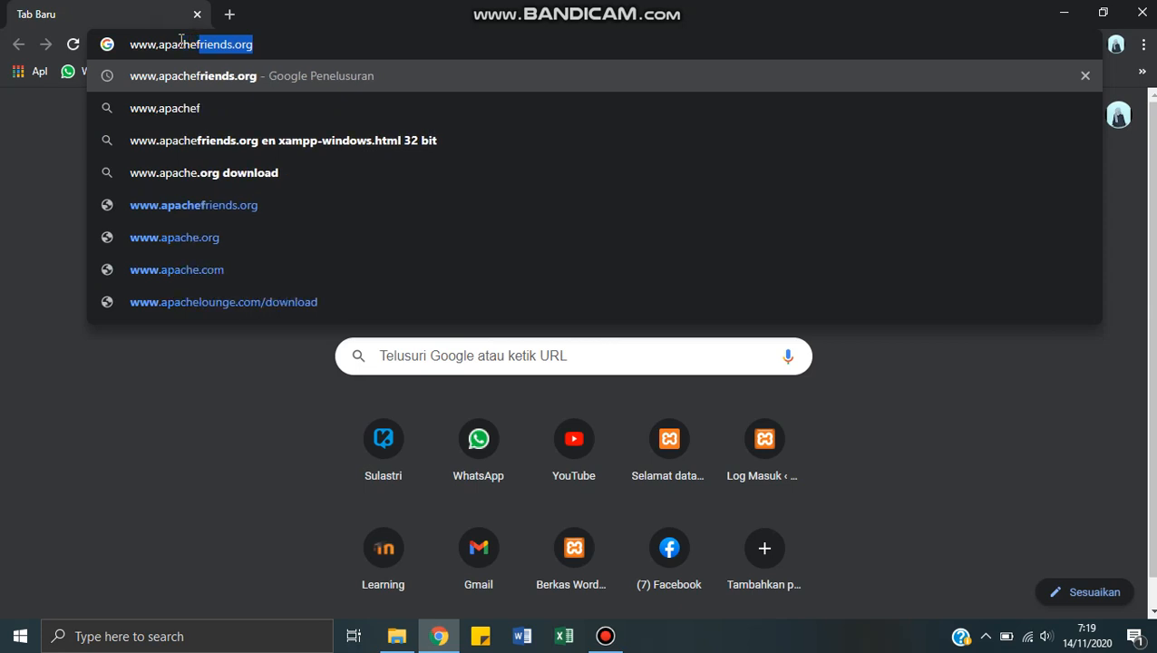
pyautogui.write('riend')
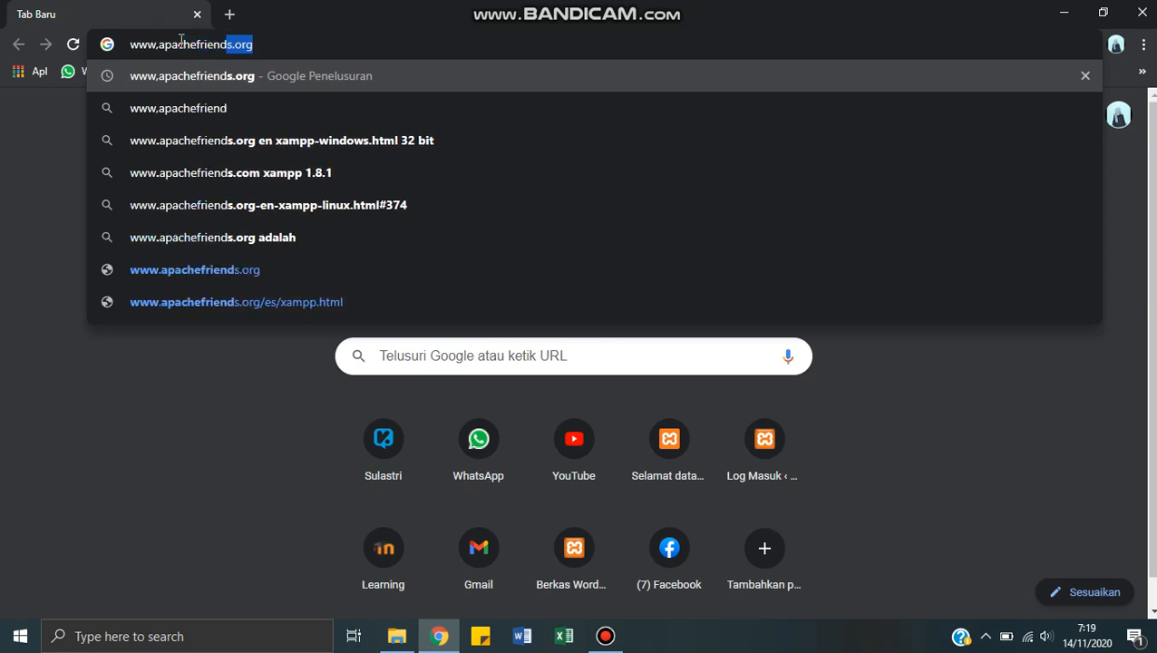
pyautogui.write('.org')
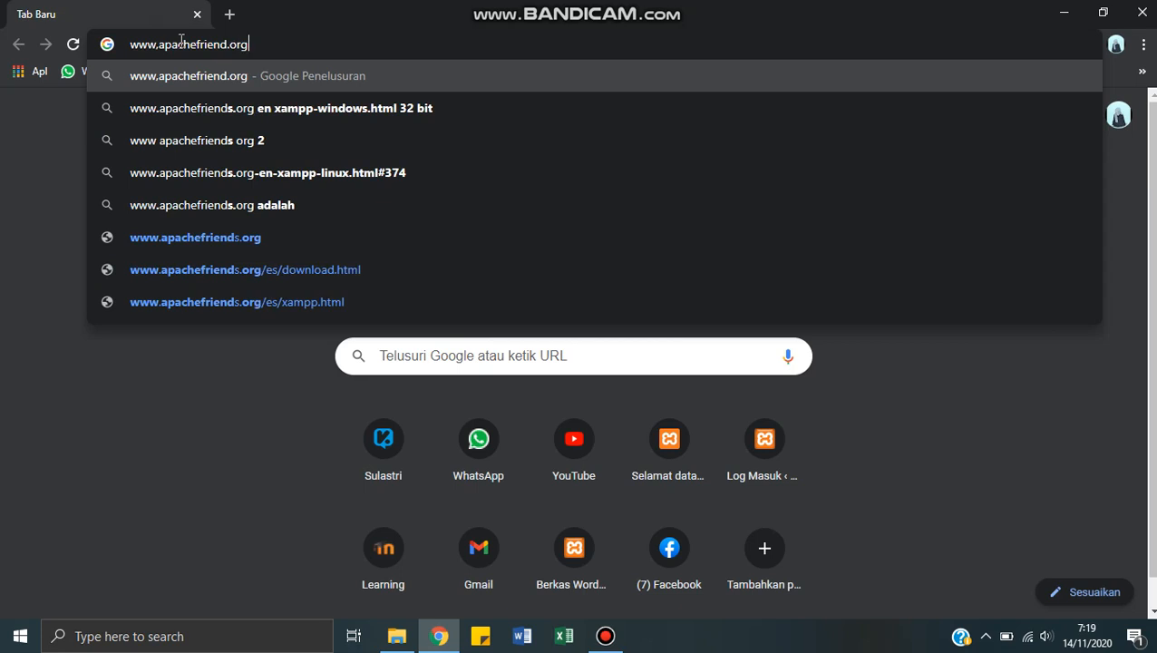
pyautogui.press('Return')
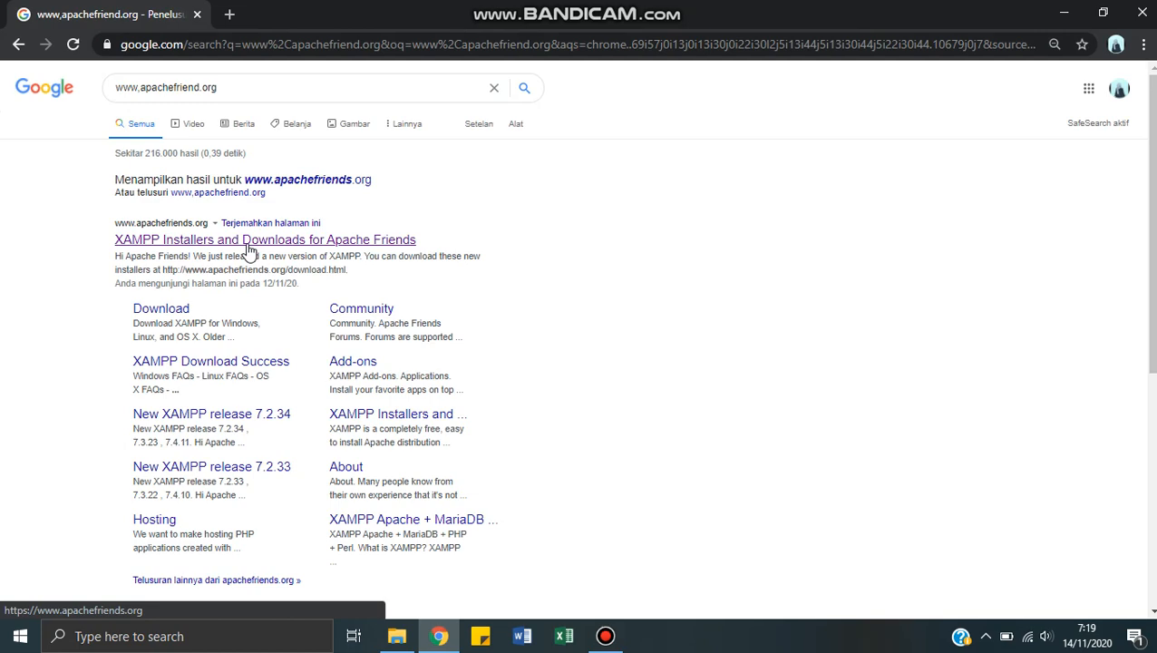
# Step: Open the XAMPP Installers and Downloads result, dismiss the translation prompt, and view the installer options before minimizing the browser
pyautogui.click(248, 240)
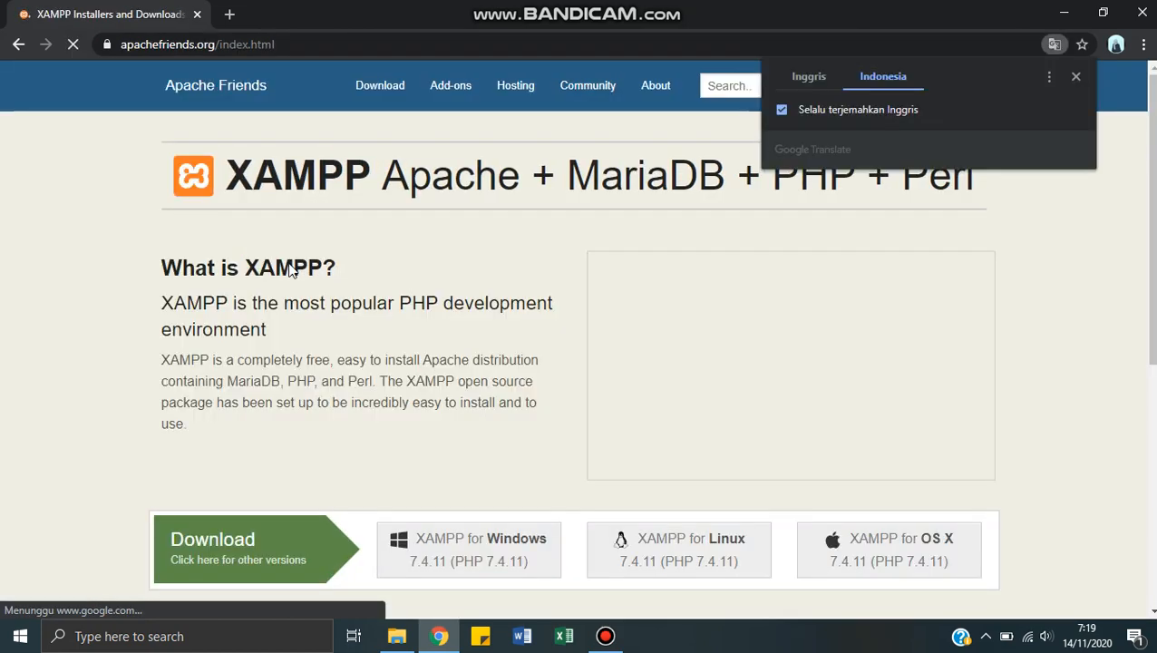
pyautogui.click(1075, 79)
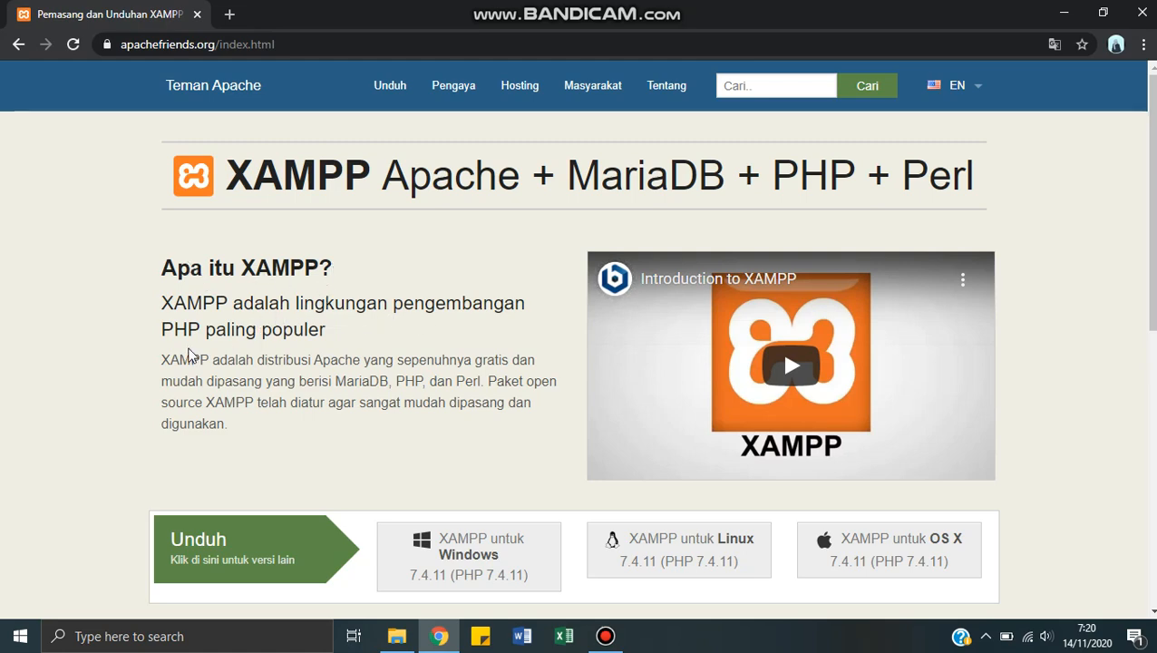
pyautogui.scroll(-3, 292, 346)
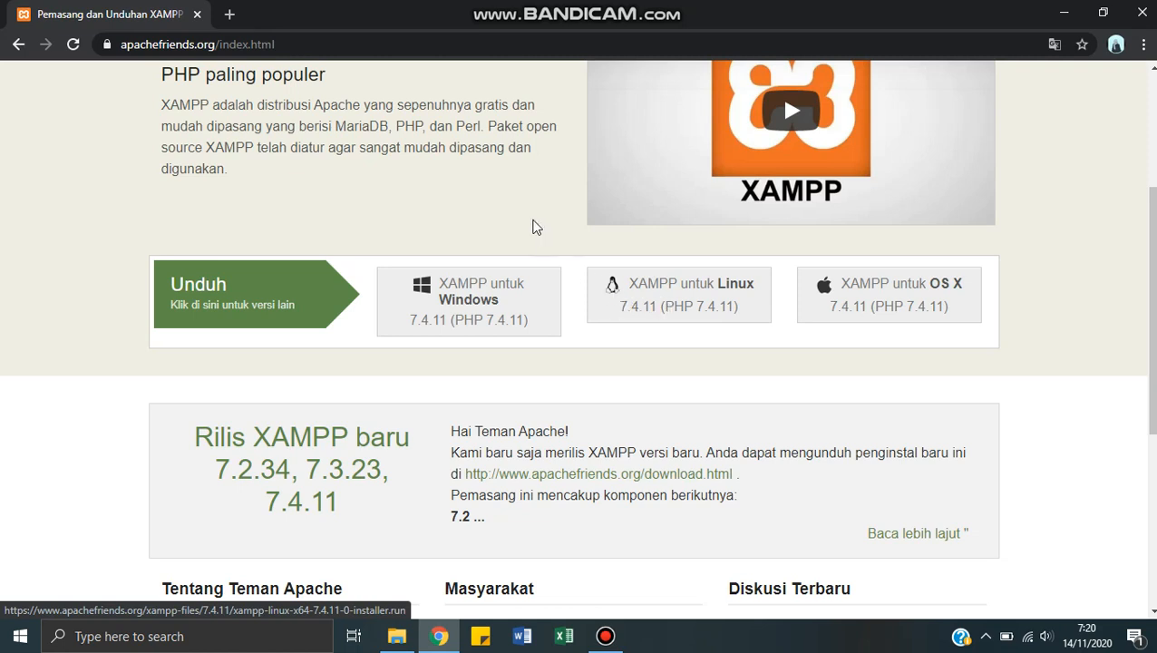
pyautogui.click(1064, 13)
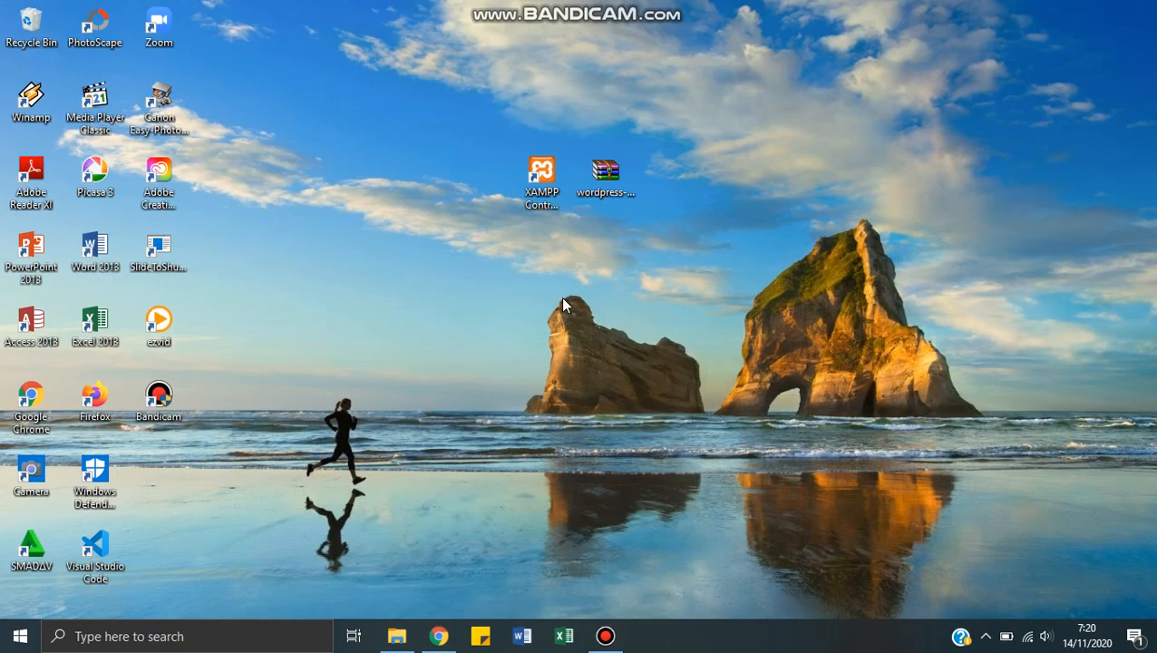
pyautogui.click(612, 193)
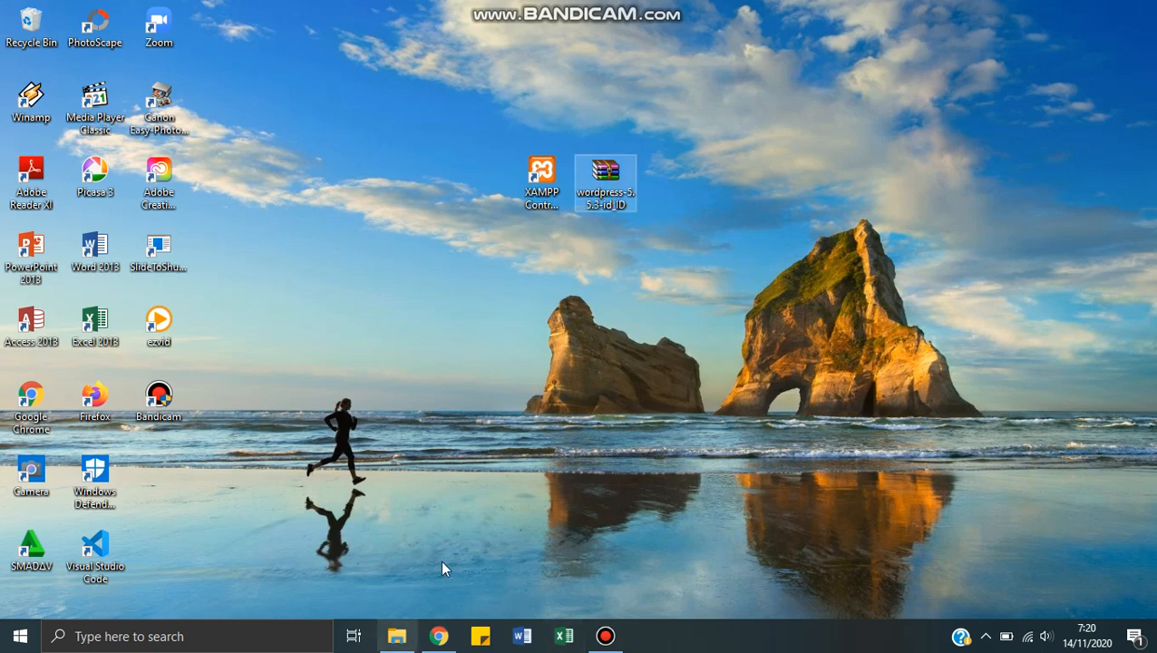
pyautogui.moveTo(450, 638)
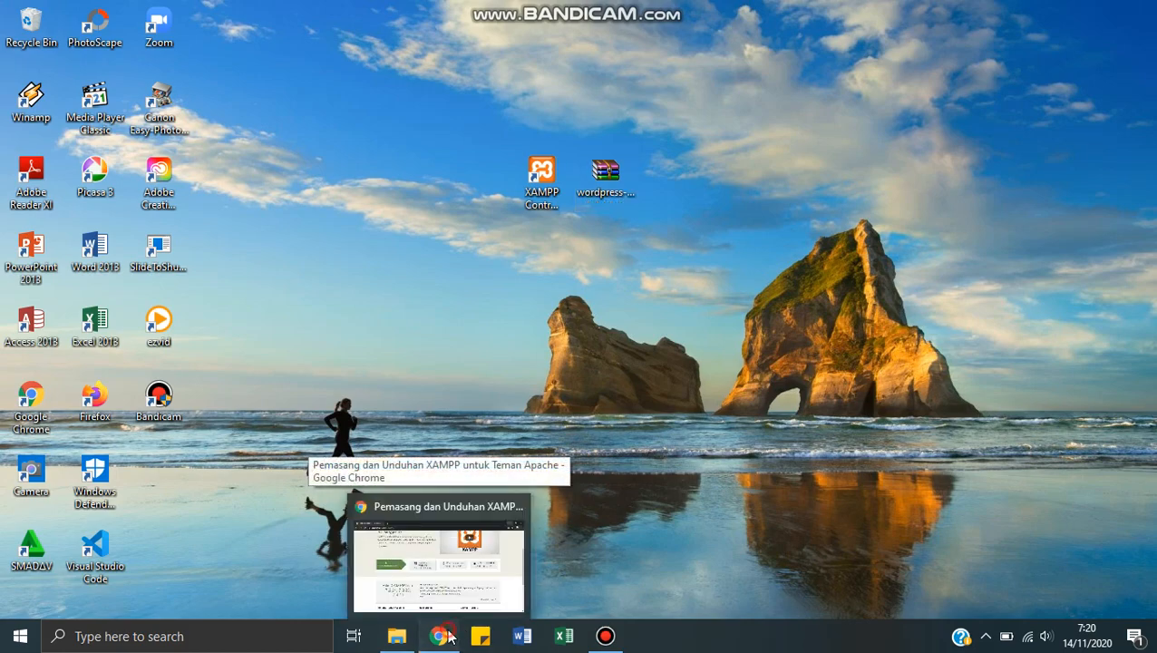
pyautogui.click(422, 560)
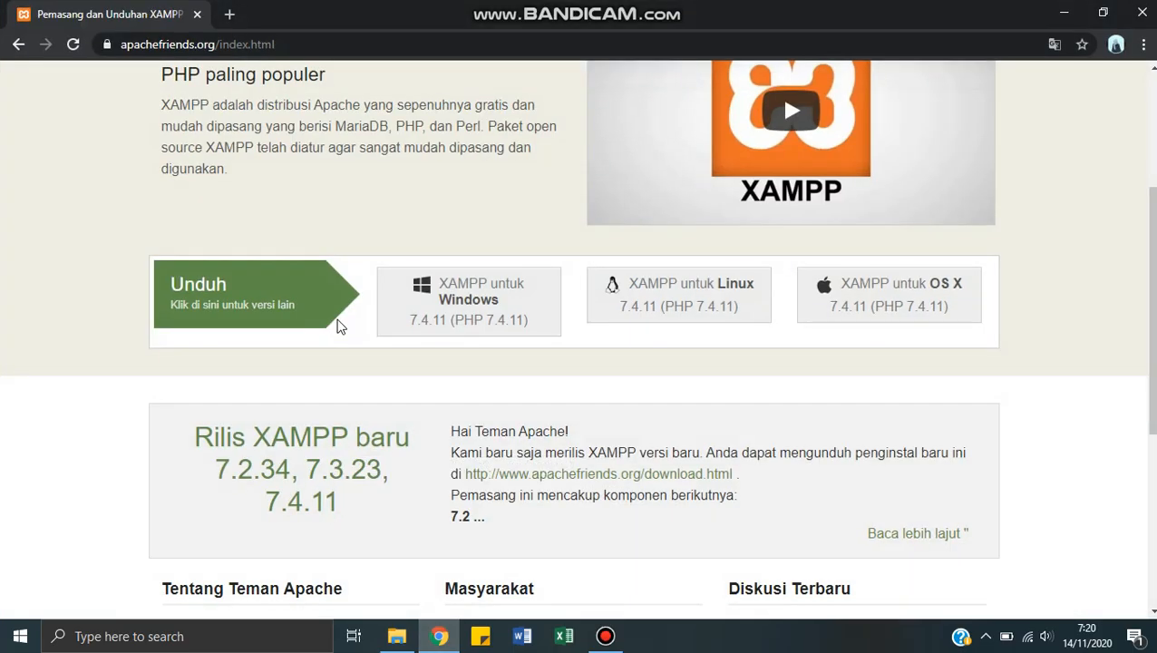
pyautogui.click(229, 14)
pyautogui.click(239, 45)
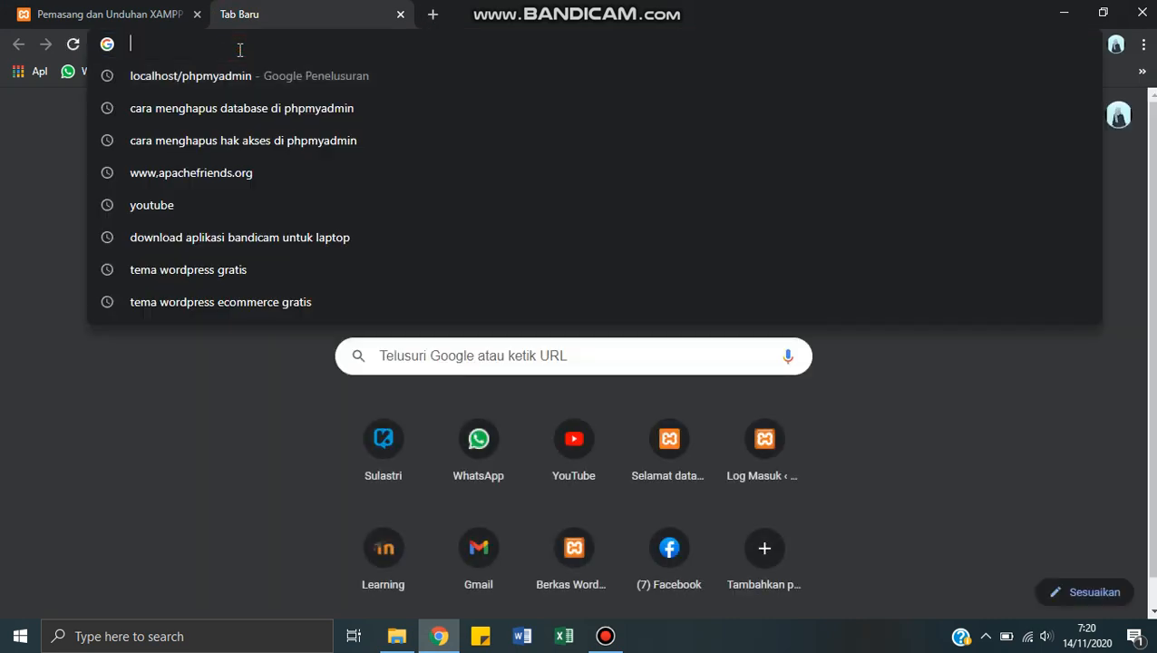
pyautogui.write('www.')
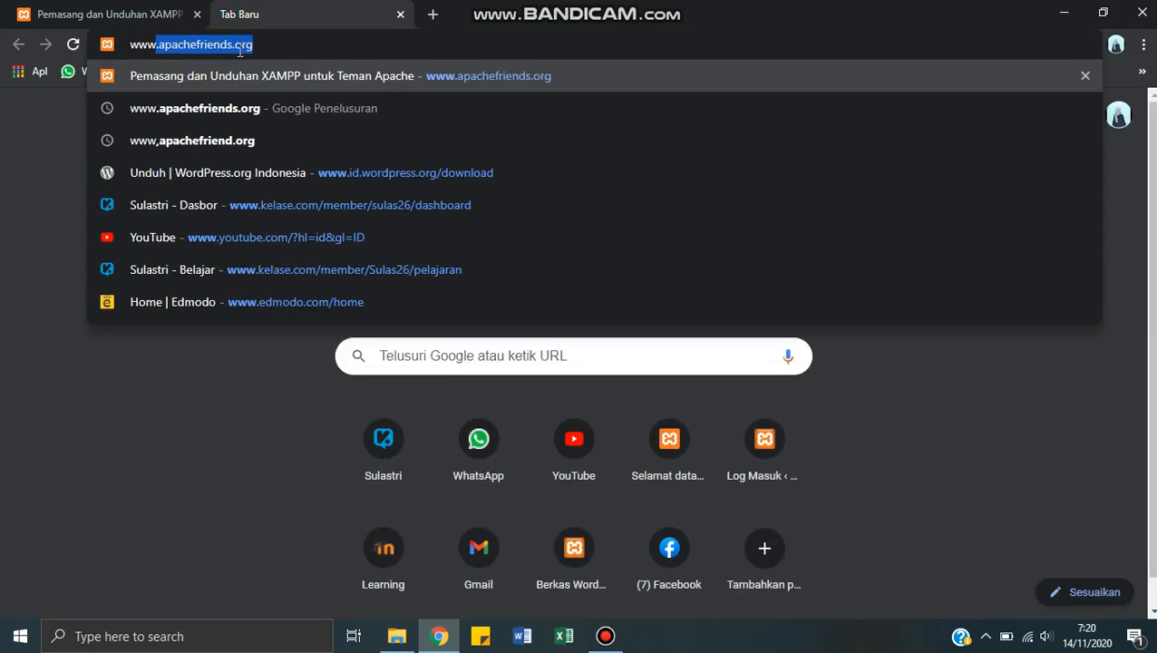
pyautogui.write('id')
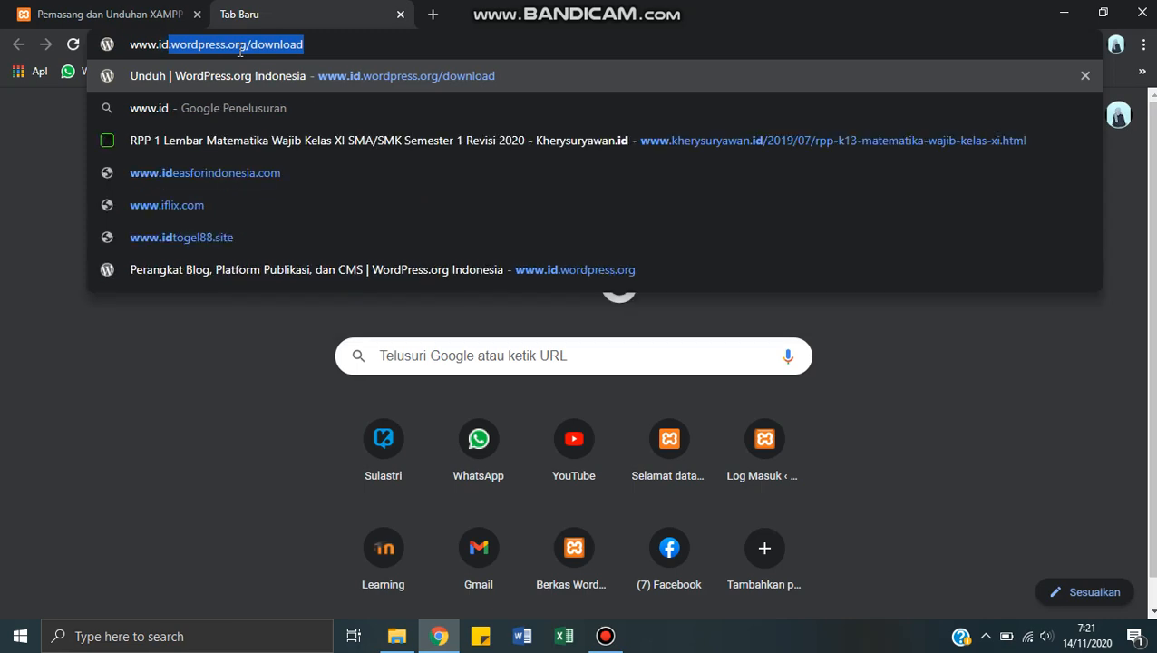
pyautogui.write('.w')
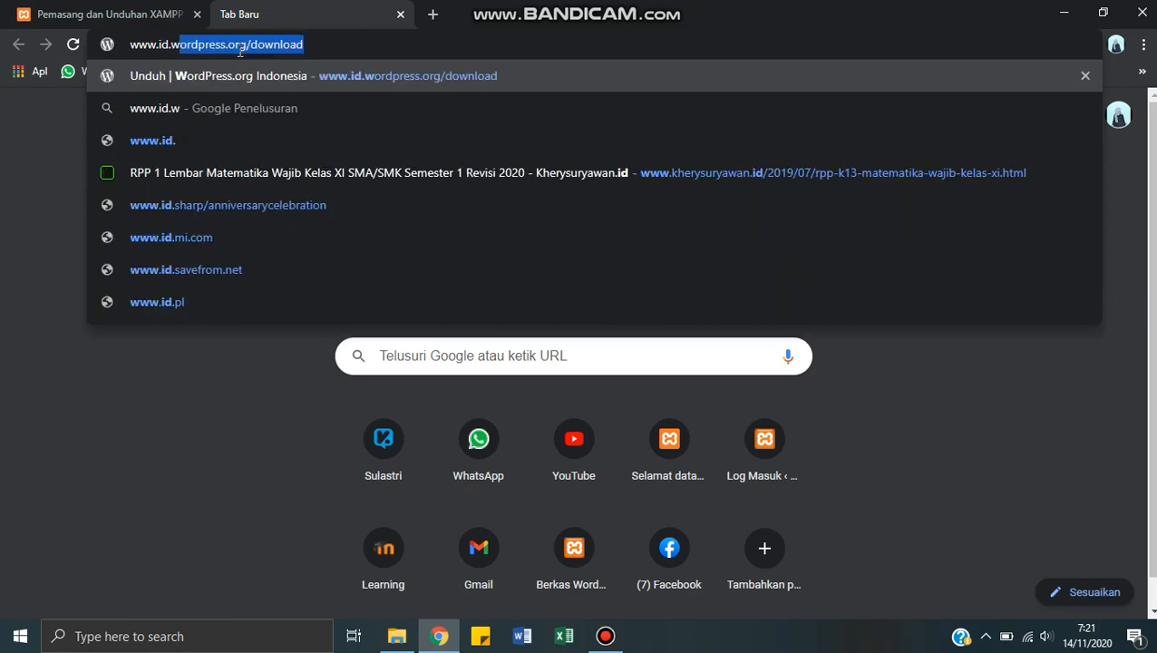
pyautogui.write('ordp')
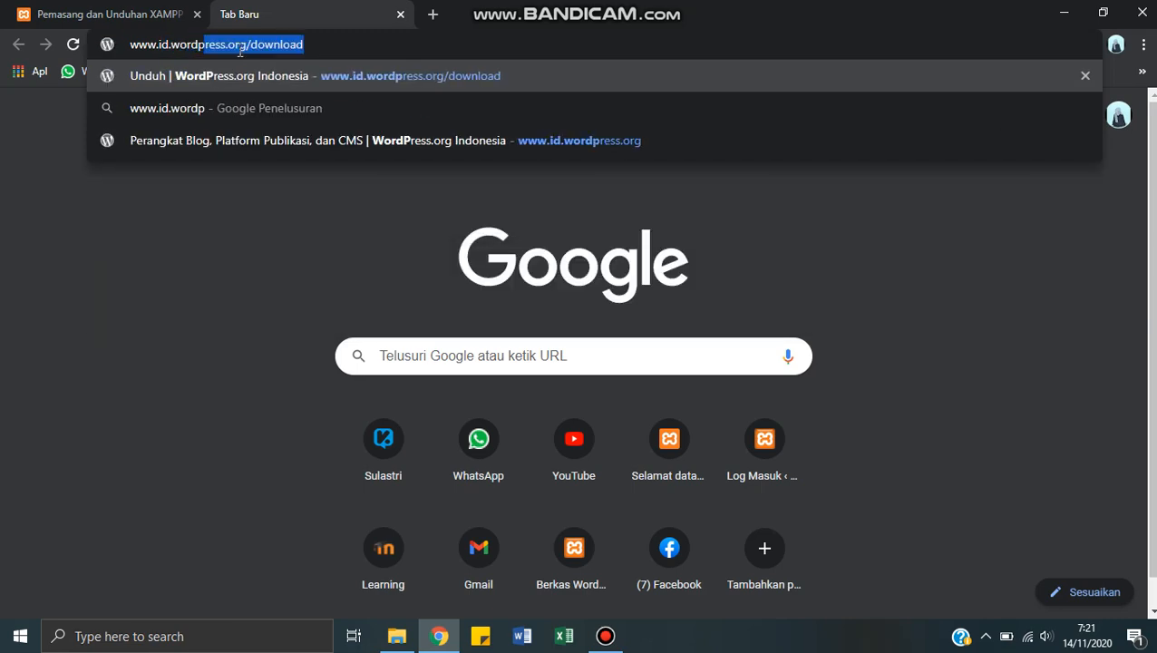
pyautogui.write('ress')
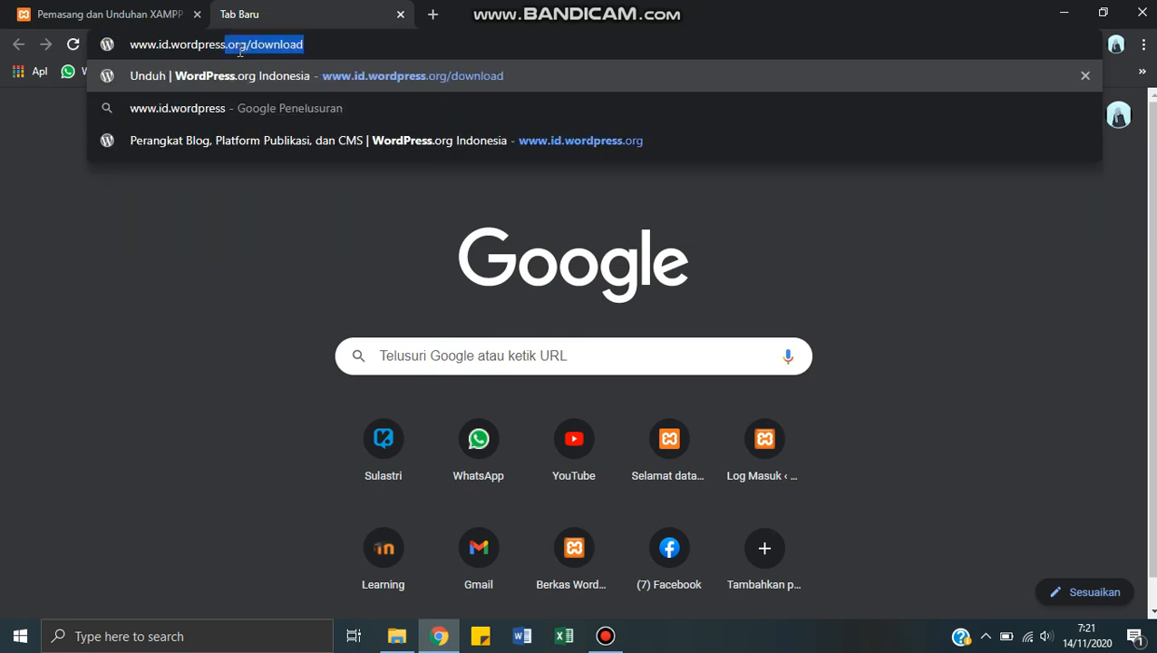
pyautogui.write('.org')
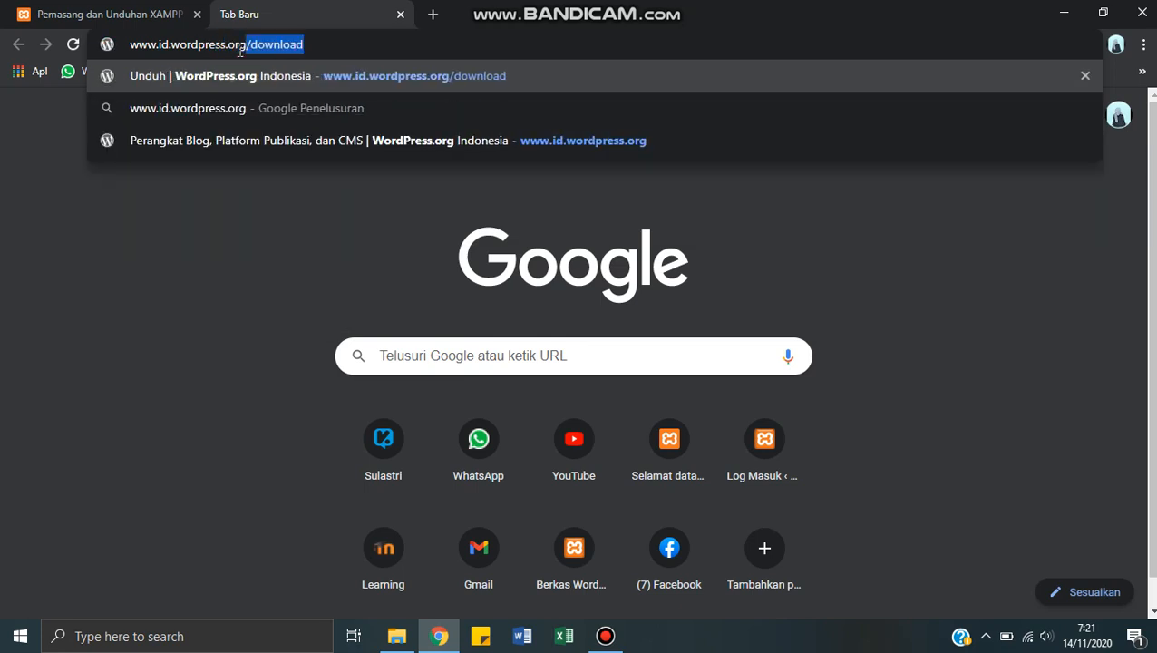
pyautogui.write('/do')
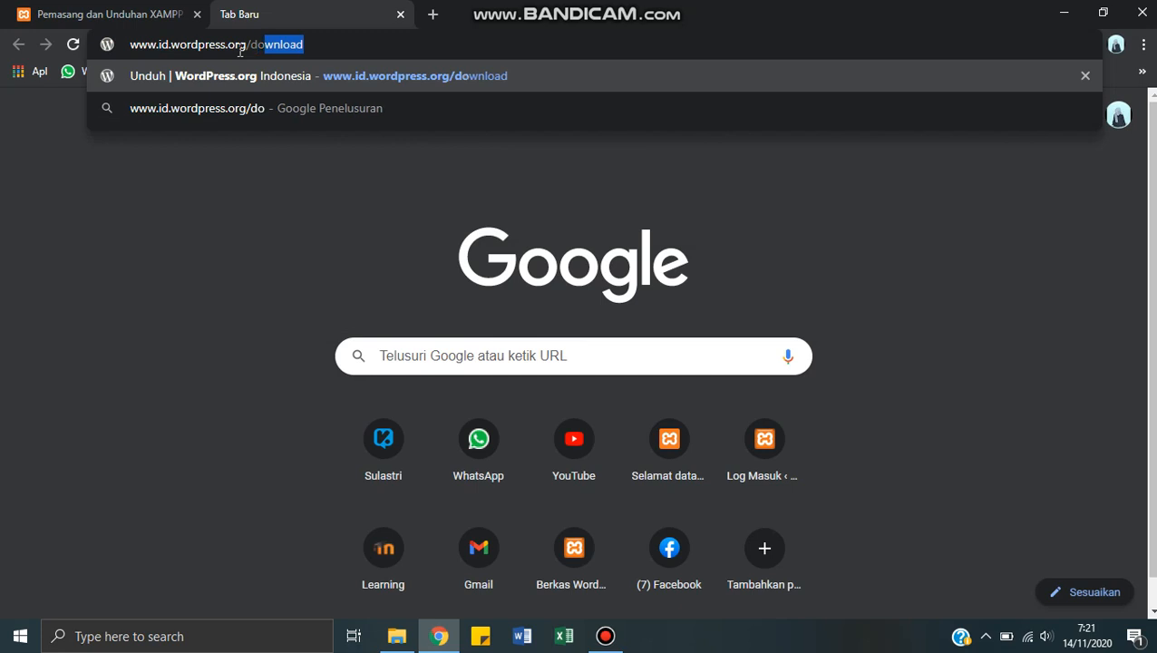
pyautogui.write('wnload')
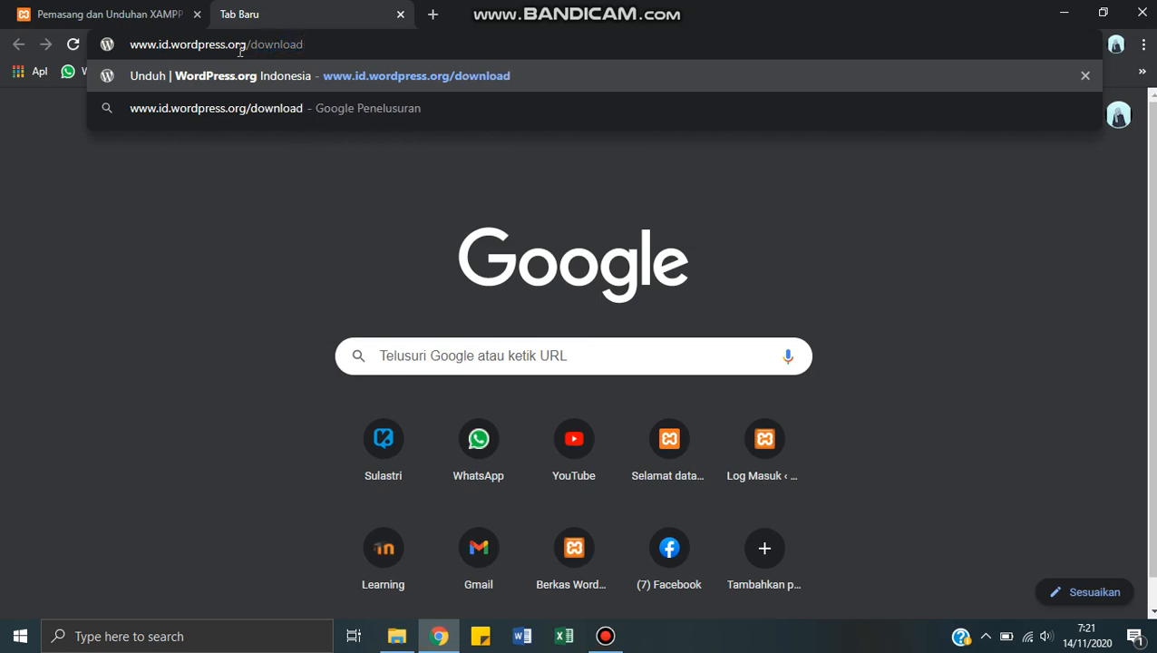
pyautogui.press('Return')
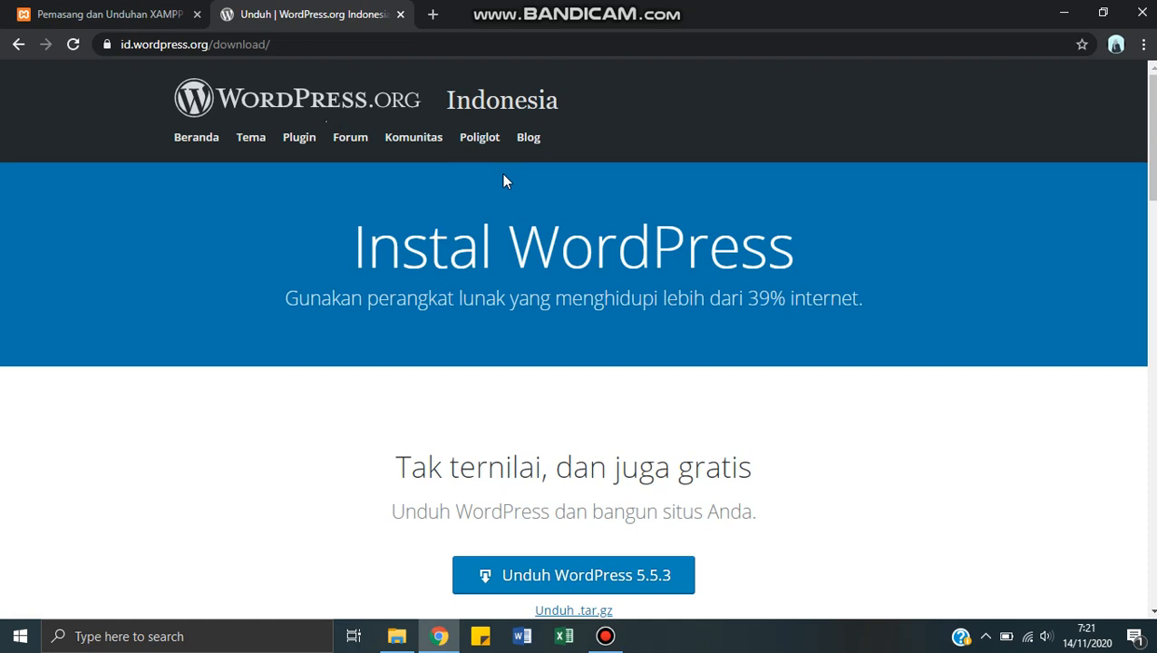
pyautogui.scroll(-4, 505, 181)
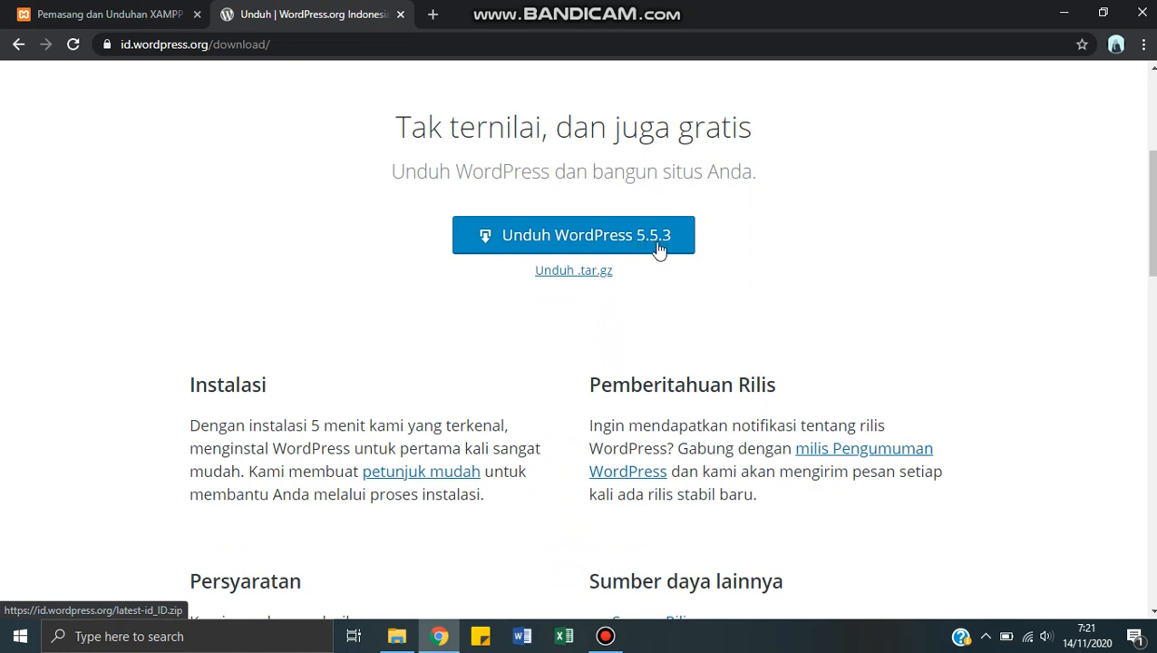
pyautogui.click(1066, 13)
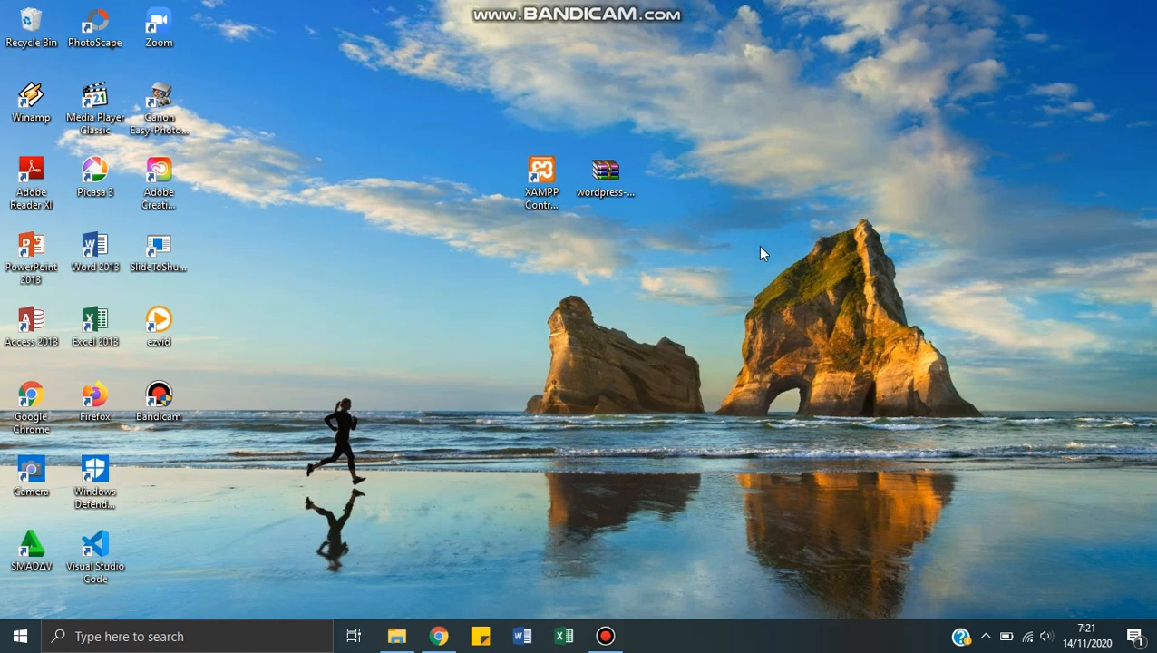
pyautogui.click(540, 181)
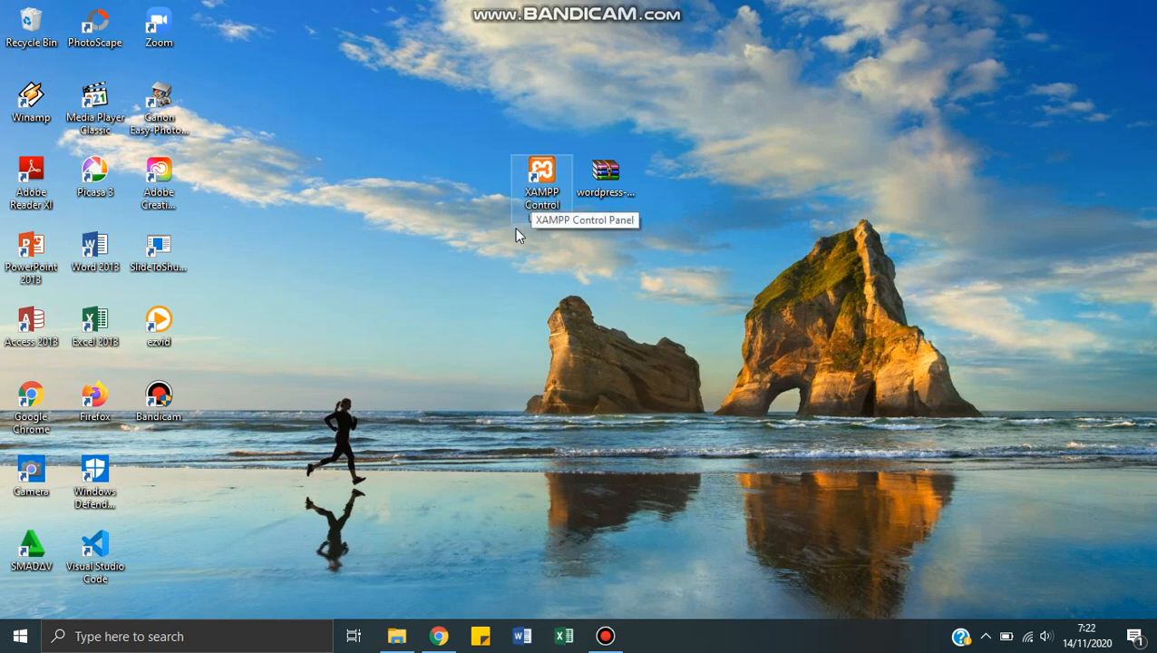
pyautogui.click(537, 58)
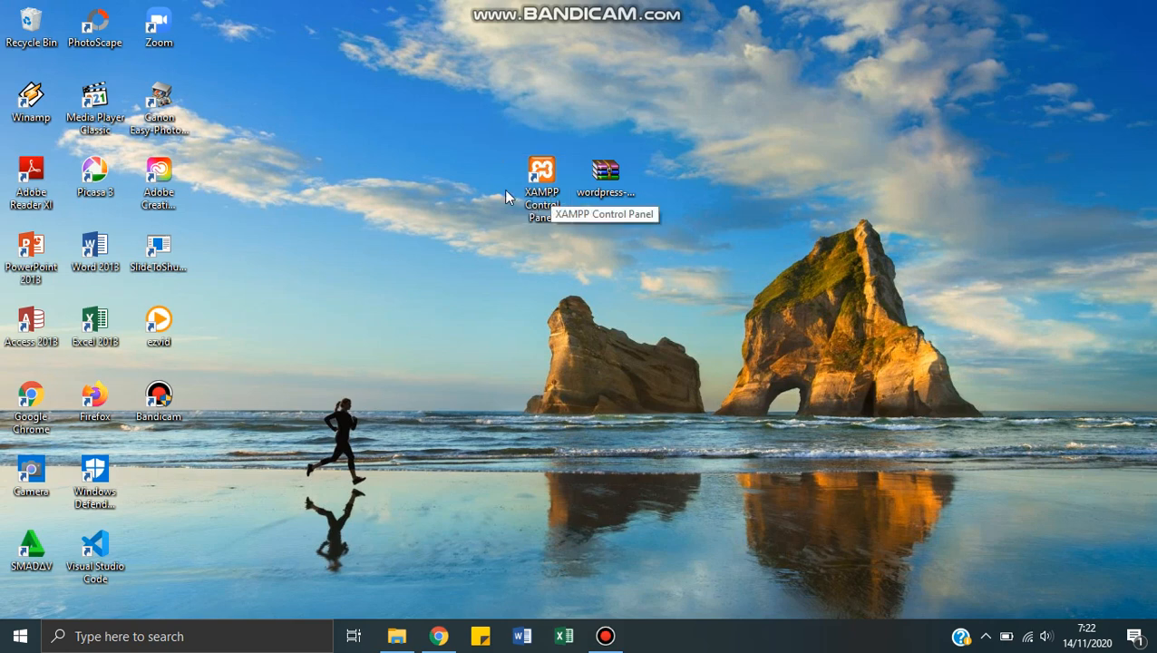
pyautogui.click(617, 186)
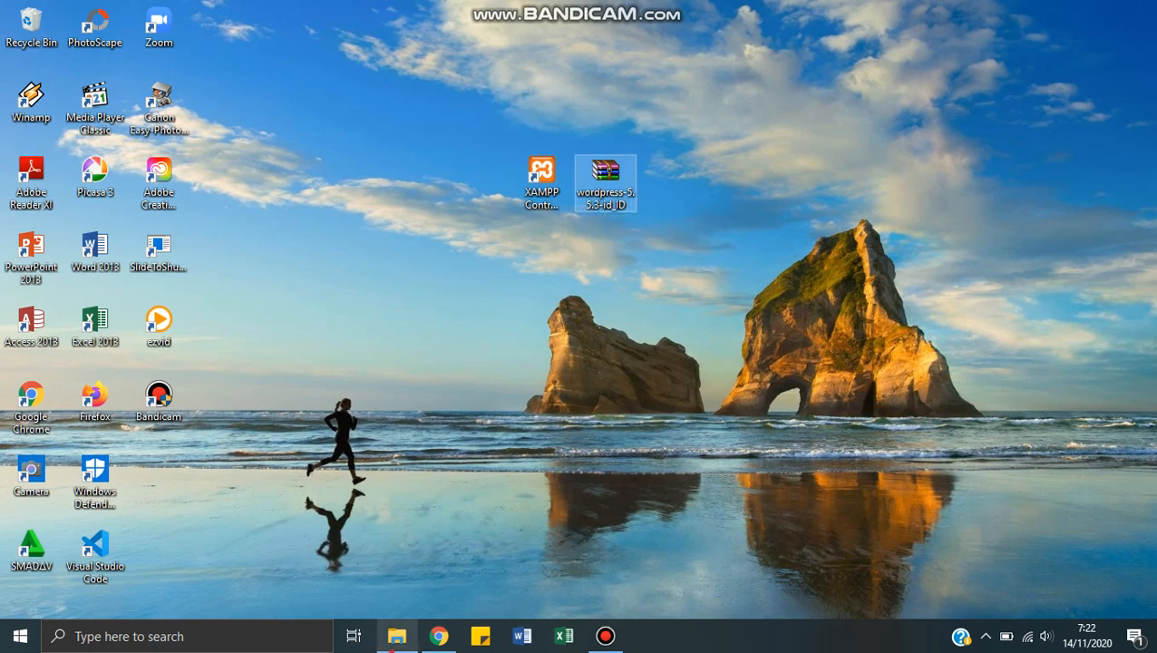
# Step: Switch to File Explorer and open the Programs folder inside Downloads
pyautogui.click(396, 636)
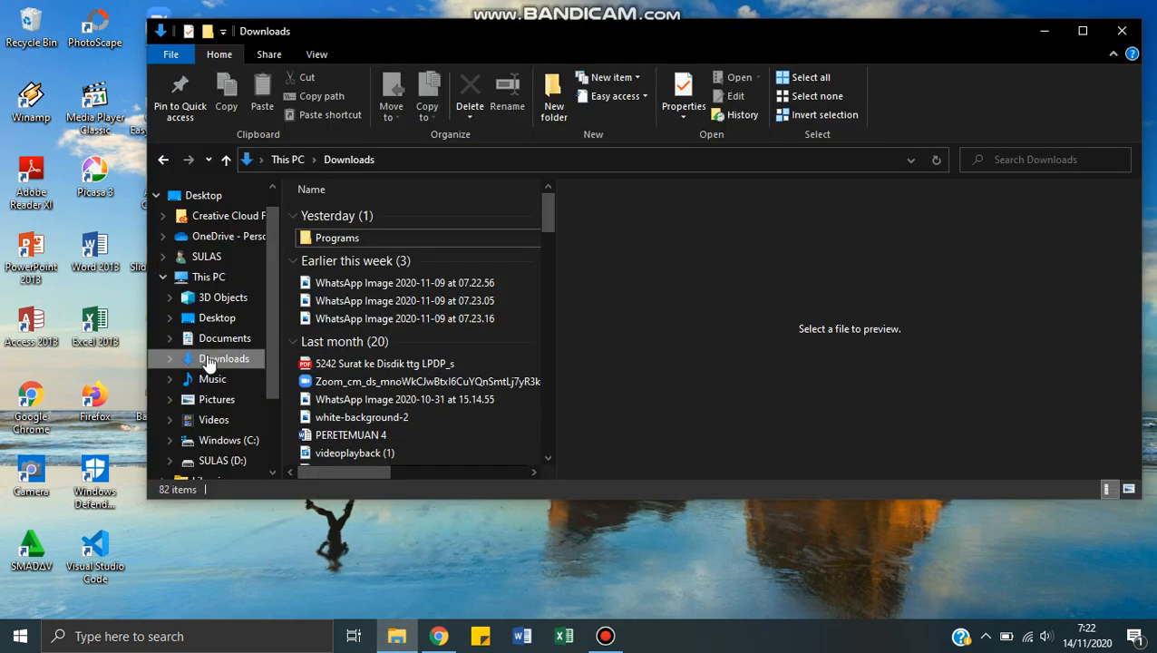
pyautogui.click(345, 241)
pyautogui.doubleClick(346, 240)
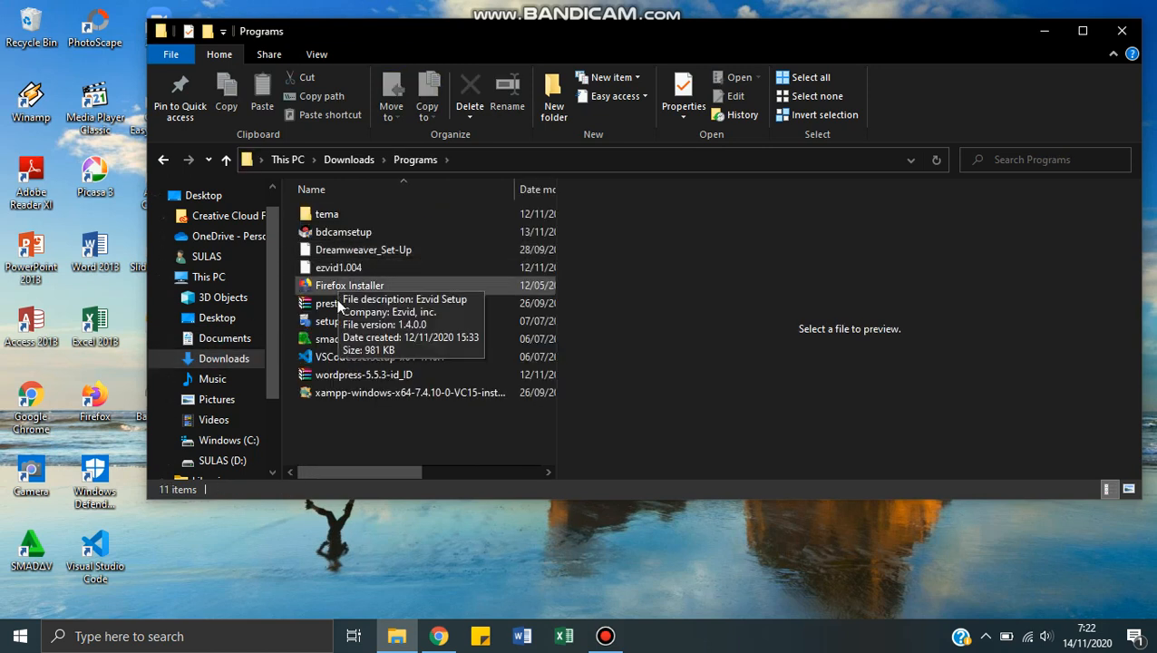
# Step: Extract the wordpress-5.5.3-id_ID archive into a folder of the same name within Programs
pyautogui.click(339, 378)
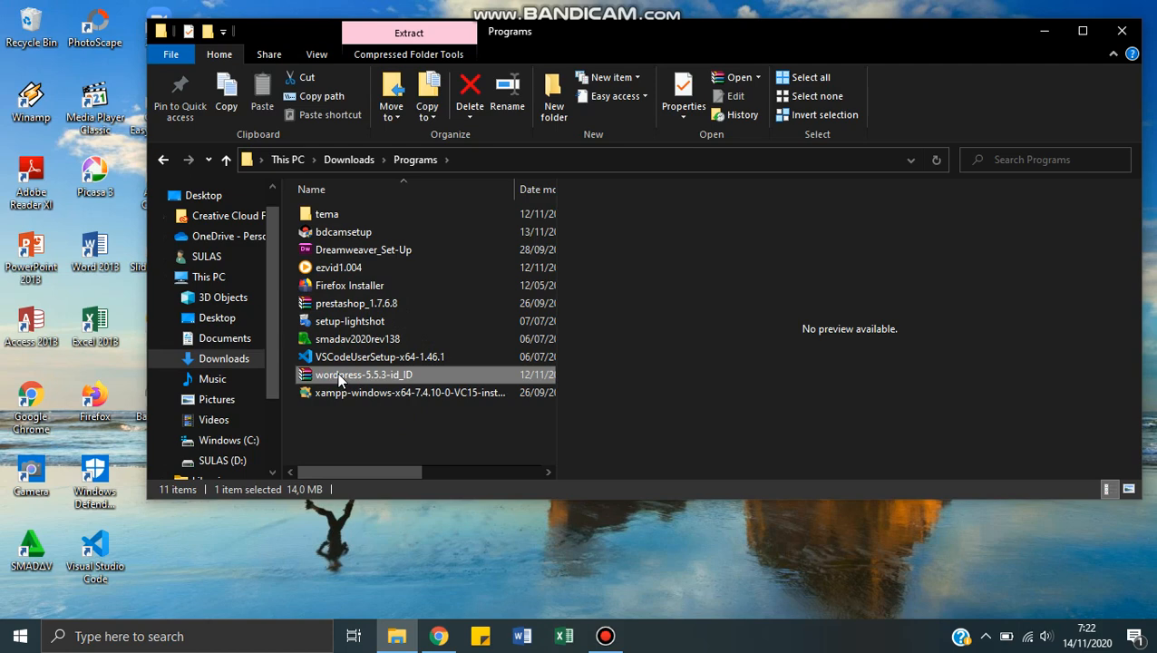
pyautogui.rightClick(339, 378)
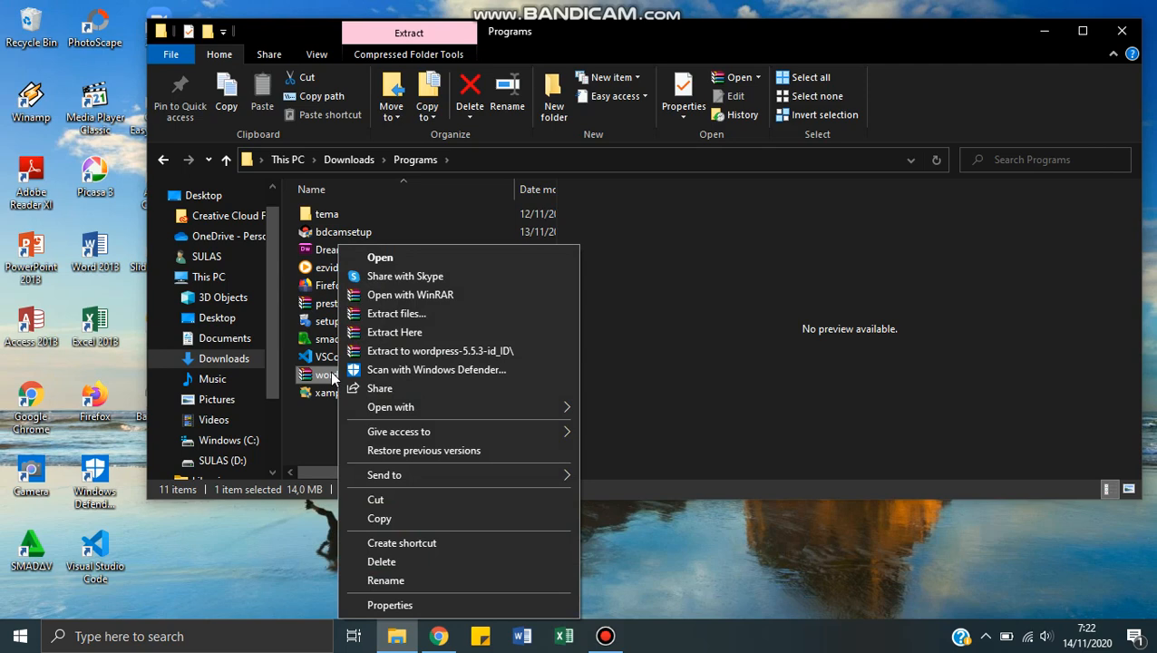
pyautogui.click(385, 350)
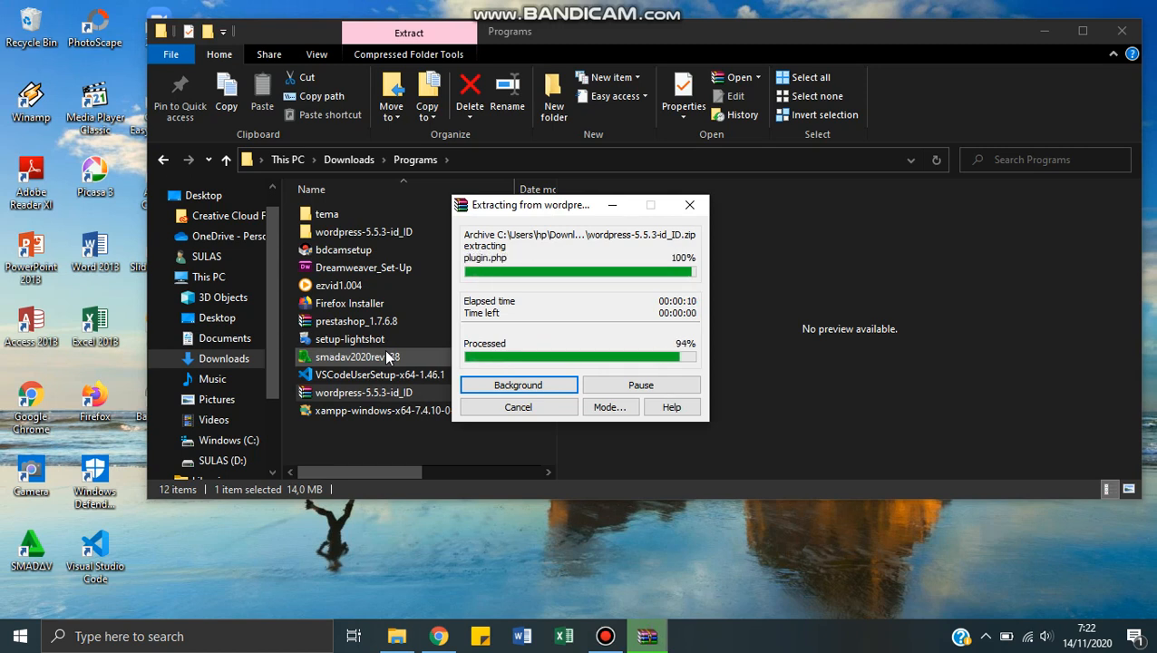
# Step: Move the extracted wordpress-5.5.3-id_ID folder from Programs to the htdocs folder inside xampp on drive C
pyautogui.click(375, 233)
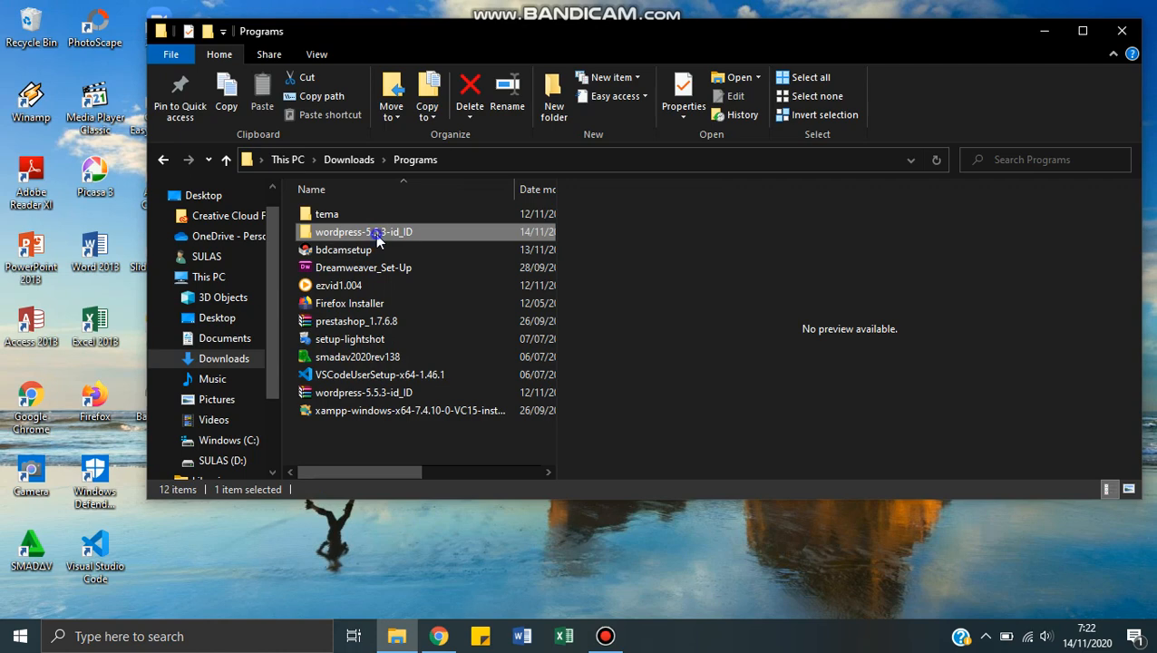
pyautogui.rightClick(375, 233)
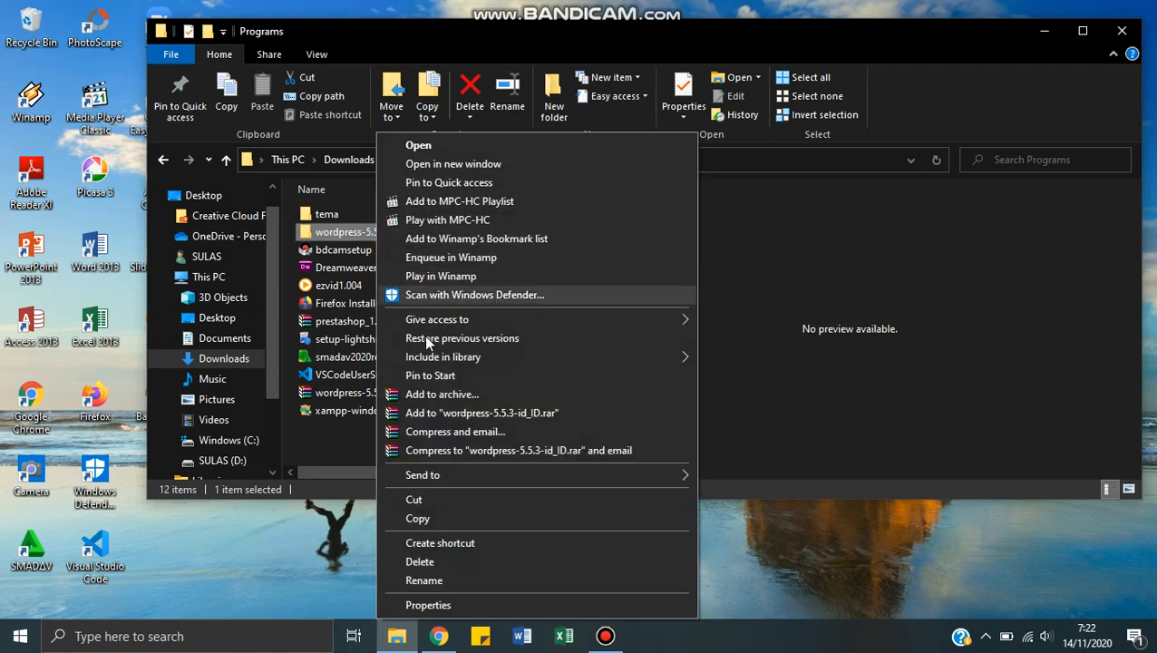
pyautogui.click(442, 499)
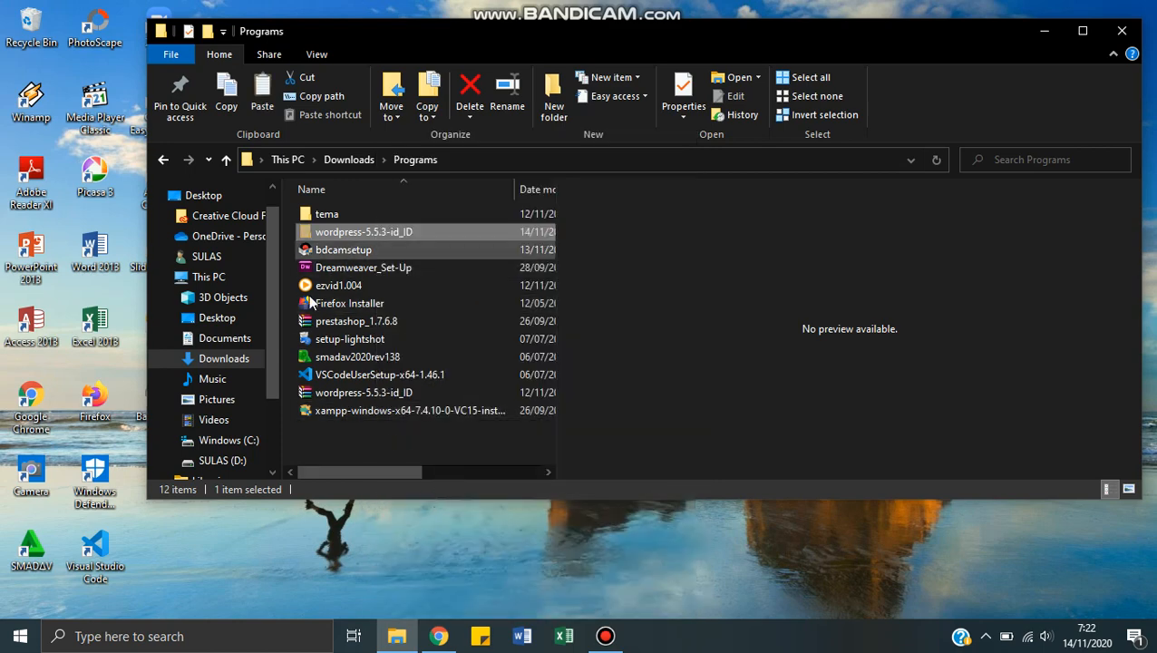
pyautogui.click(228, 441)
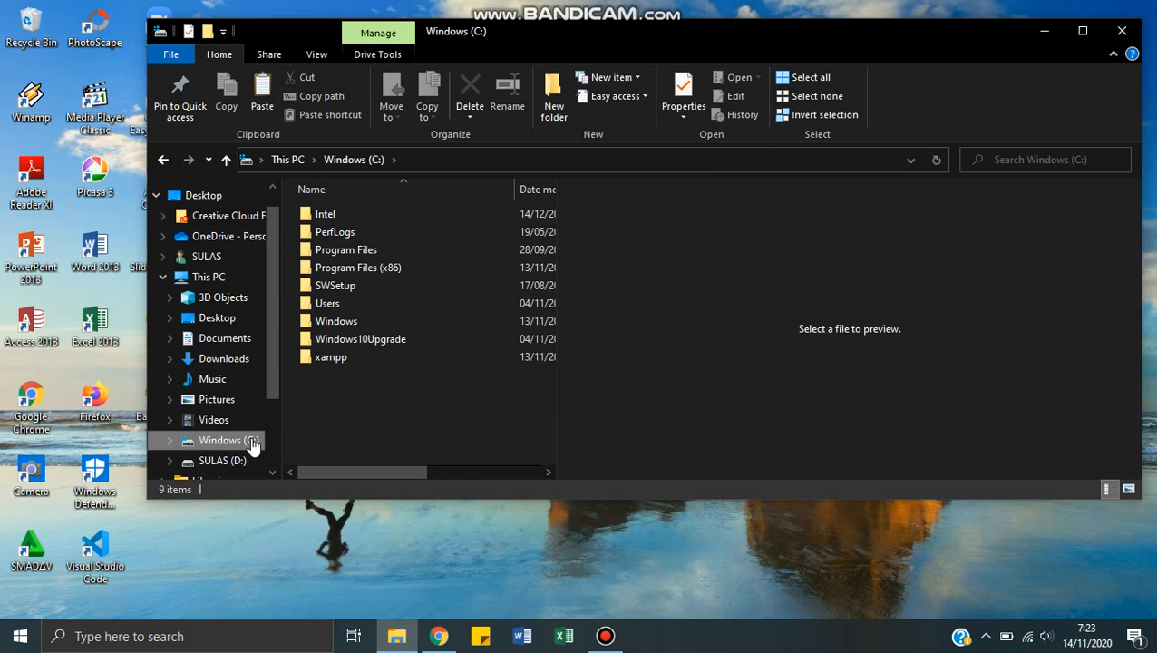
pyautogui.doubleClick(364, 358)
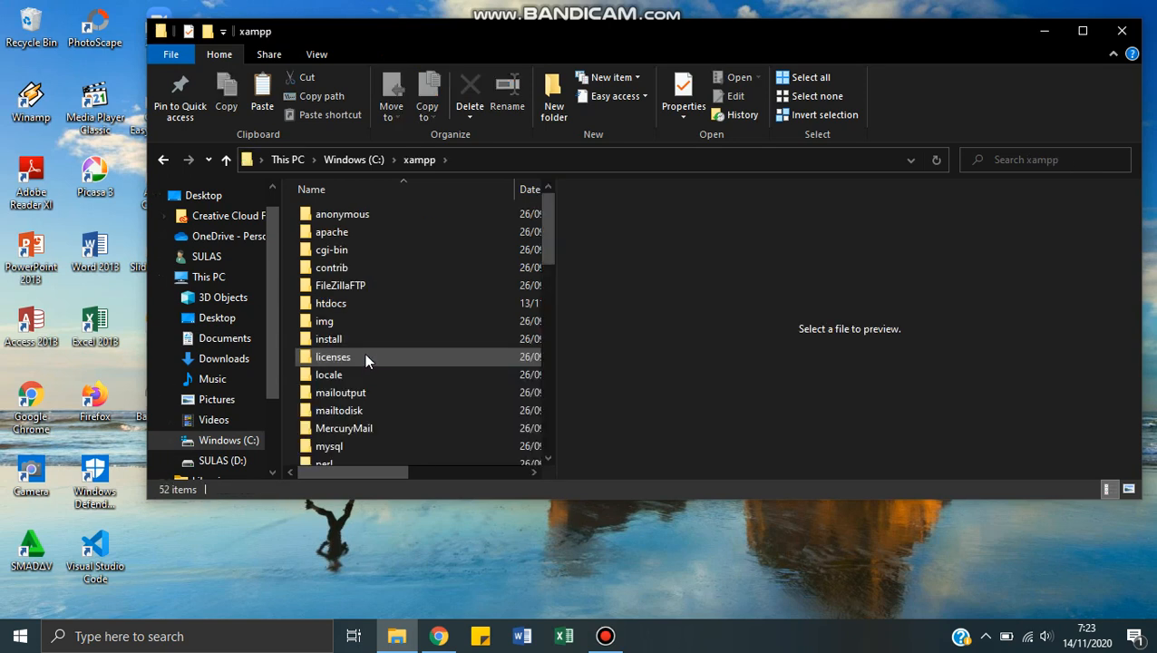
pyautogui.doubleClick(359, 306)
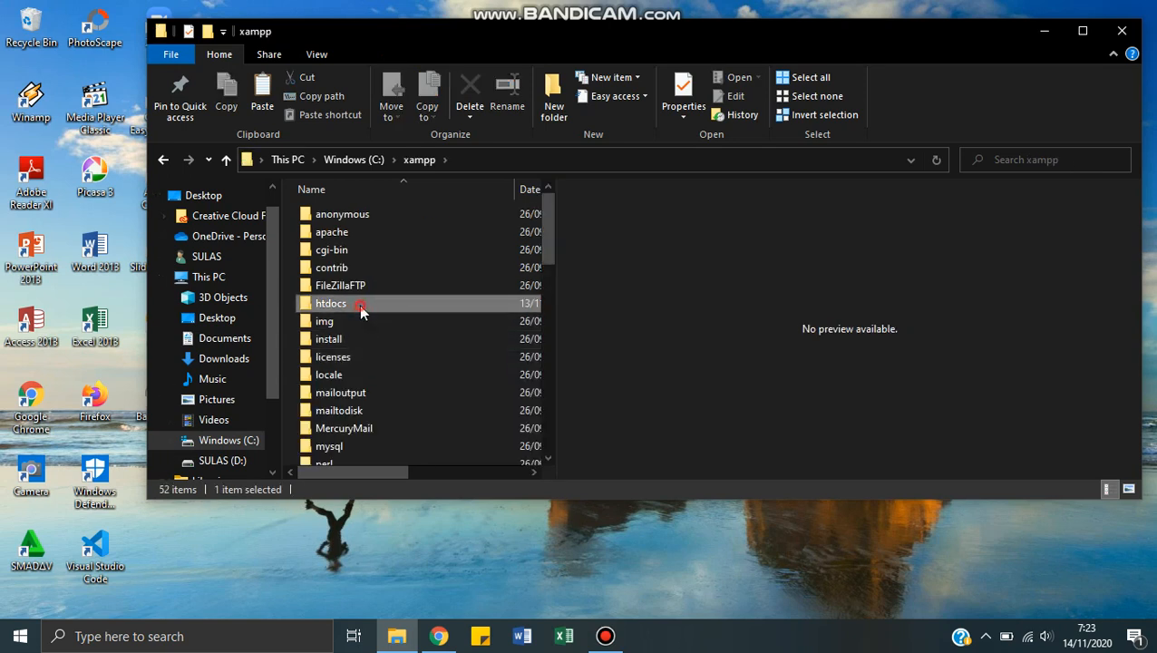
pyautogui.click(351, 410)
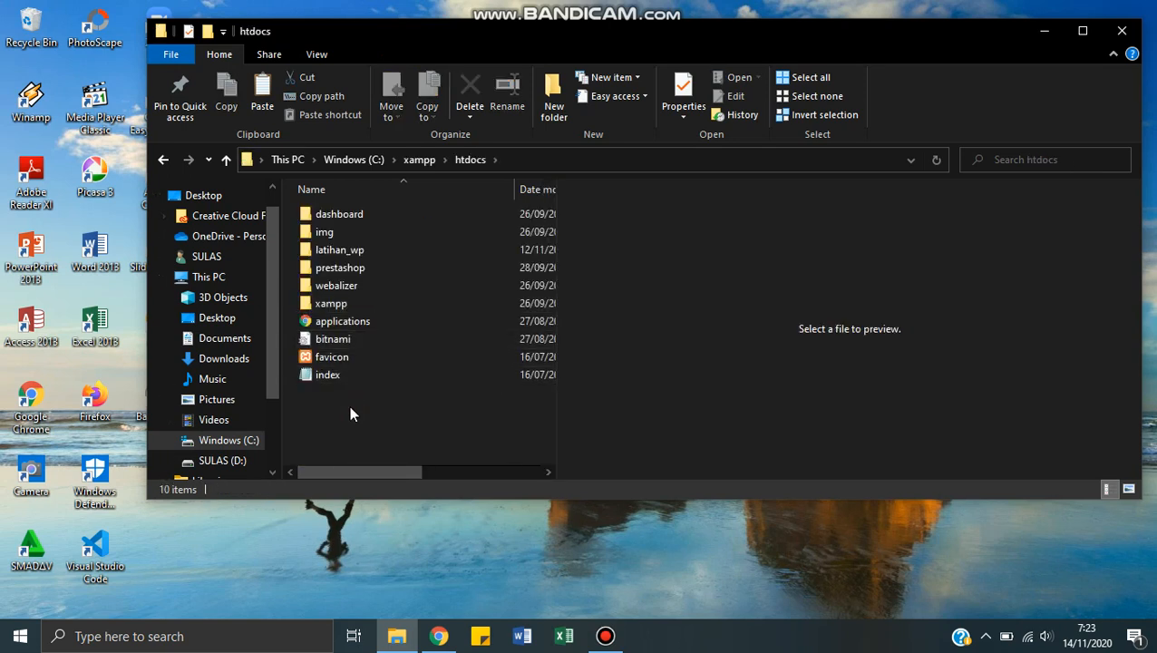
pyautogui.rightClick(349, 405)
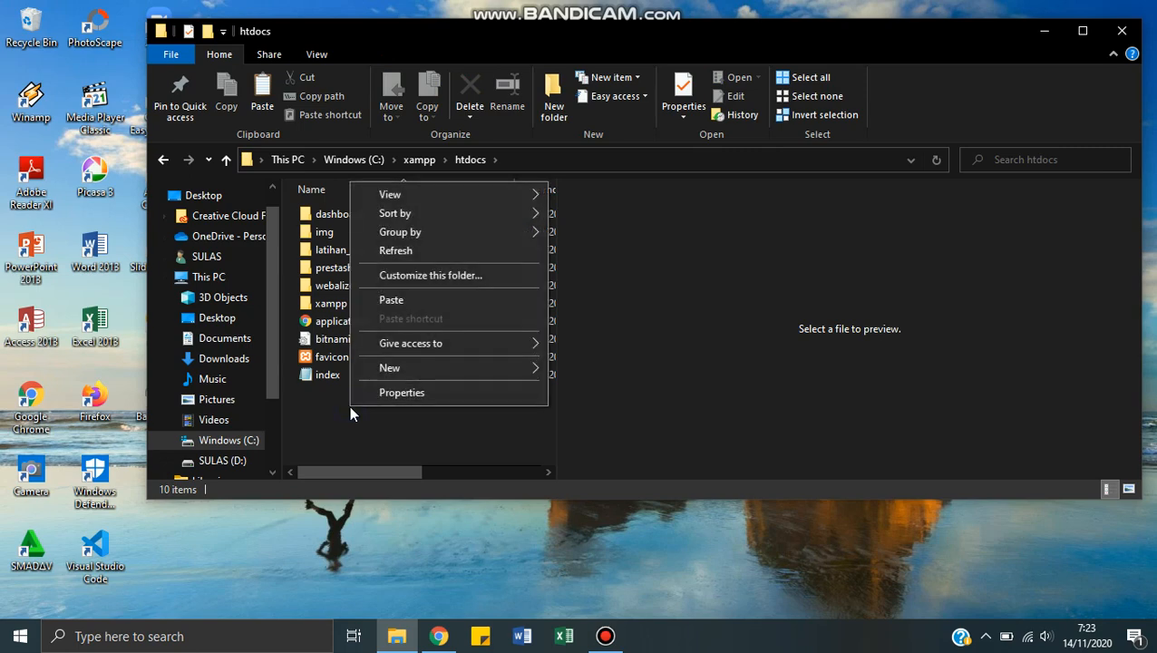
pyautogui.click(398, 299)
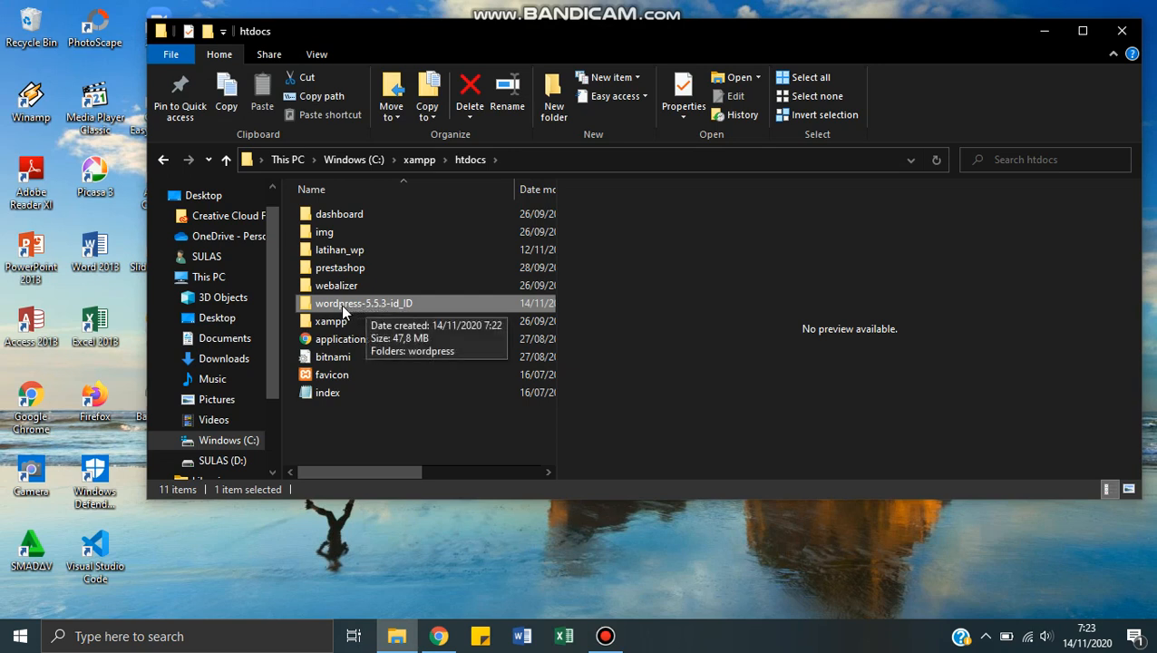
# Step: Move all files and folders from the inner wordpress folder up into its parent folder, wordpress-5.5.3-id_ID
pyautogui.doubleClick(342, 308)
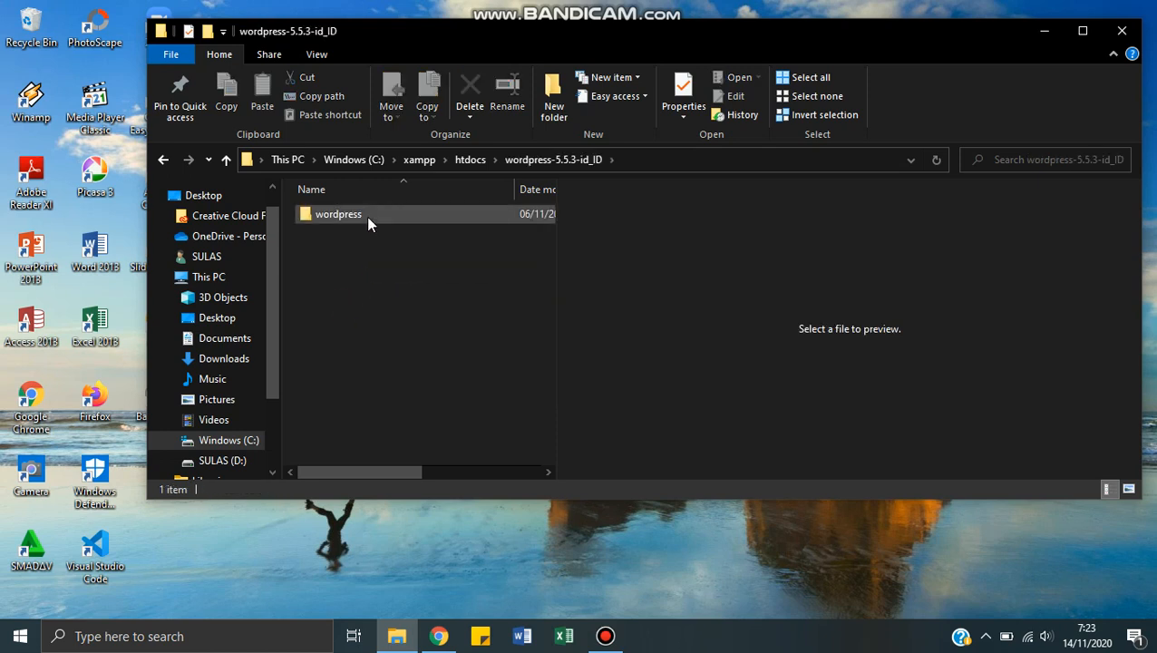
pyautogui.doubleClick(367, 215)
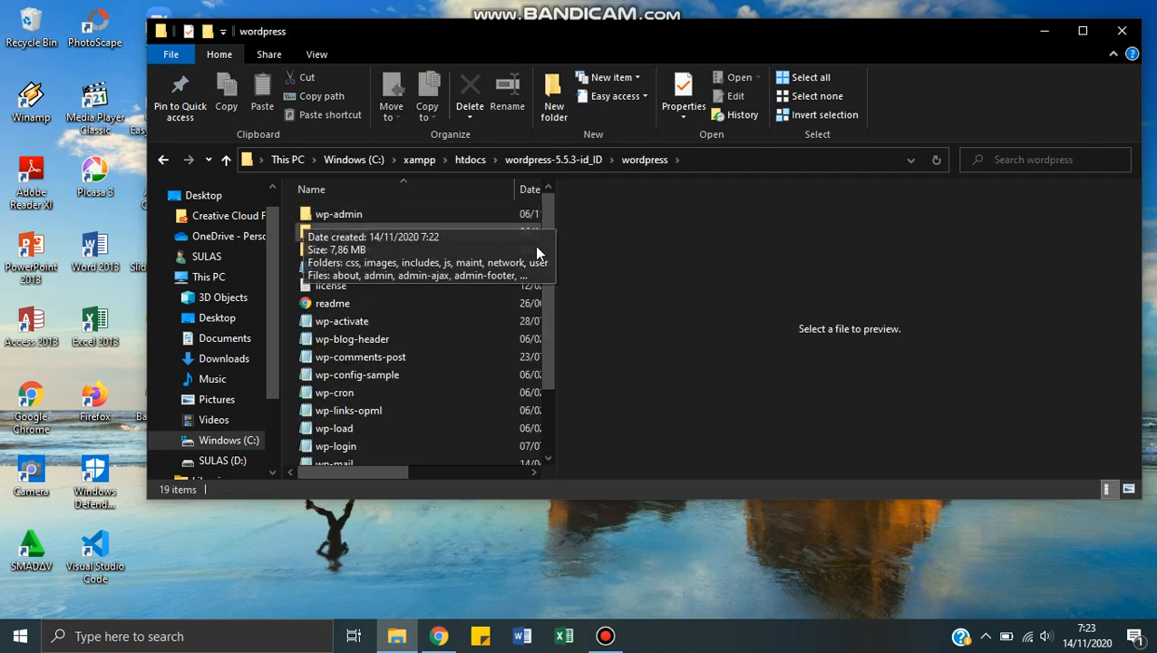
pyautogui.click(387, 215)
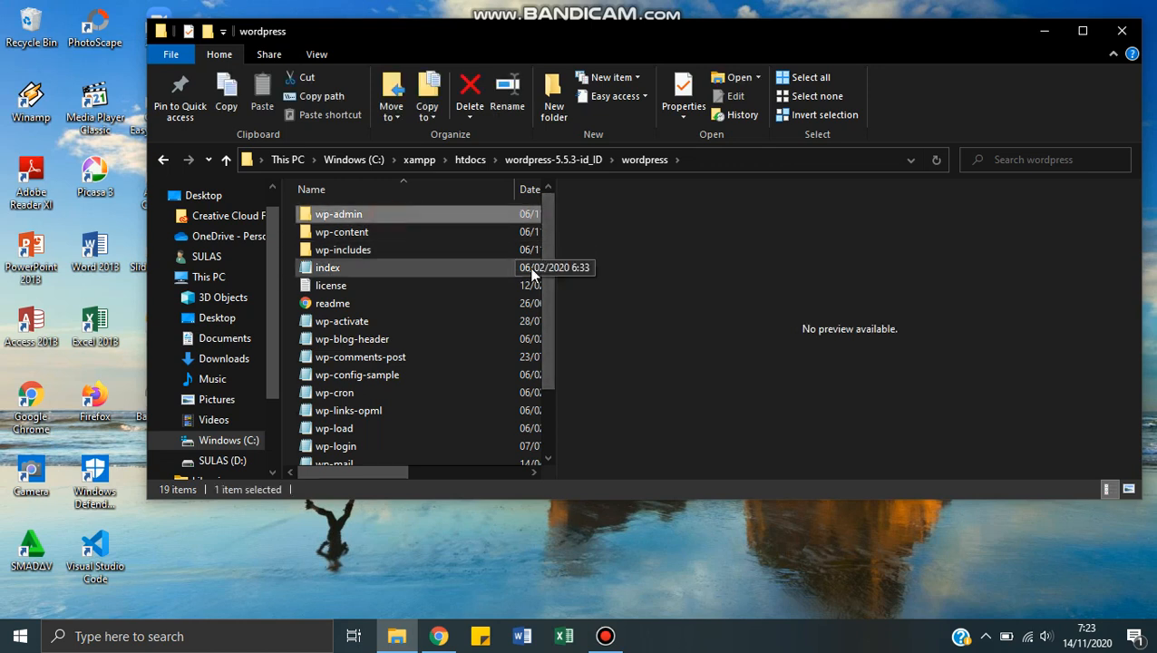
pyautogui.moveTo(551, 252)
pyautogui.mouseDown()
pyautogui.moveTo(537, 366)
pyautogui.moveTo(548, 243)
pyautogui.mouseUp()
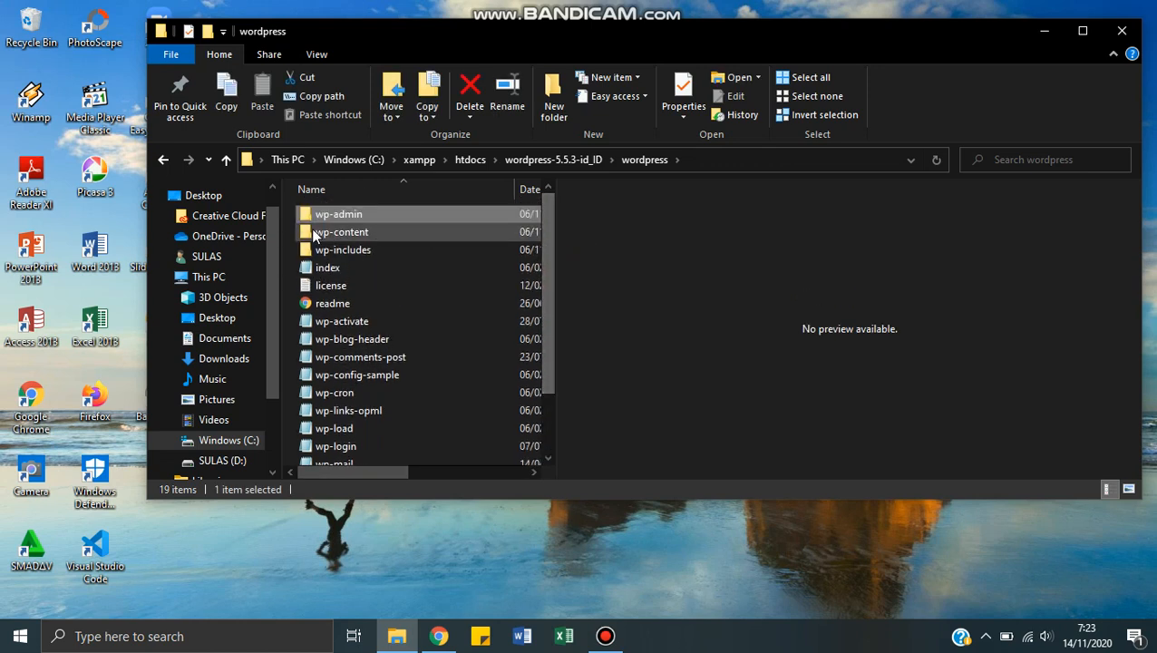
pyautogui.moveTo(284, 205); pyautogui.dragTo(453, 577)
pyautogui.moveTo(546, 325); pyautogui.dragTo(527, 238)
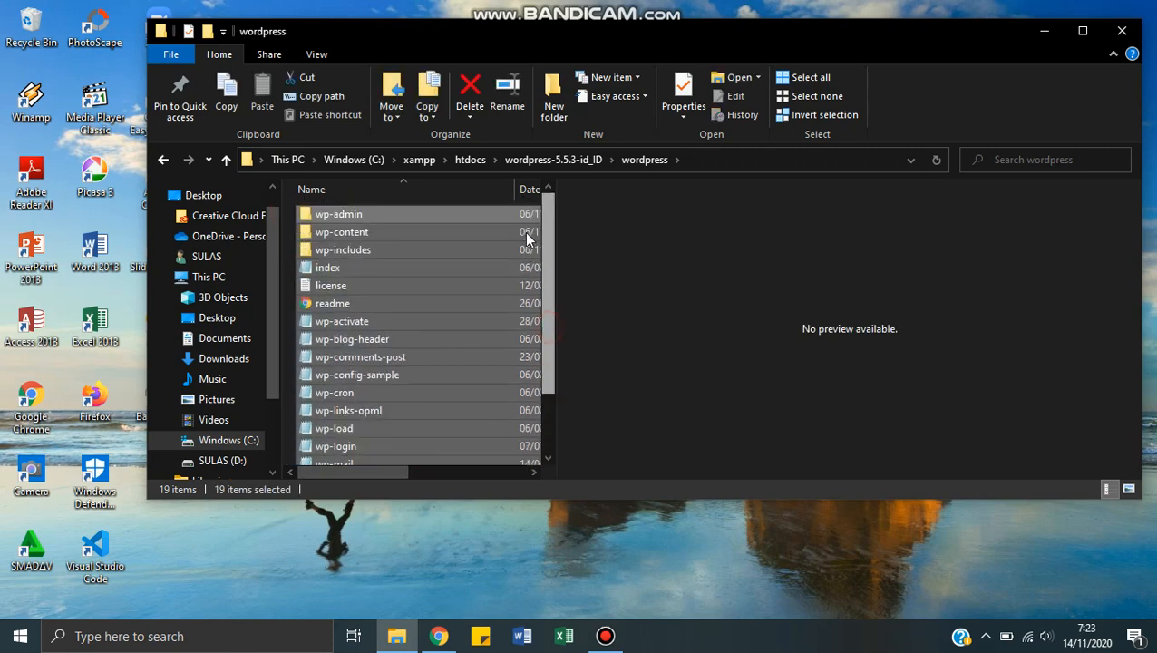
pyautogui.rightClick(453, 286)
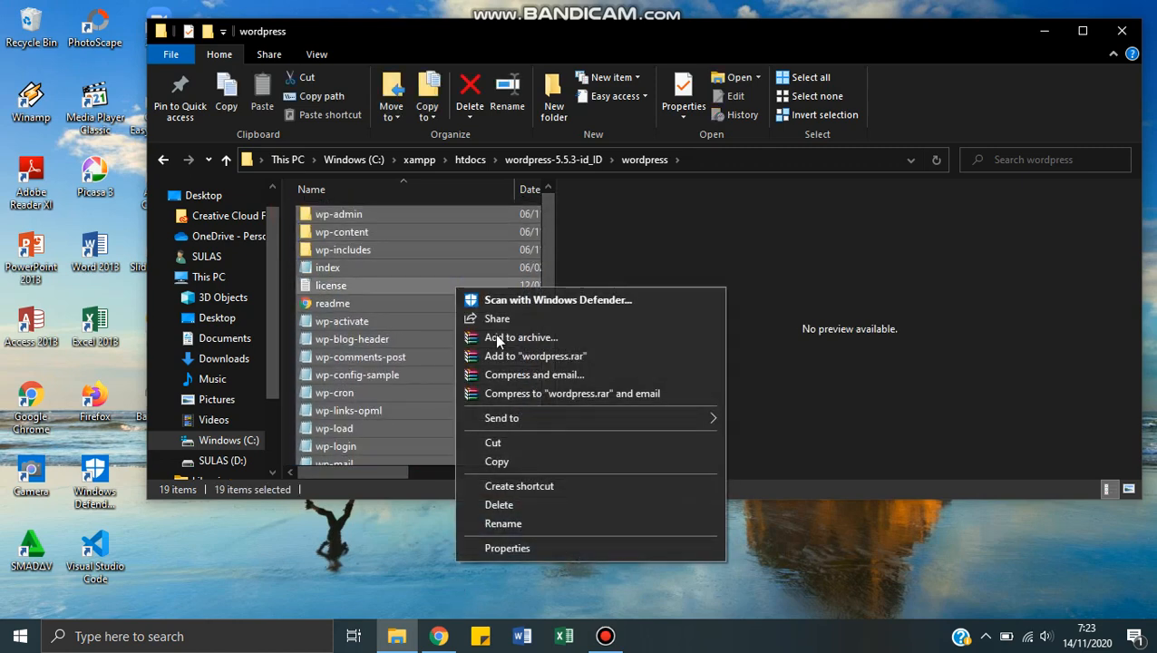
pyautogui.click(546, 443)
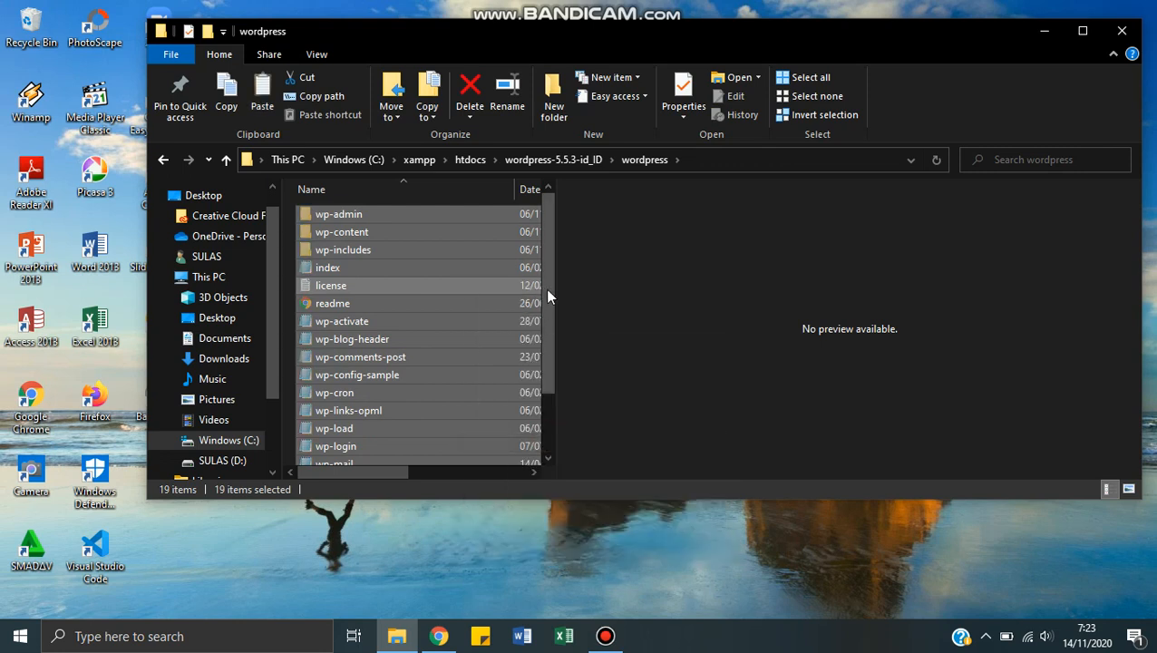
pyautogui.click(470, 160)
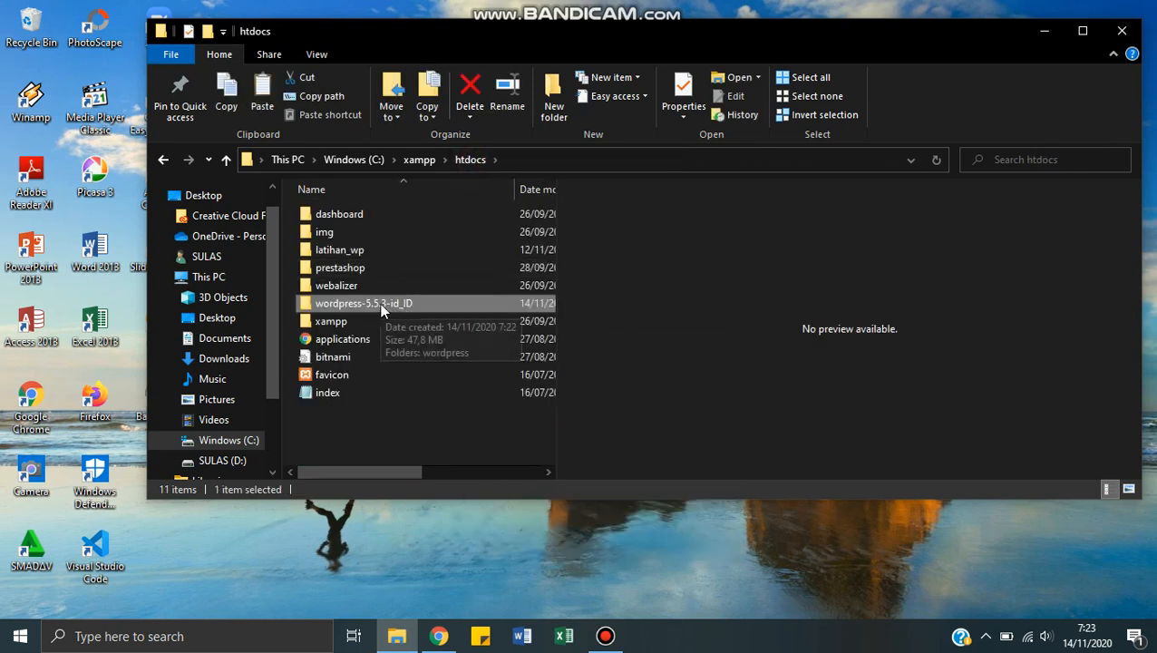
pyautogui.doubleClick(381, 308)
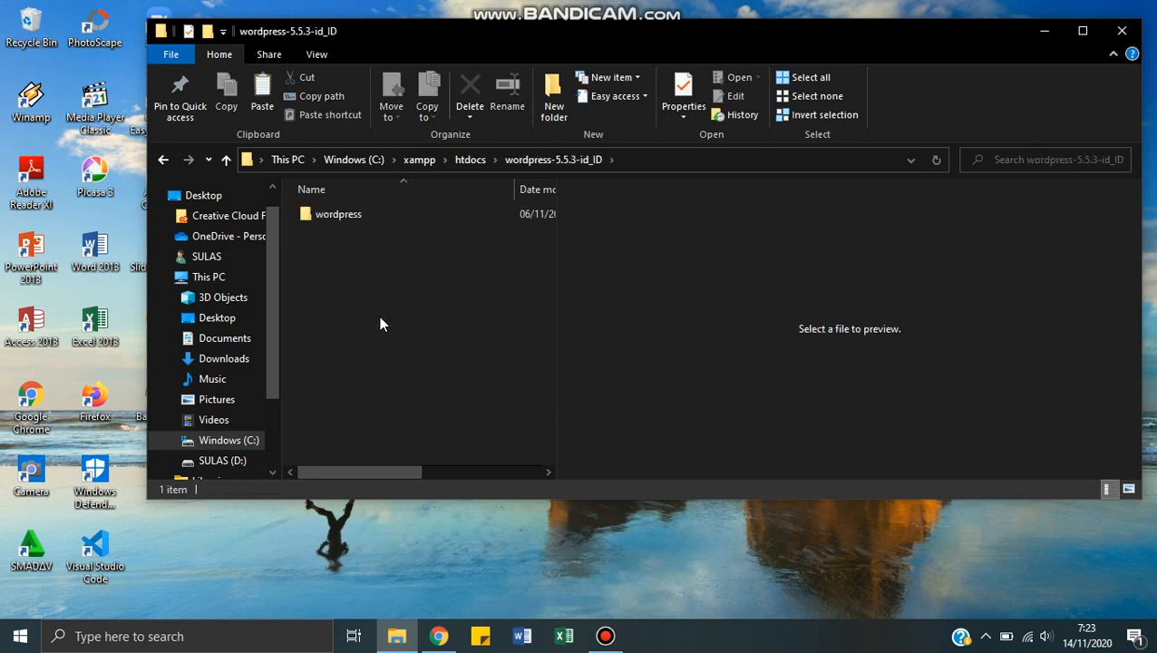
pyautogui.rightClick(347, 256)
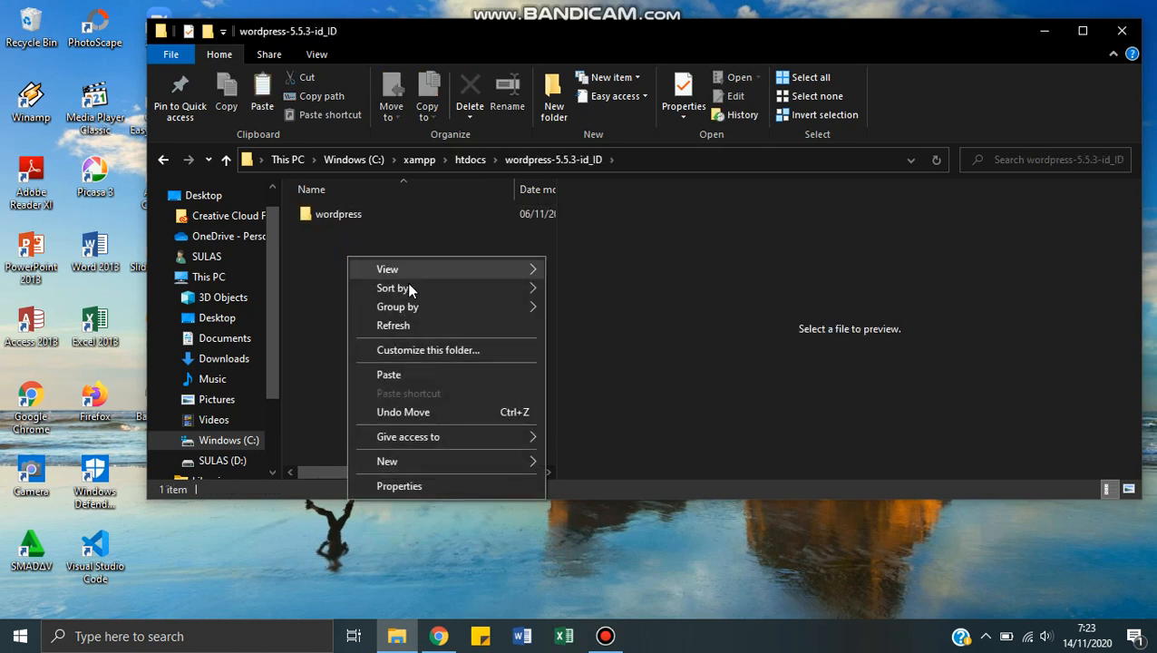
pyautogui.click(406, 373)
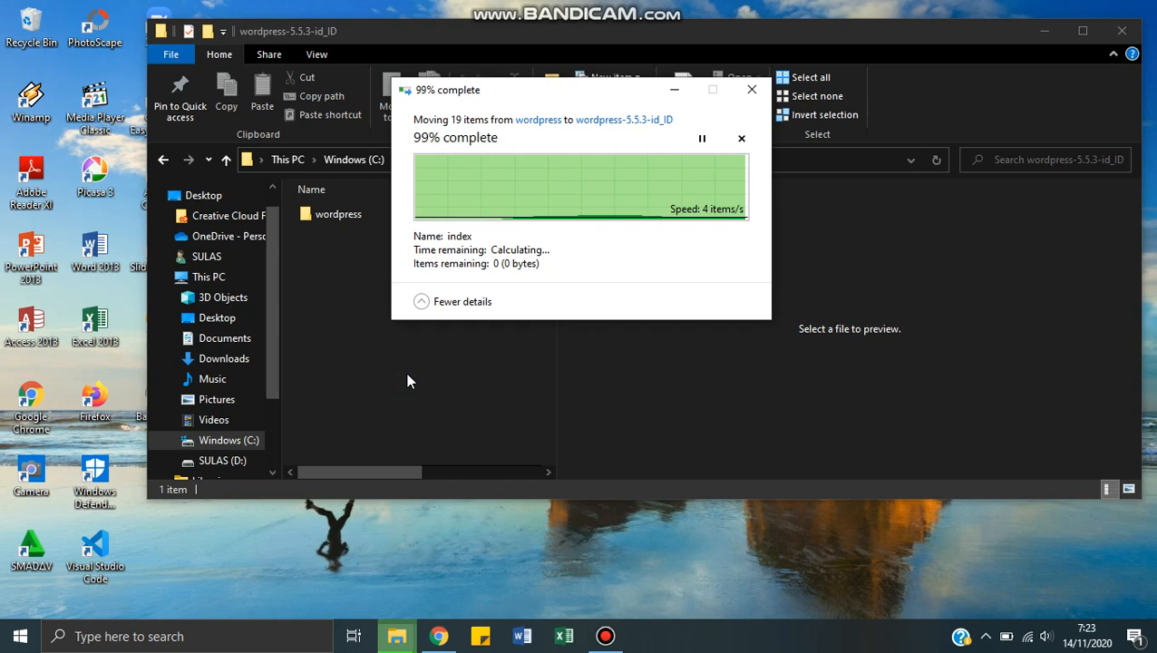
pyautogui.moveTo(548, 284); pyautogui.dragTo(552, 195)
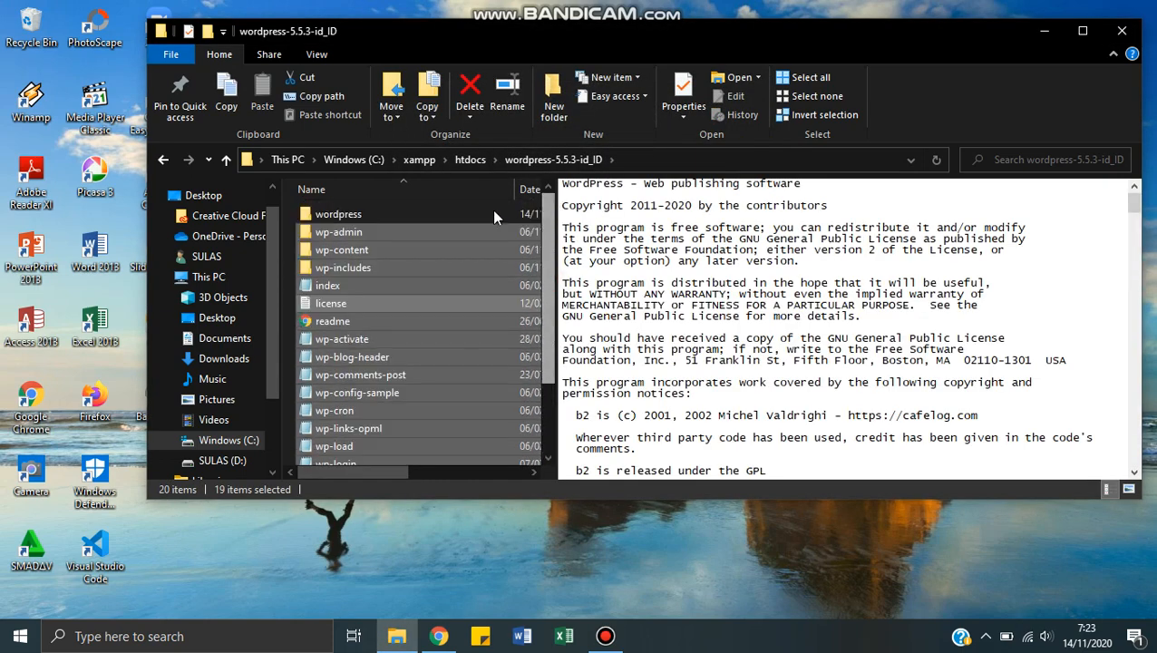
# Step: Check the contents of the inner wordpress folder, delete that folder, and return to htdocs
pyautogui.doubleClick(396, 217)
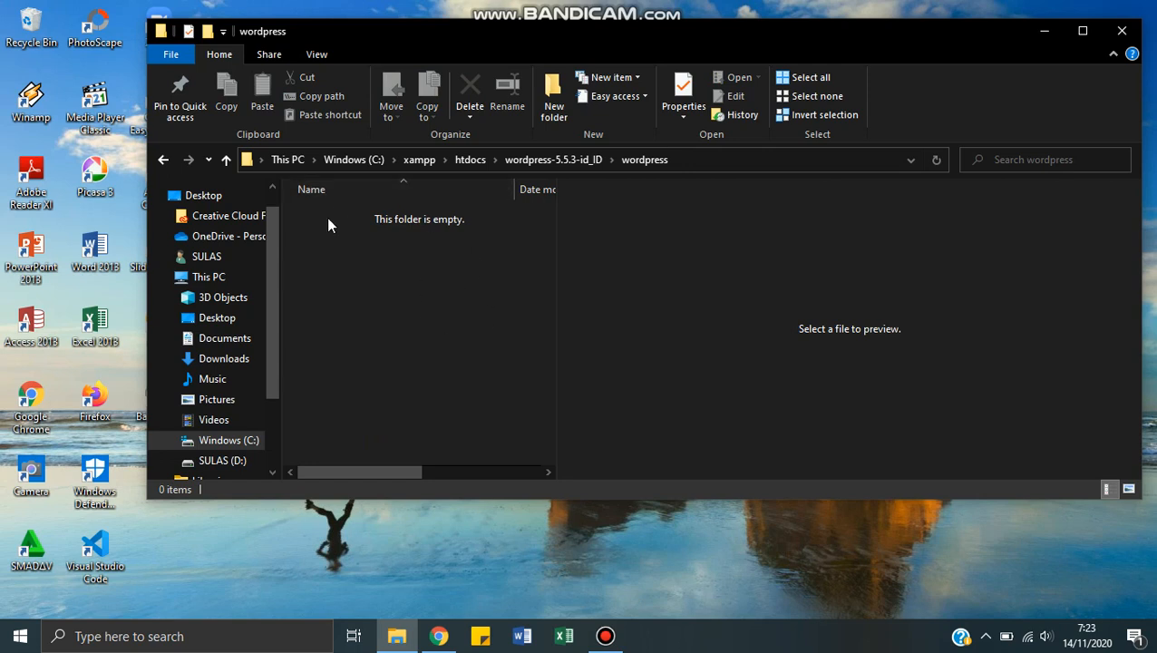
pyautogui.click(163, 159)
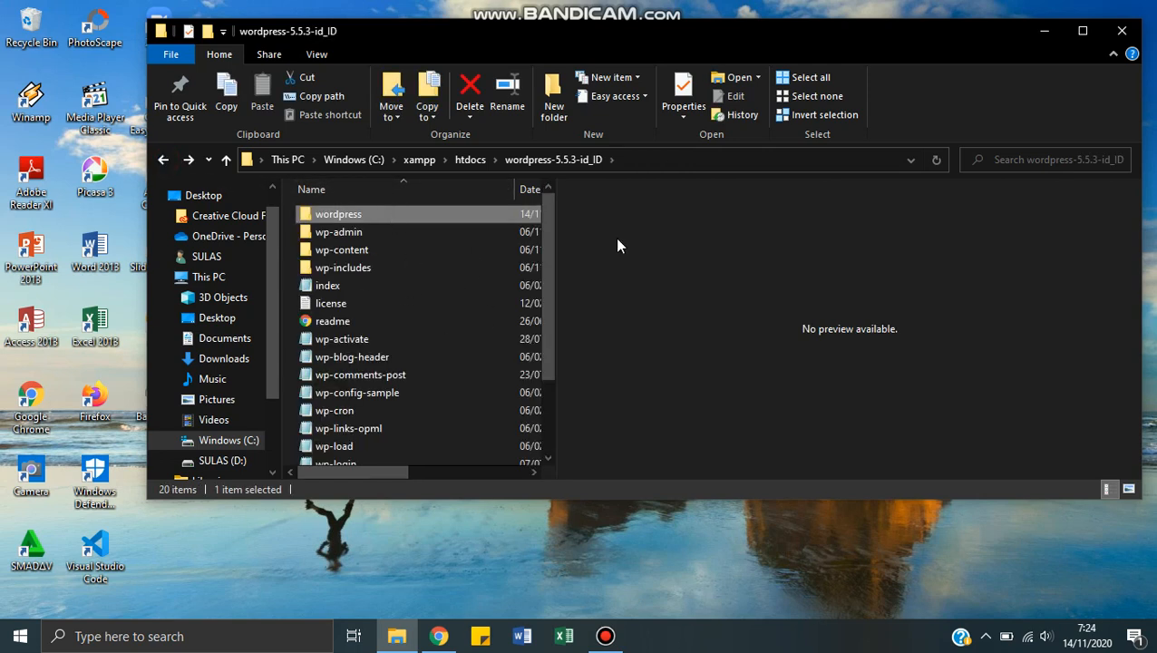
pyautogui.click(450, 211)
pyautogui.rightClick(451, 215)
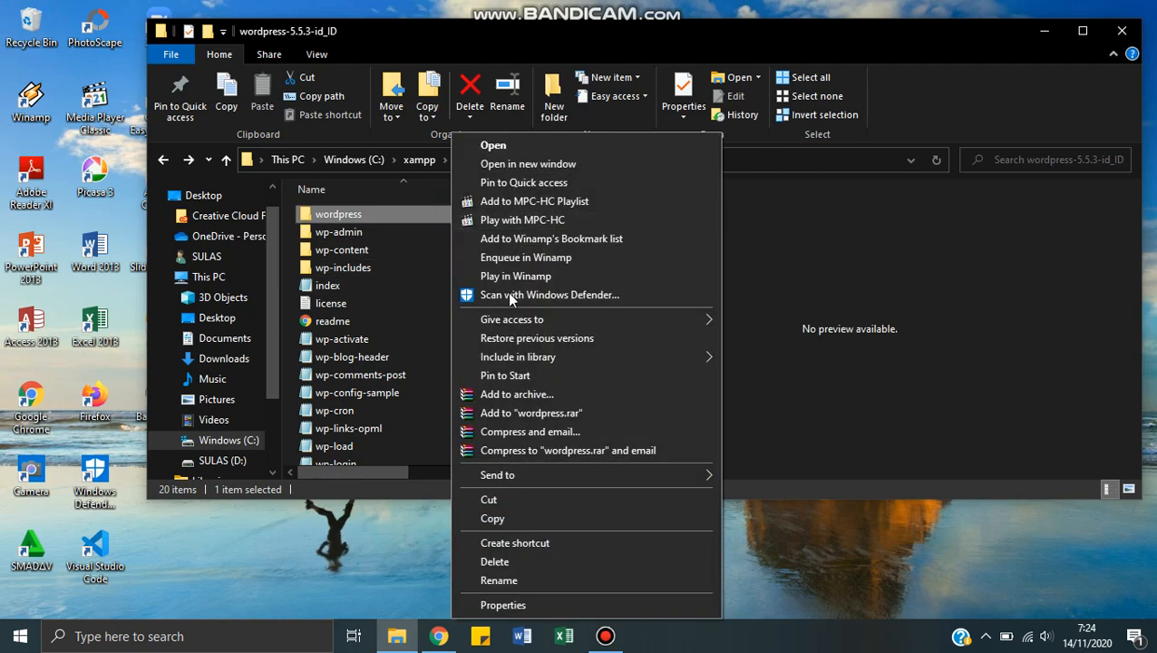
pyautogui.click(503, 562)
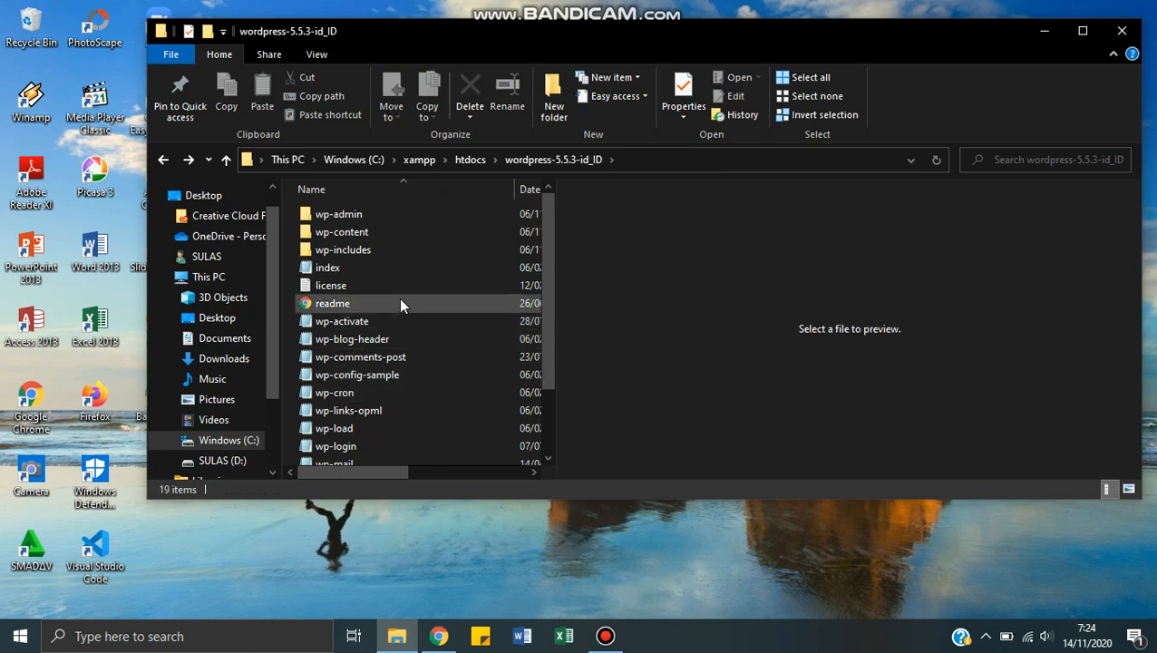
pyautogui.click(470, 161)
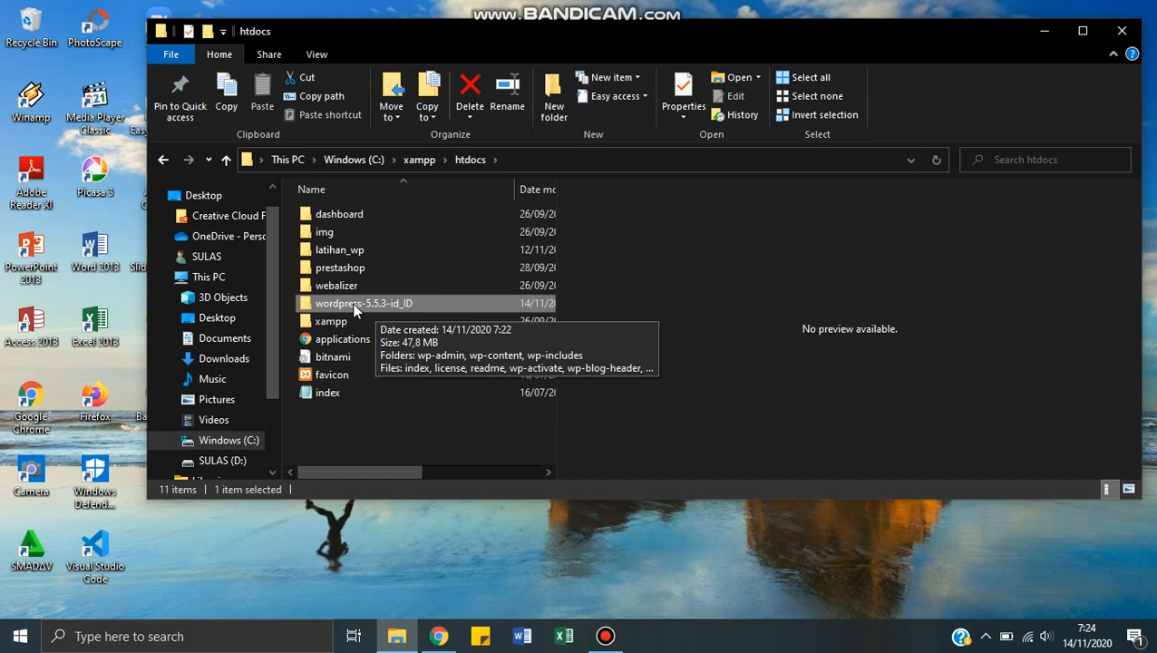
pyautogui.click(349, 303)
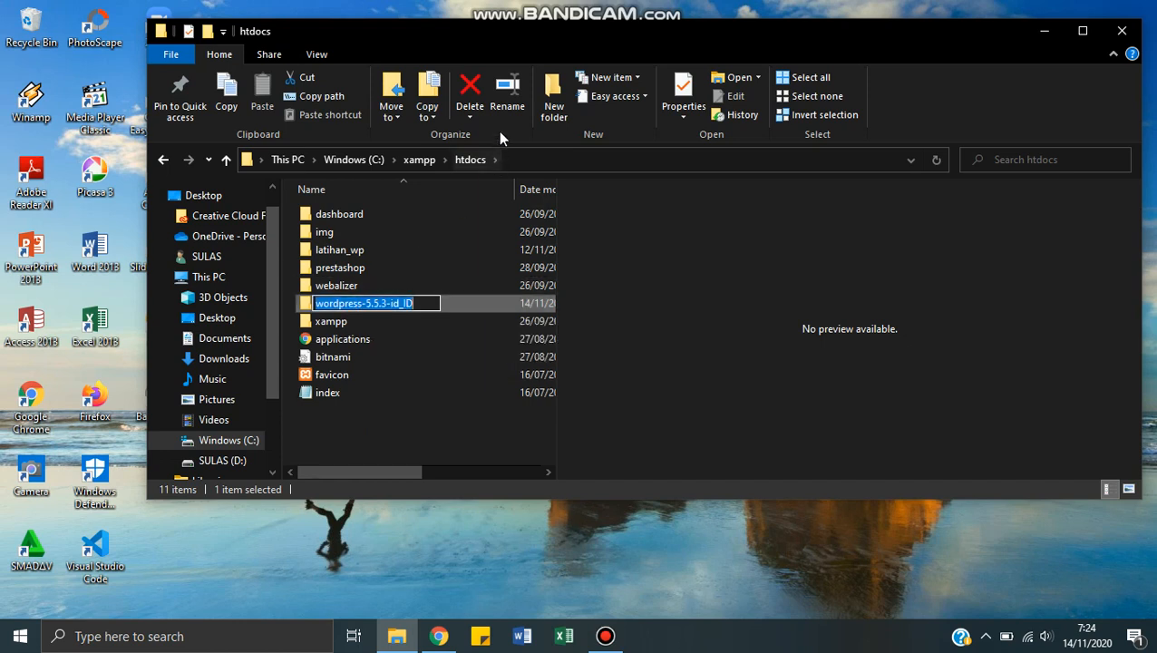
pyautogui.moveTo(423, 303); pyautogui.dragTo(363, 305)
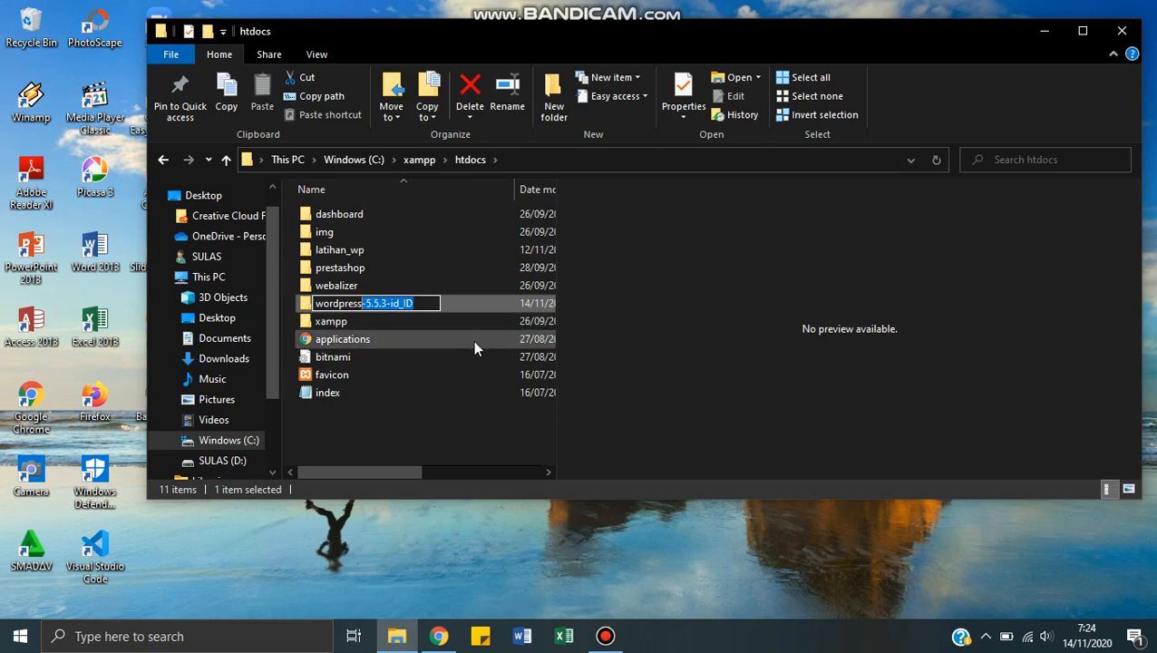
pyautogui.press('Return')
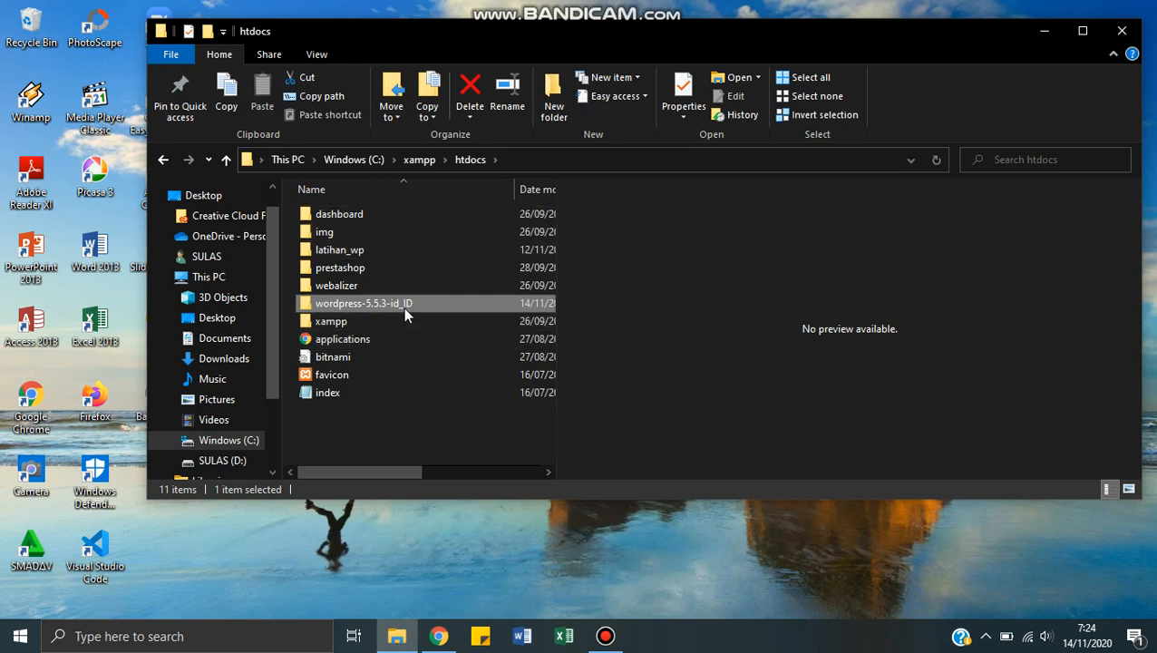
# Step: Rename the wordpress-5.5.3-id_ID folder in htdocs to wordpress and minimize the file window
pyautogui.press('F2')
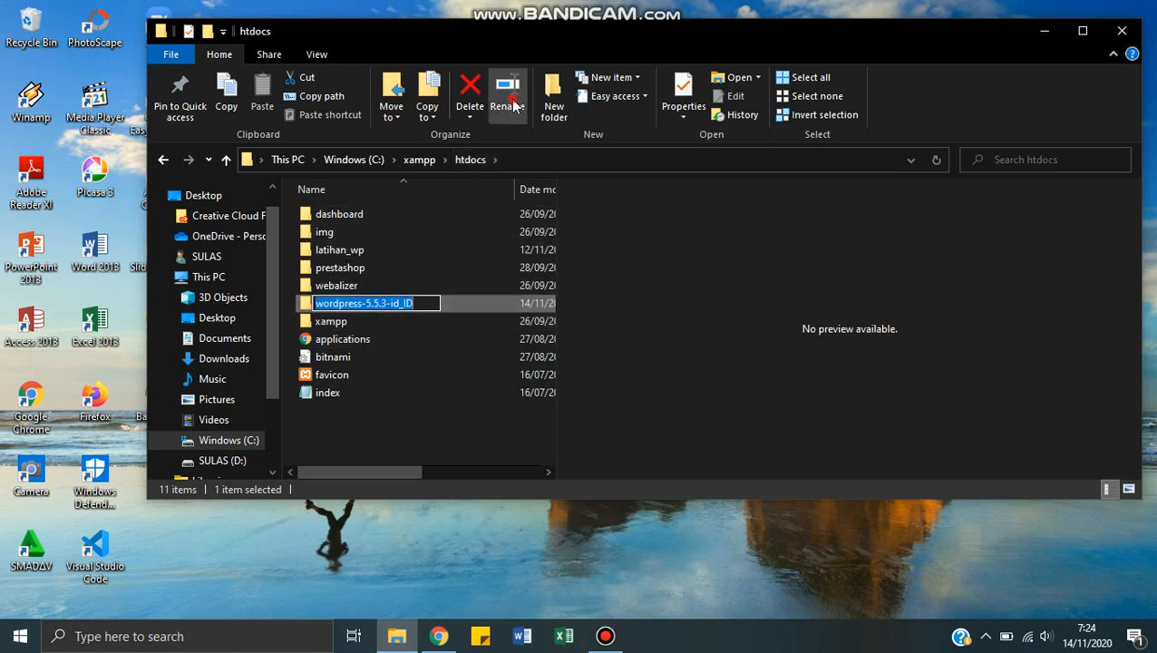
pyautogui.click(424, 303)
pyautogui.moveTo(423, 303); pyautogui.dragTo(362, 303)
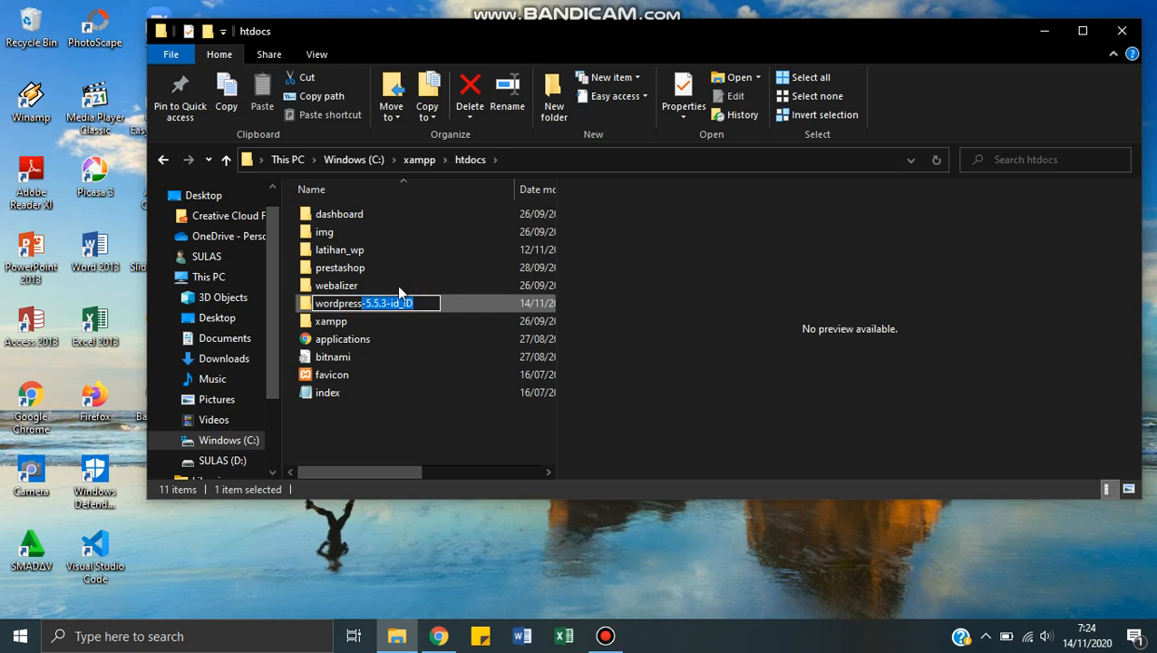
pyautogui.press('BackSpace')
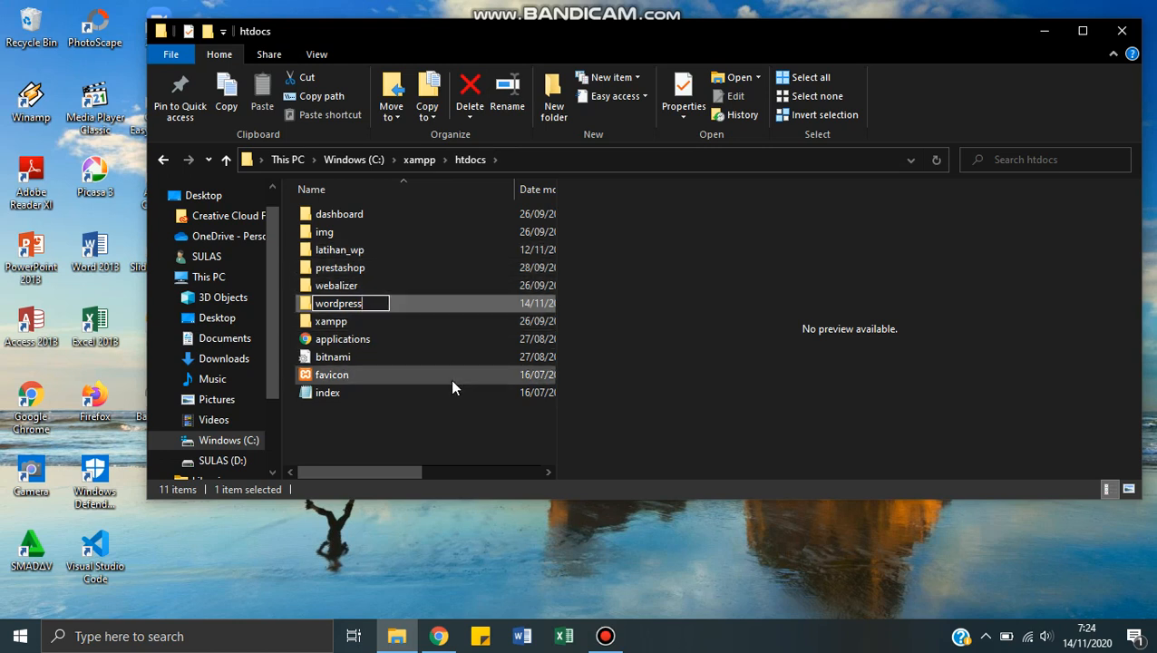
pyautogui.press('Return')
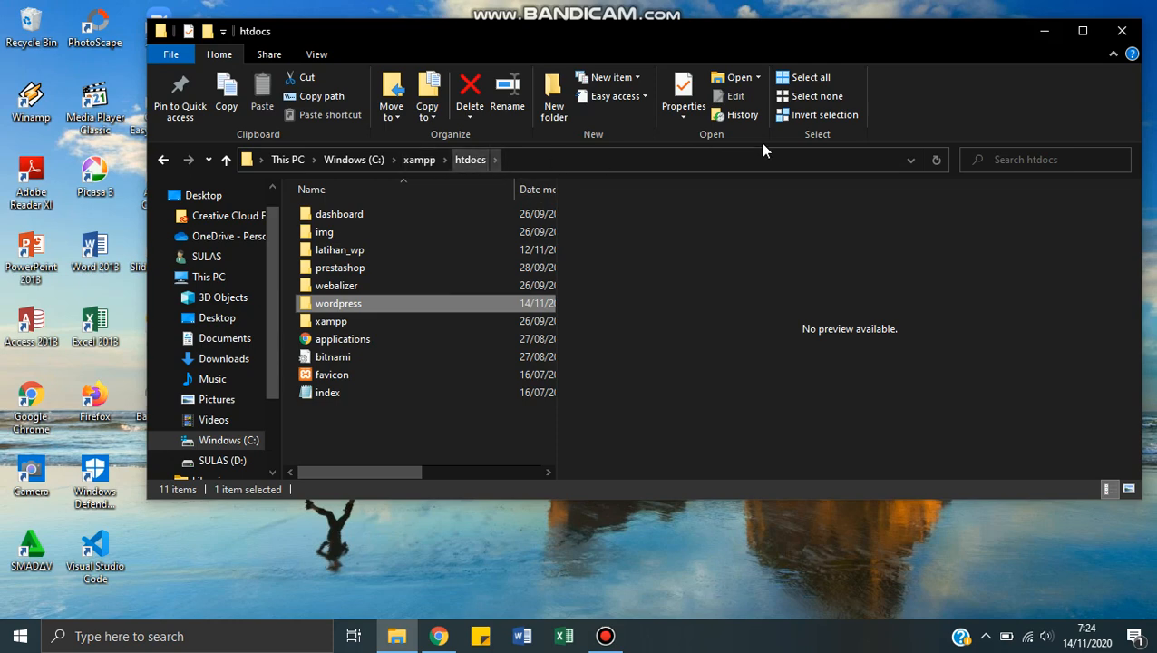
pyautogui.click(1045, 32)
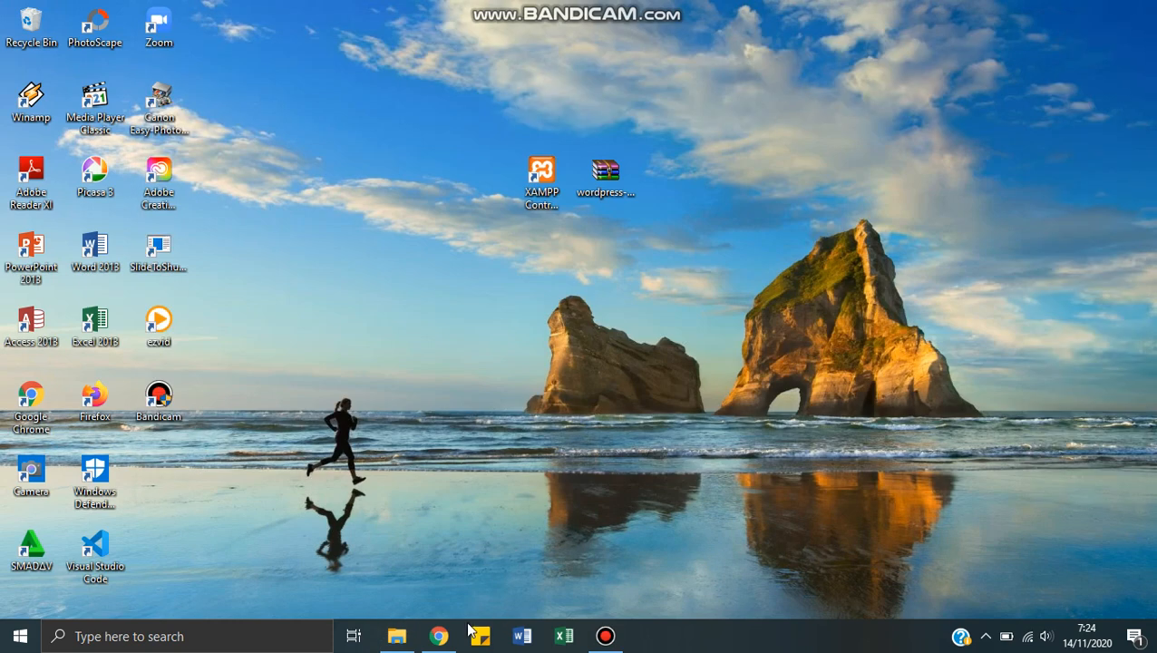
pyautogui.moveTo(446, 640)
pyautogui.click(464, 591)
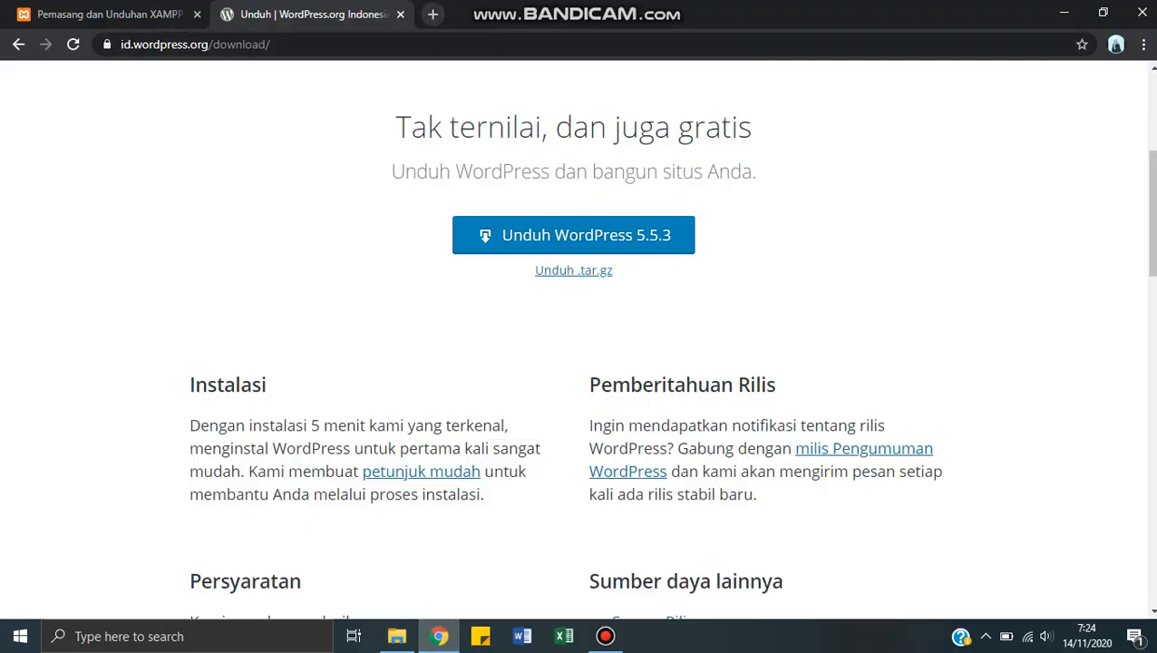
pyautogui.click(1055, 20)
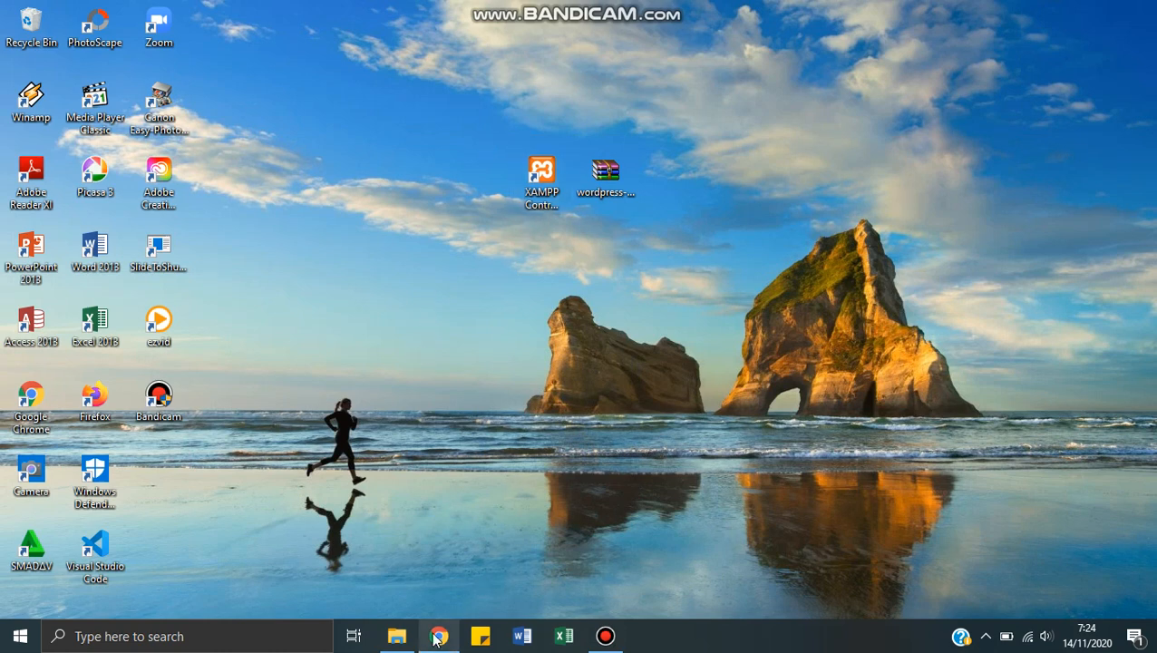
pyautogui.click(396, 636)
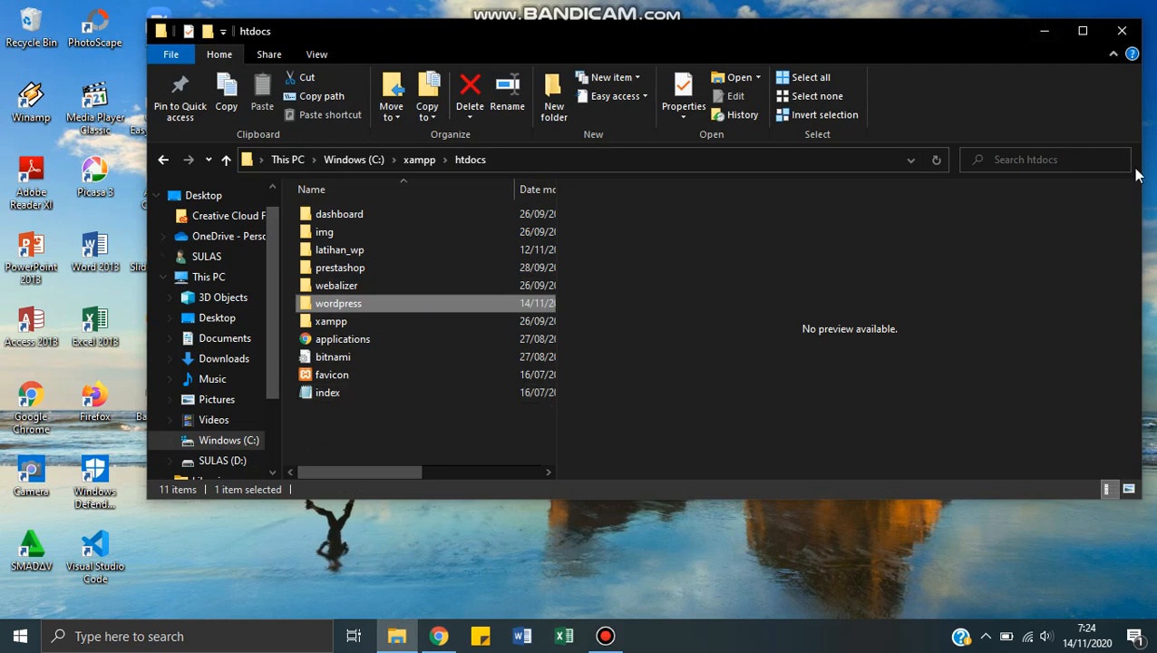
pyautogui.click(1043, 31)
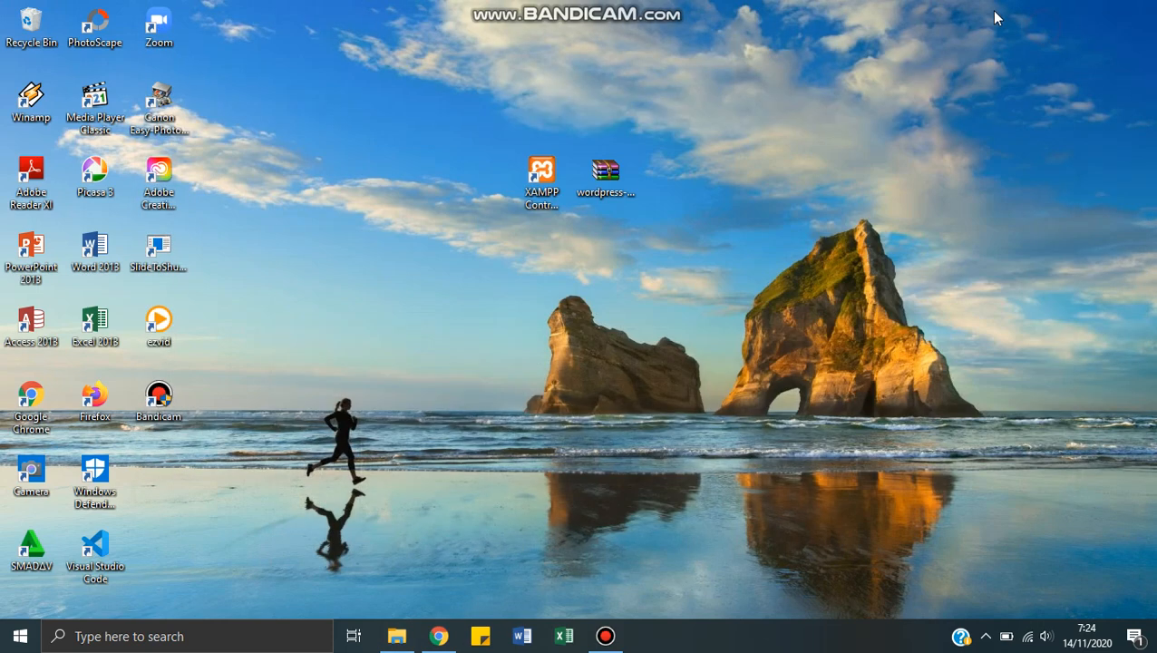
# Step: Launch the XAMPP Control Panel, start the Apache and MySQL modules, and minimize it
pyautogui.click(543, 194)
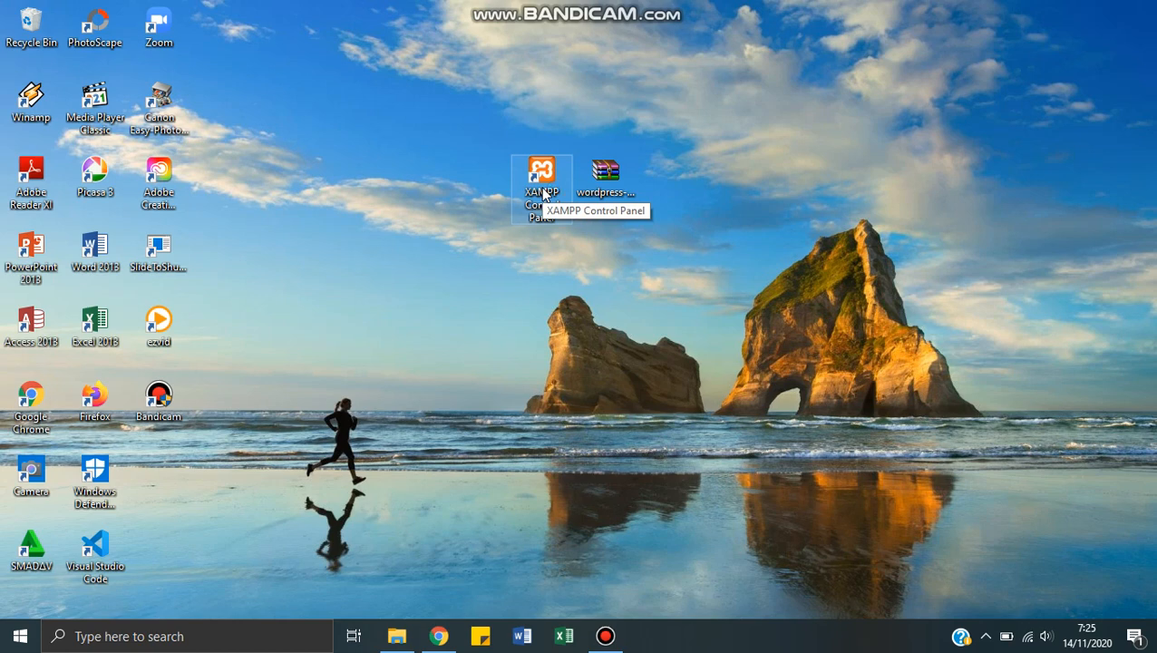
pyautogui.doubleClick(544, 193)
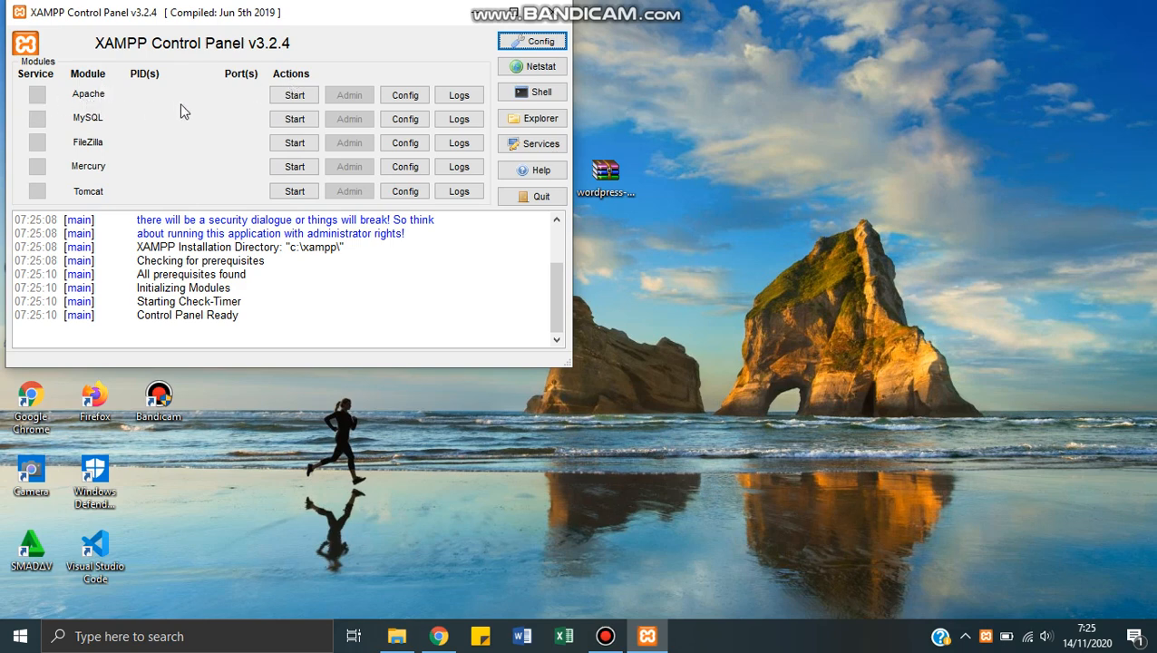
pyautogui.click(298, 98)
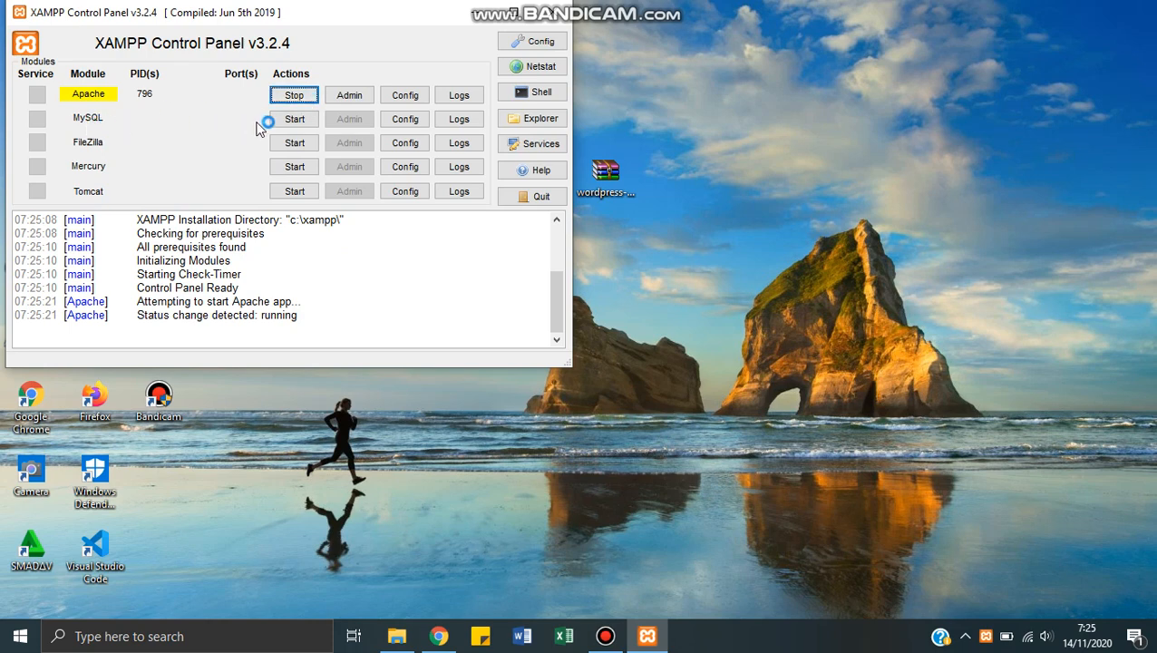
pyautogui.click(279, 123)
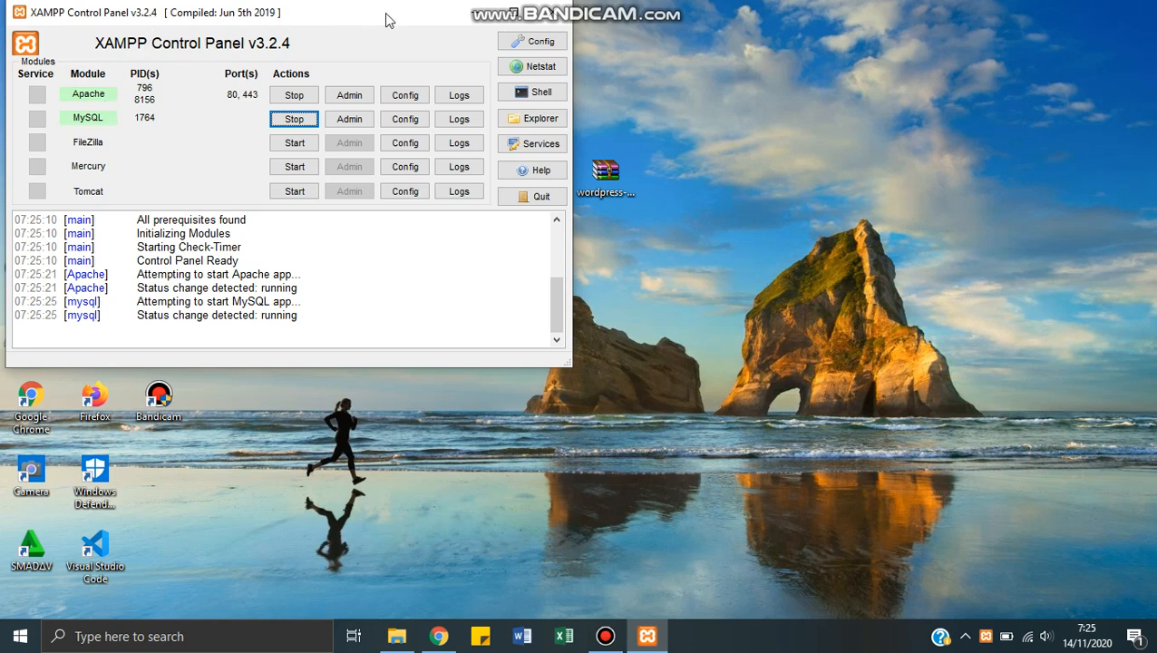
pyautogui.click(474, 22)
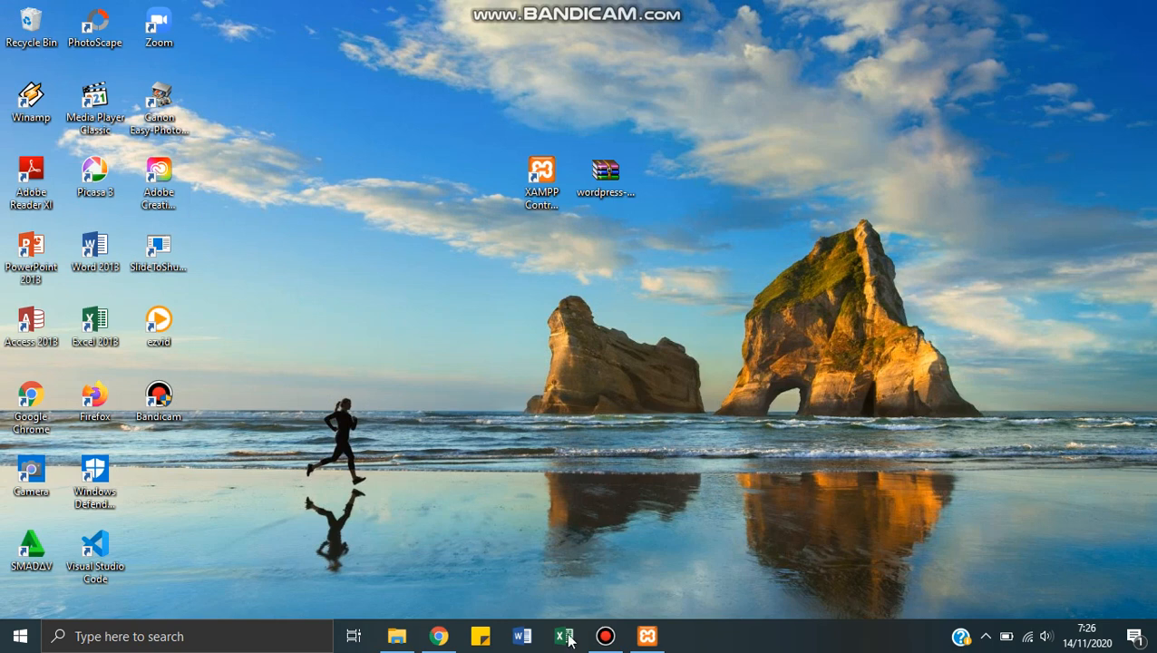
pyautogui.click(647, 636)
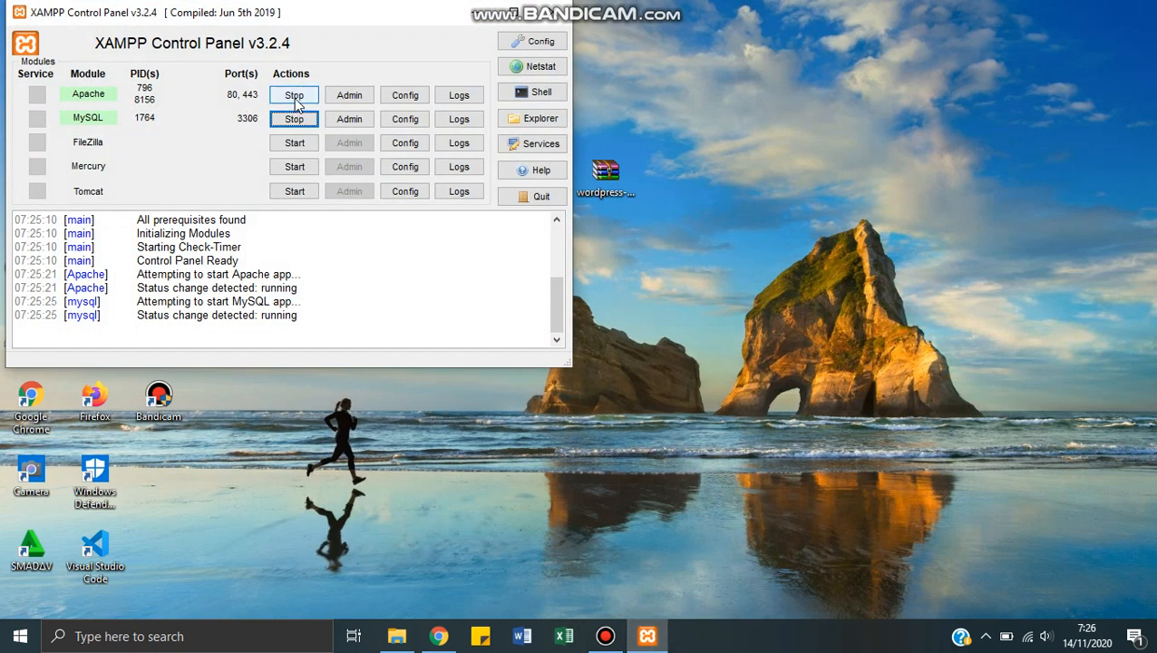
pyautogui.click(467, 13)
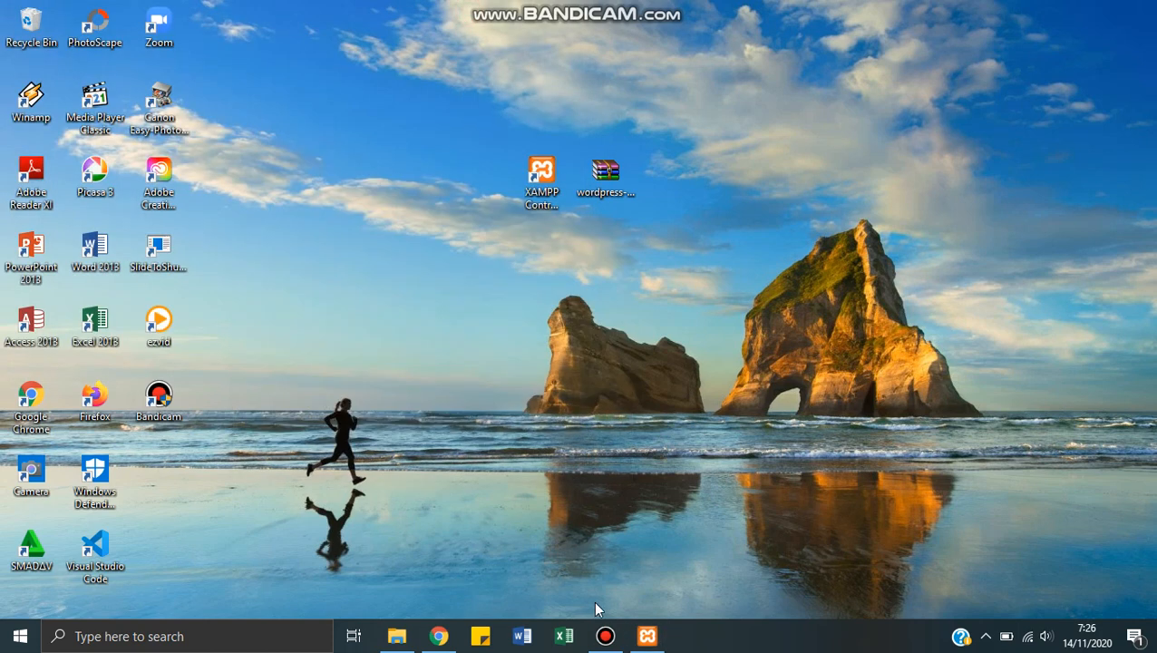
# Step: Switch to Chrome and open localhost/phpmyadmin in a new tab
pyautogui.click(437, 638)
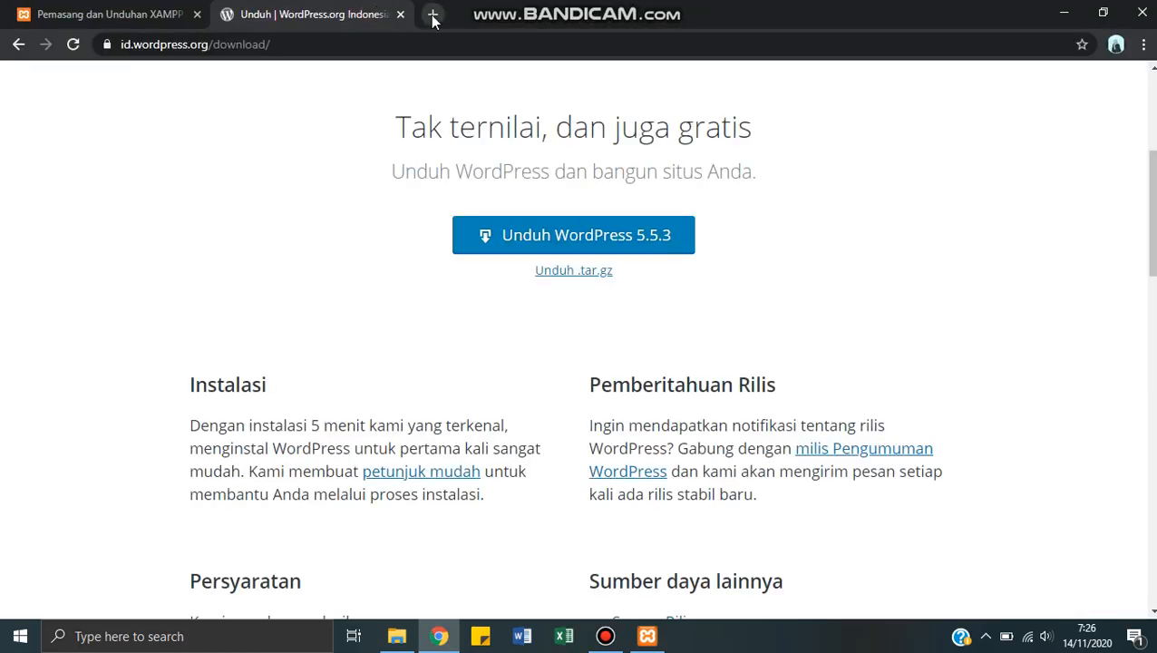
pyautogui.click(433, 18)
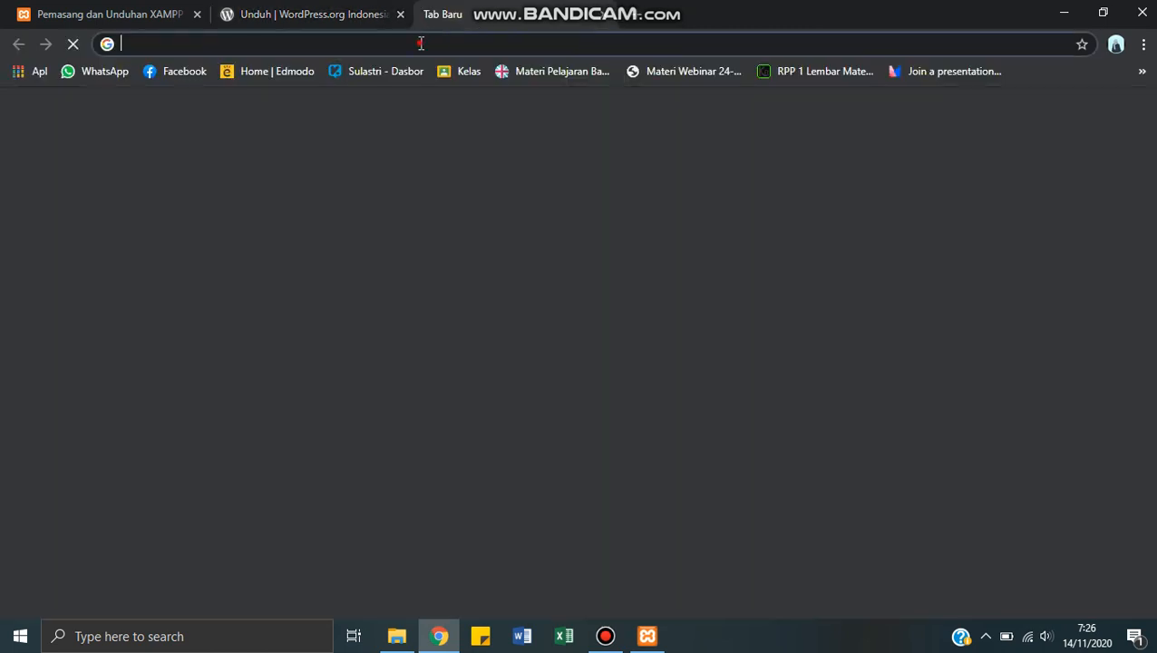
pyautogui.write('loca')
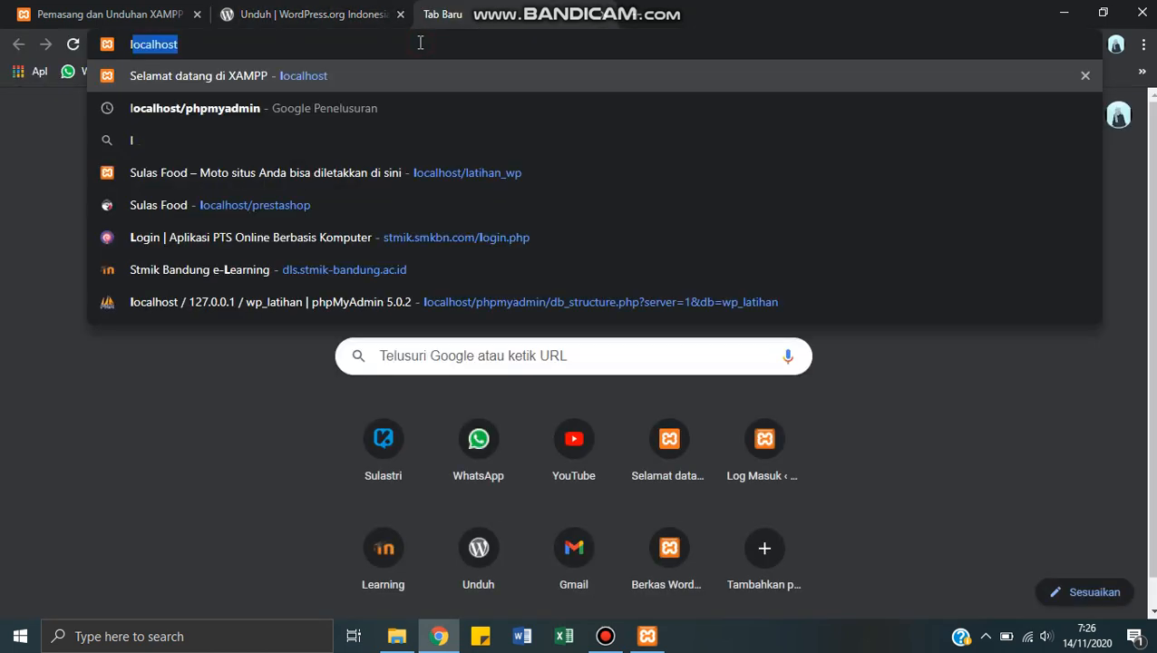
pyautogui.write('lhost')
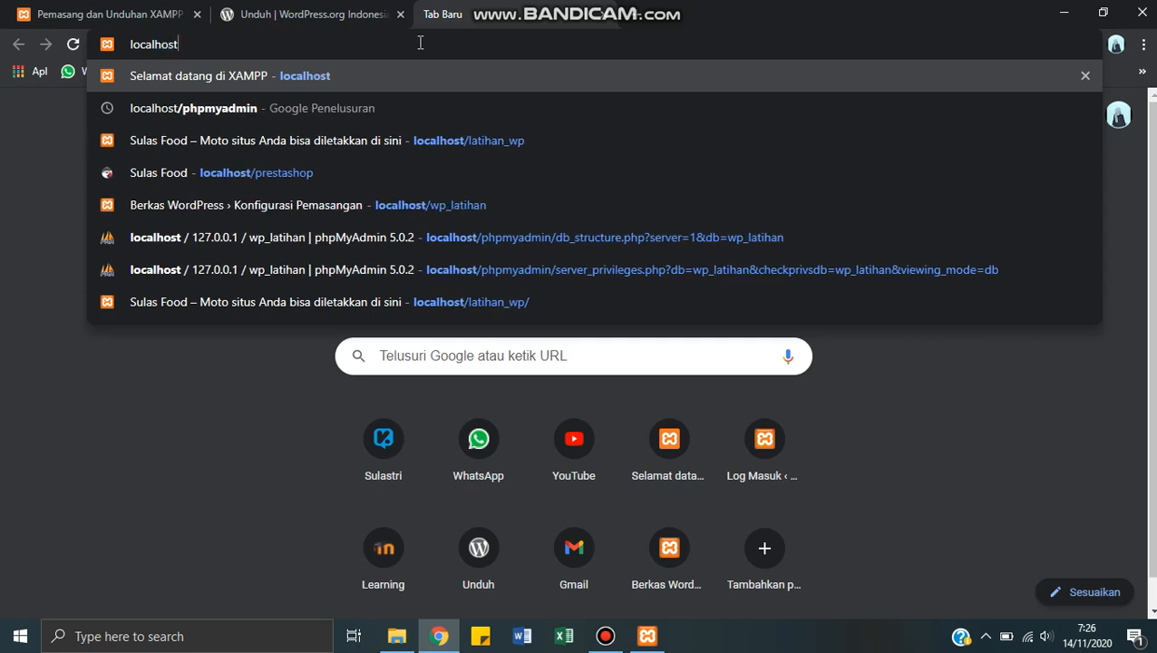
pyautogui.write('/')
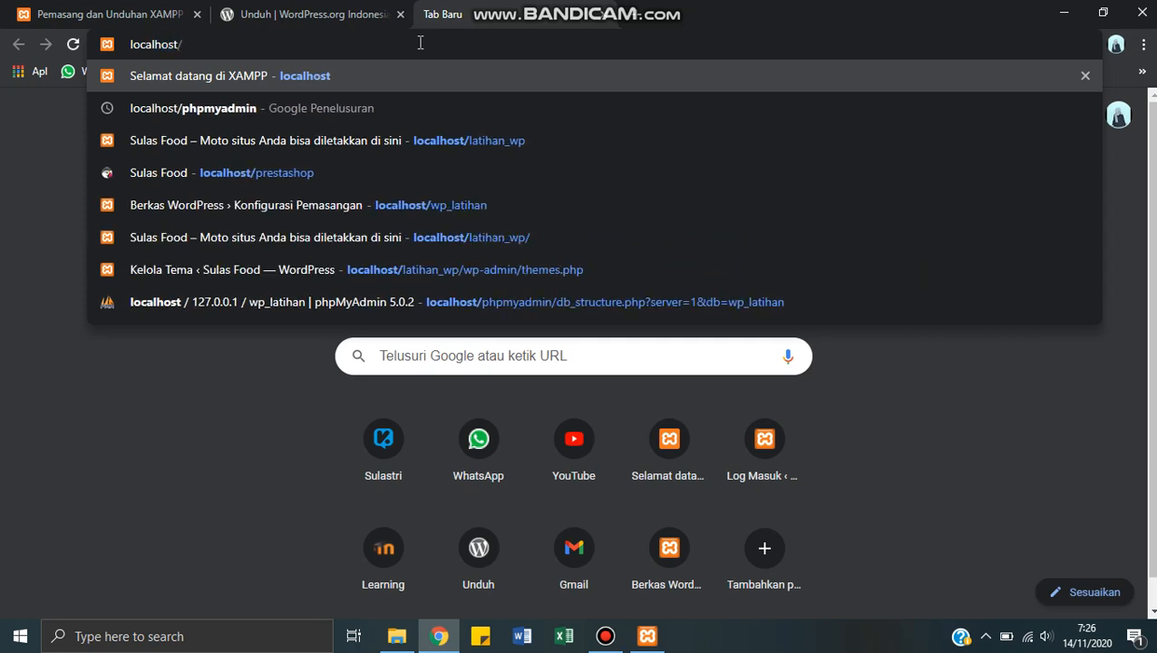
pyautogui.write('phpmya')
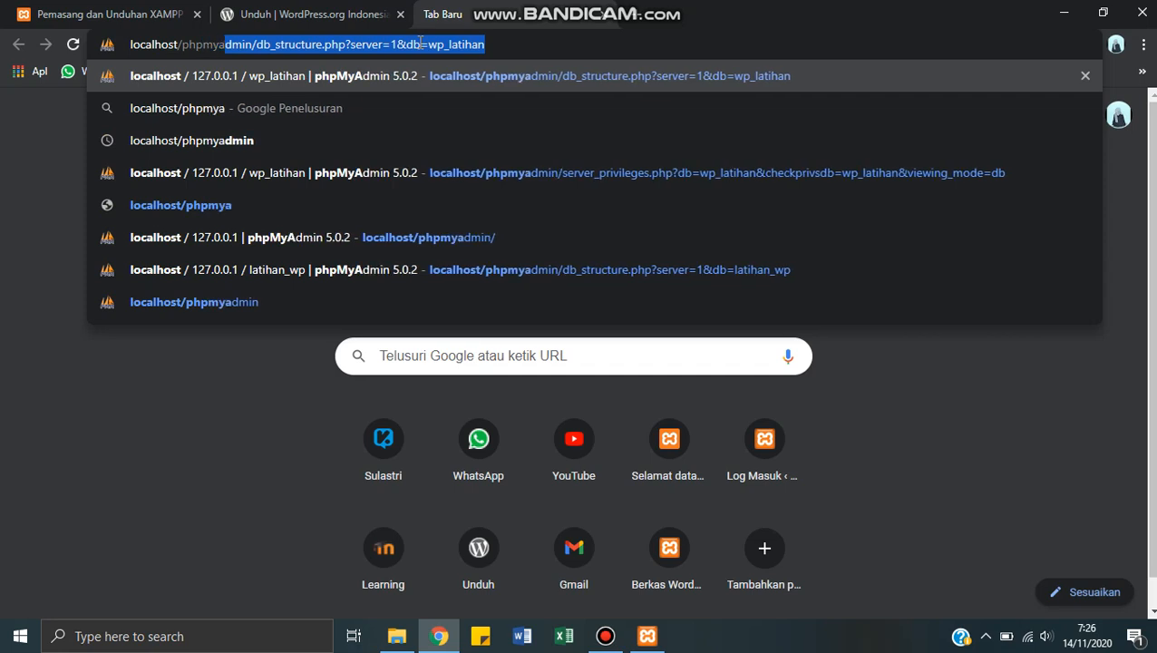
pyautogui.write('dmin')
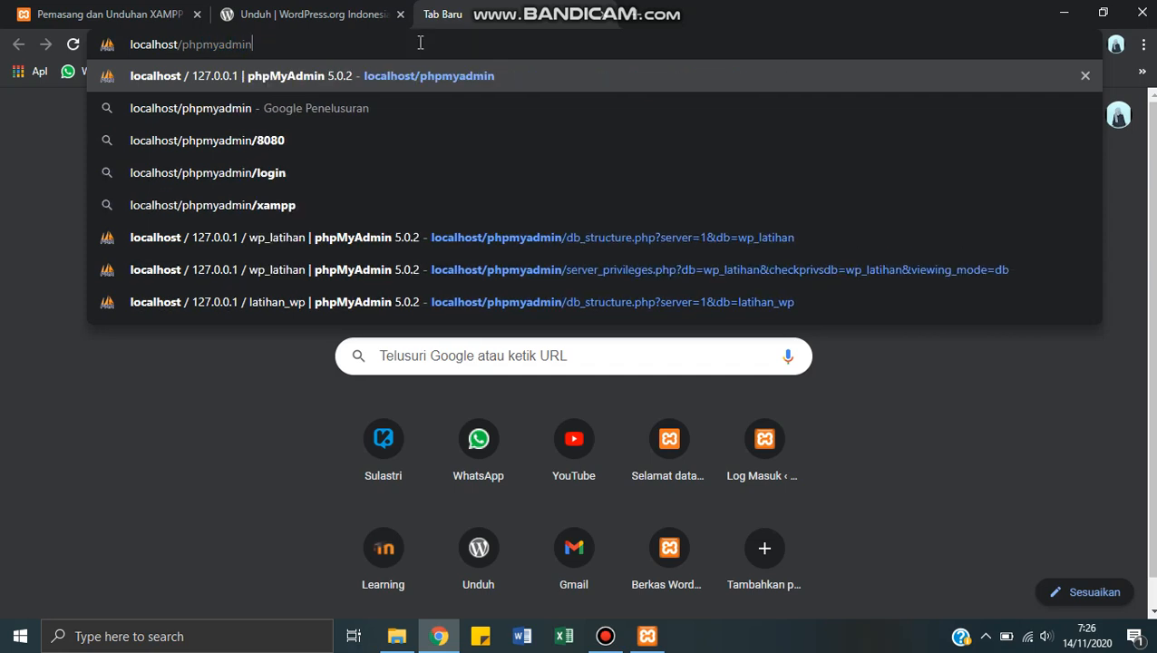
pyautogui.press('Return')
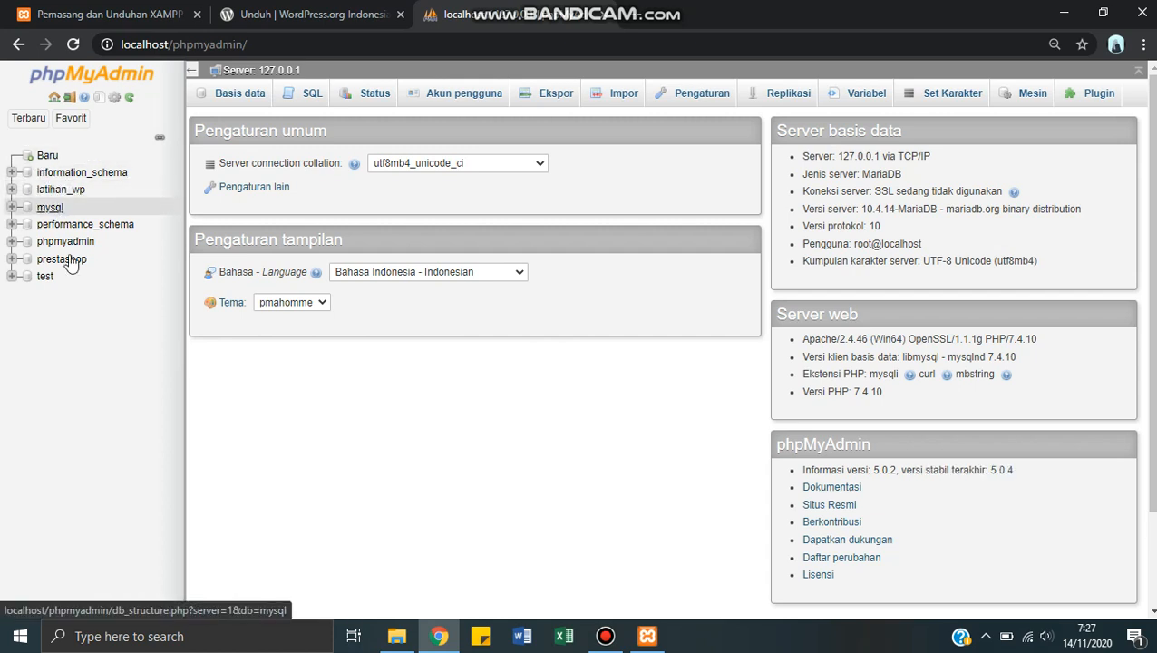
# Step: Open phpMyAdmin's database creation page and check the name of the WordPress folder in htdocs
pyautogui.click(49, 159)
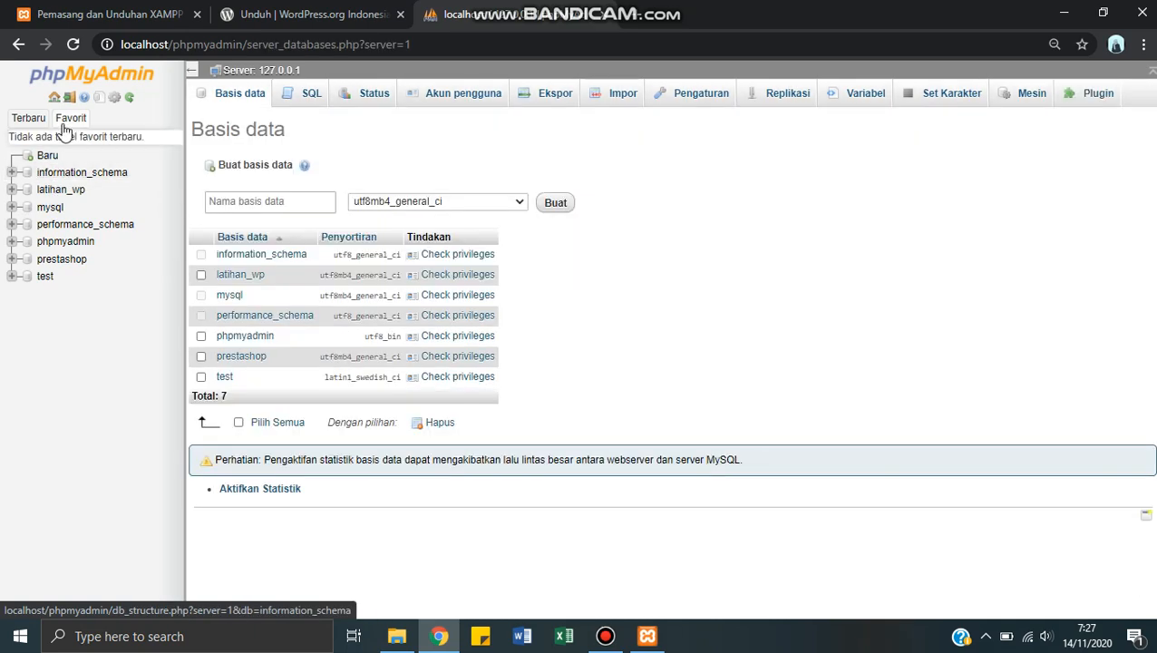
pyautogui.click(396, 635)
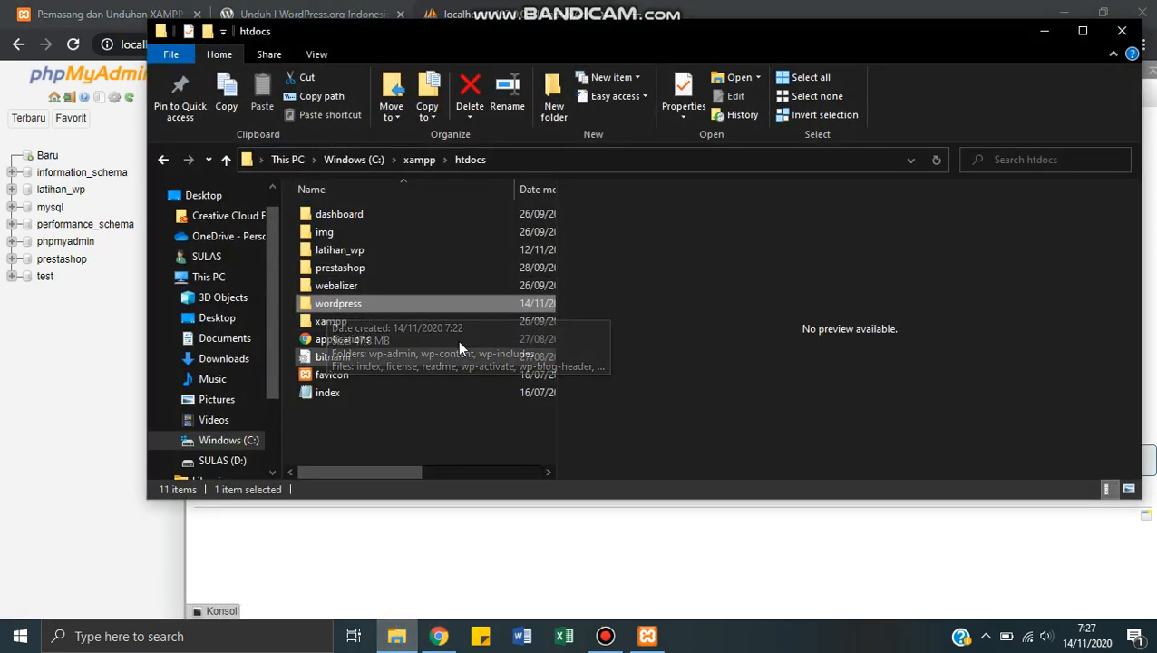
pyautogui.click(1045, 34)
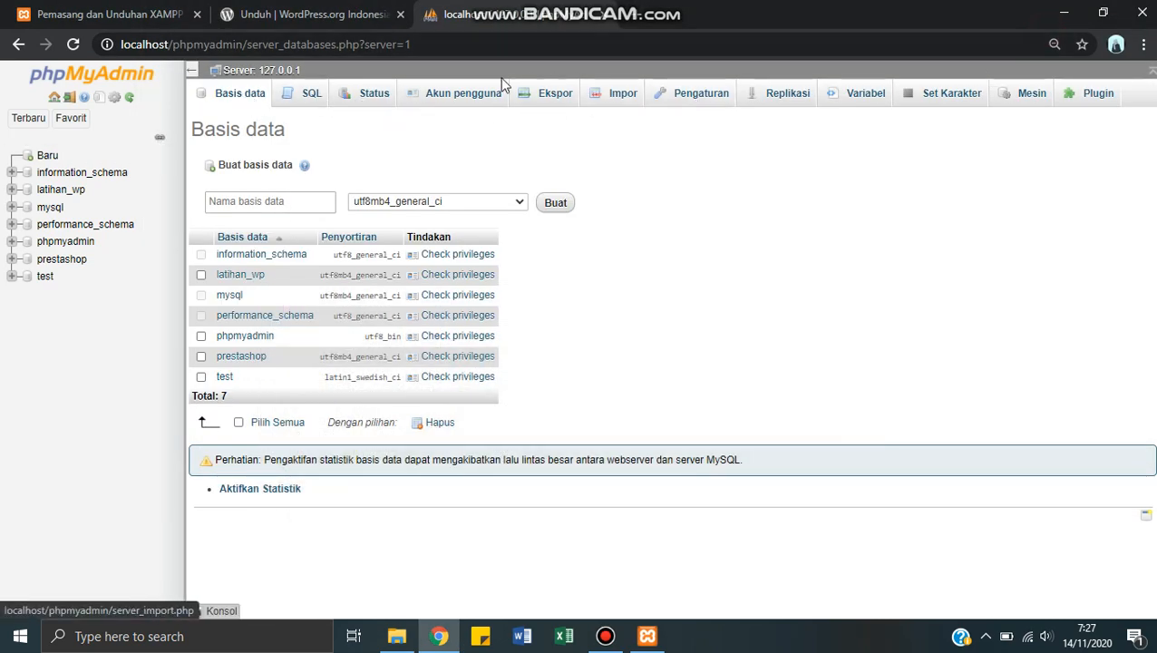
pyautogui.click(227, 98)
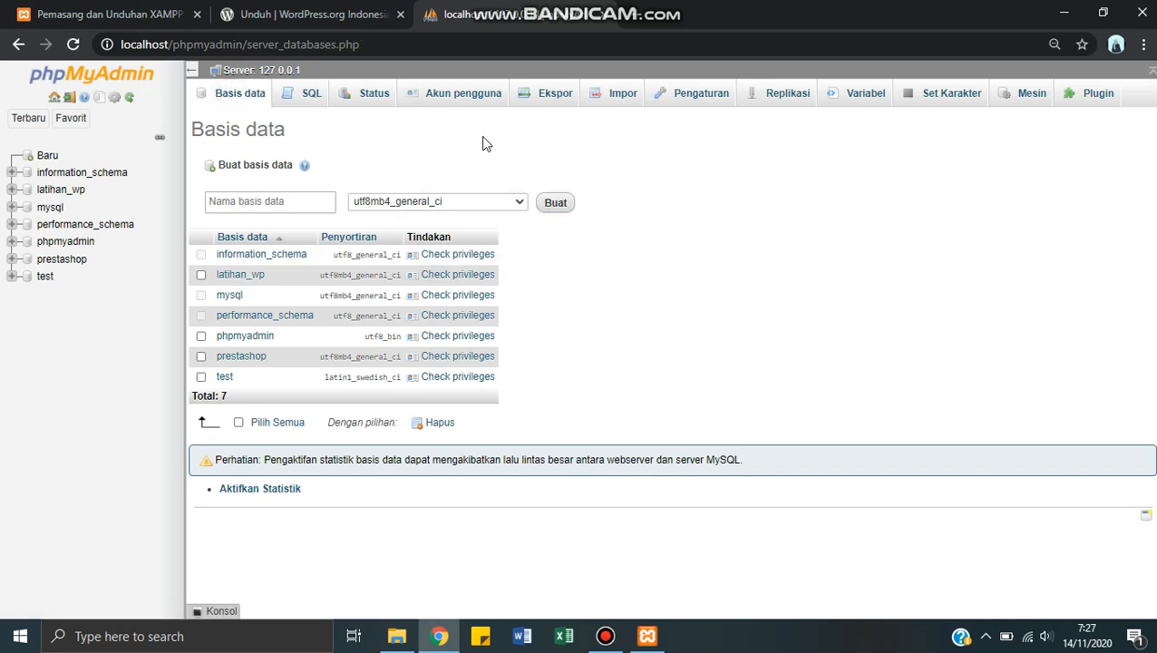
# Step: Check the WordPress folder name in htdocs and create a phpMyAdmin database with the matching name wordpress
pyautogui.click(252, 201)
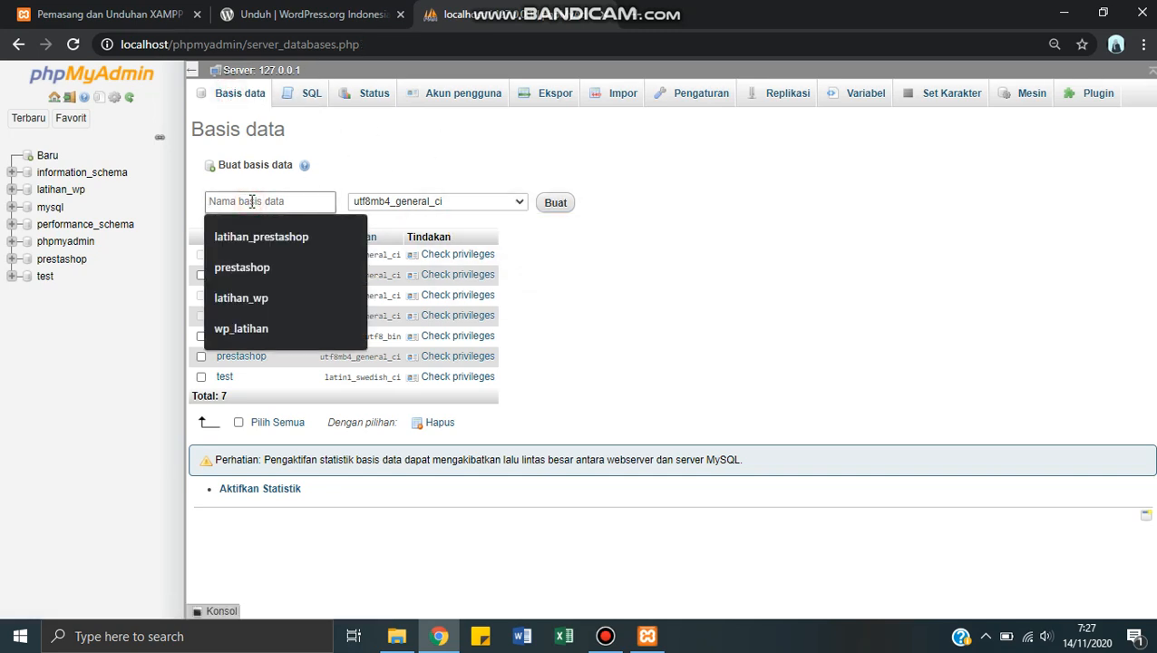
pyautogui.click(397, 634)
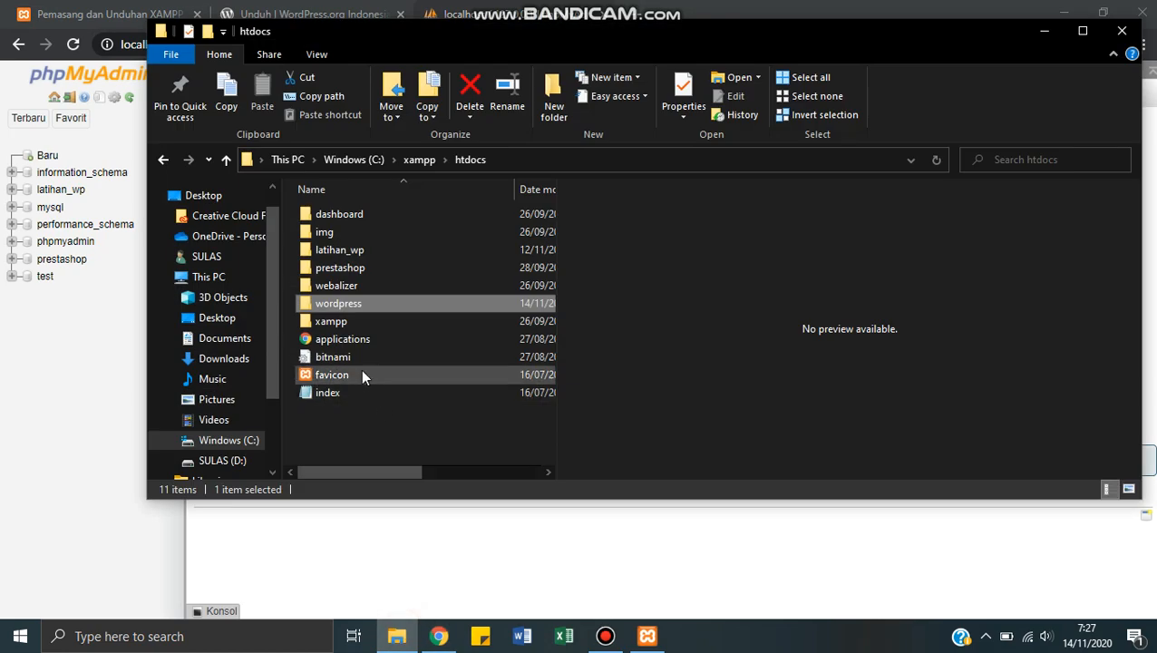
pyautogui.moveTo(379, 306)
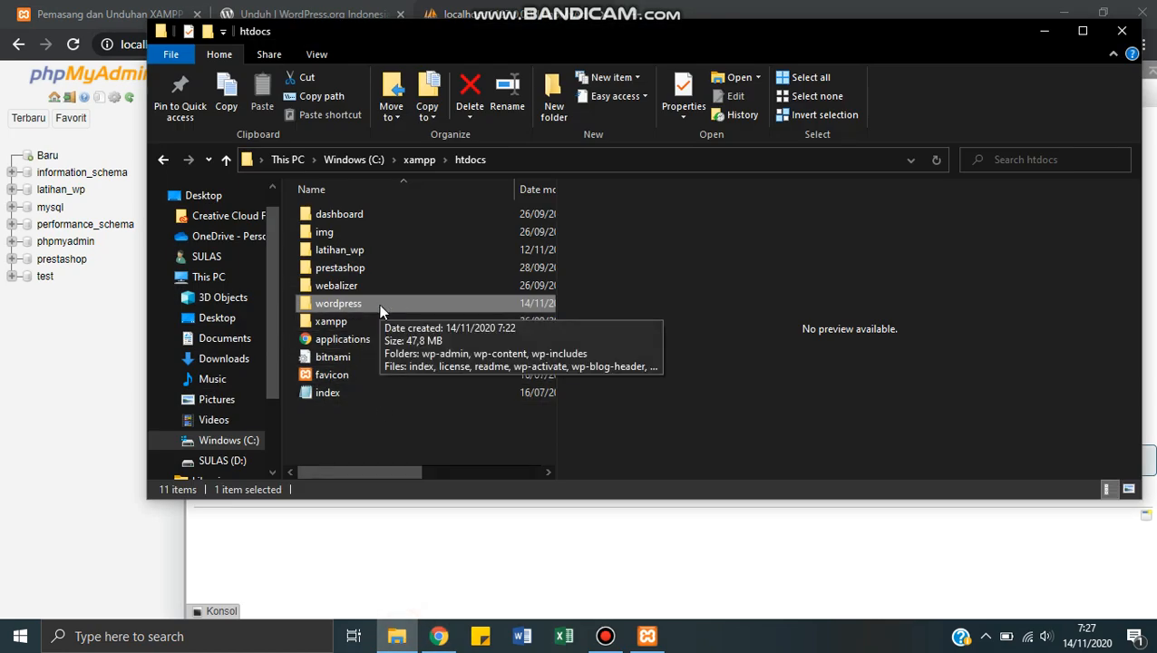
pyautogui.click(1043, 31)
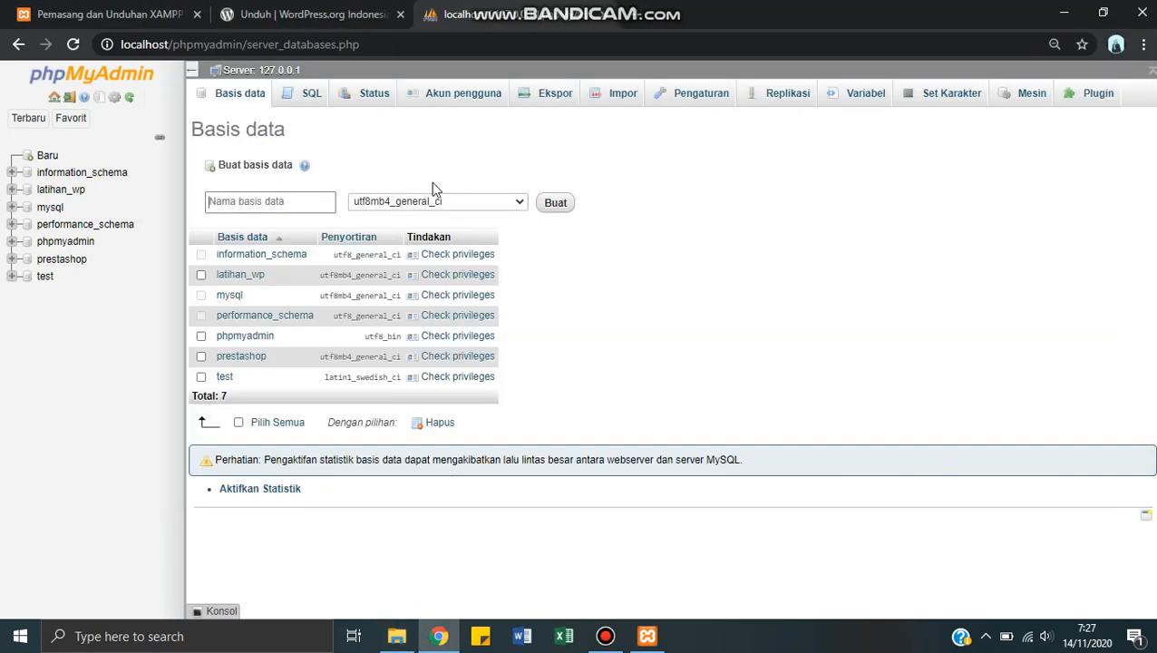
pyautogui.click(310, 198)
pyautogui.write('wordpress')
pyautogui.click(396, 638)
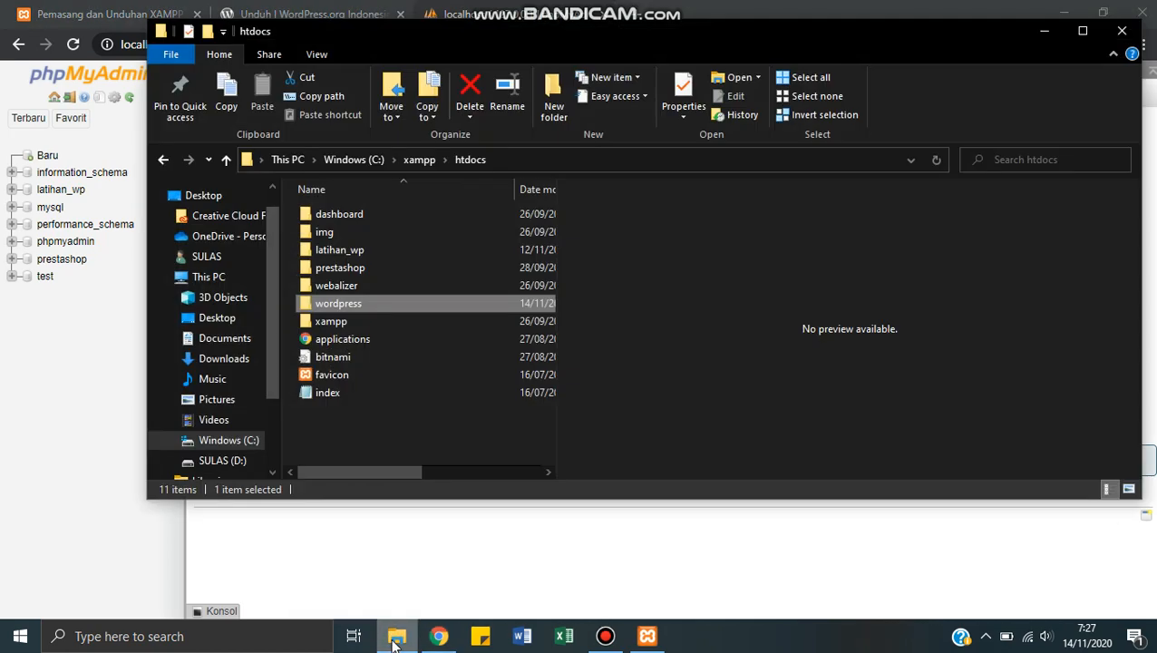
pyautogui.click(396, 637)
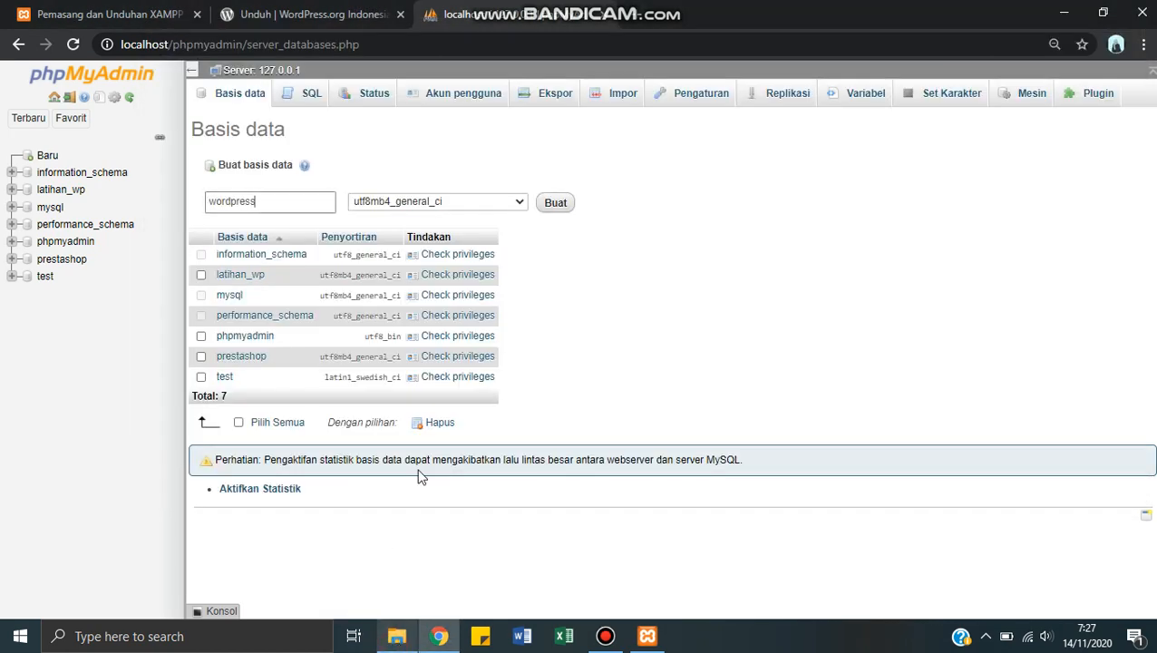
pyautogui.click(556, 210)
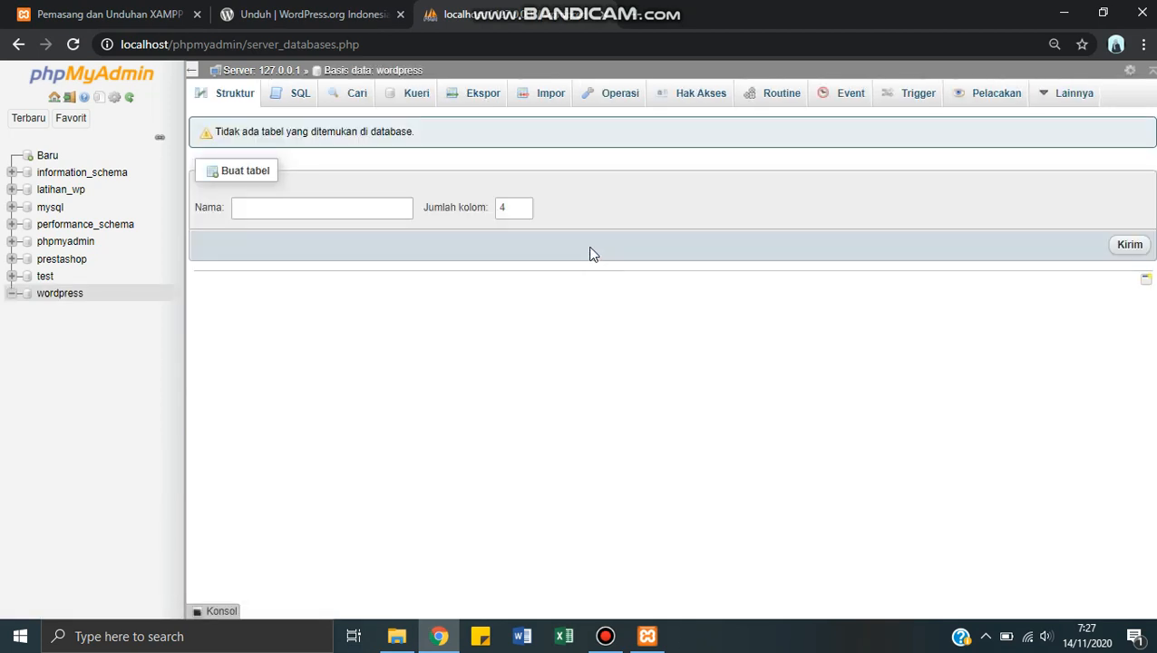
# Step: Open the wordpress database's privileges and start adding a new user account for it
pyautogui.click(55, 298)
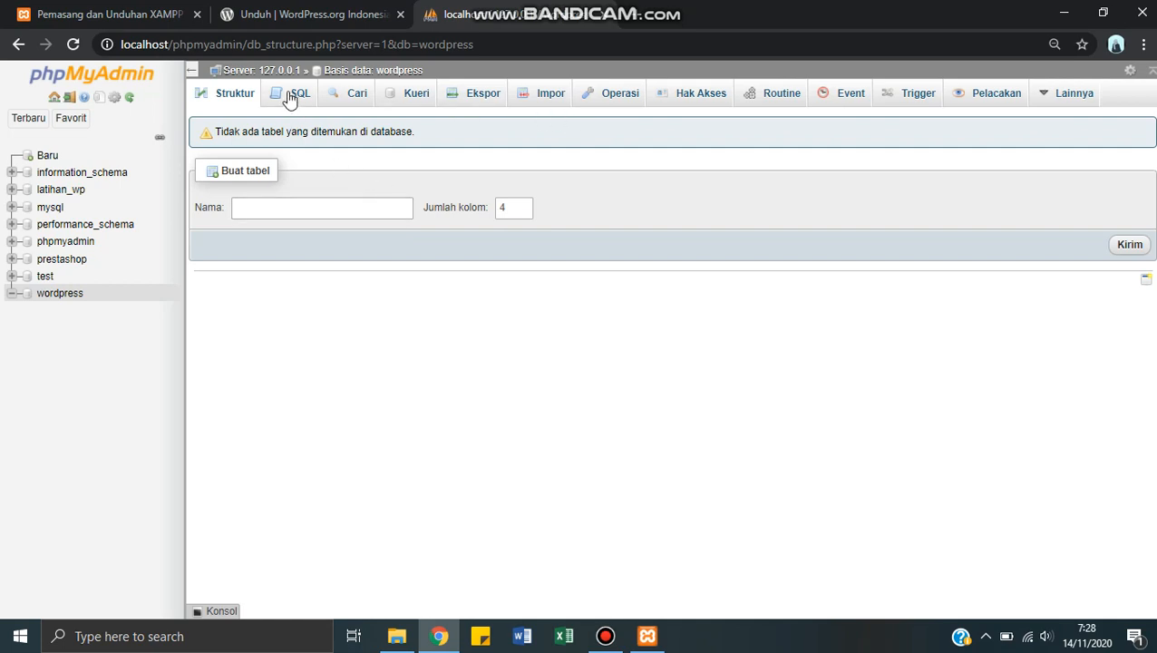
pyautogui.click(688, 103)
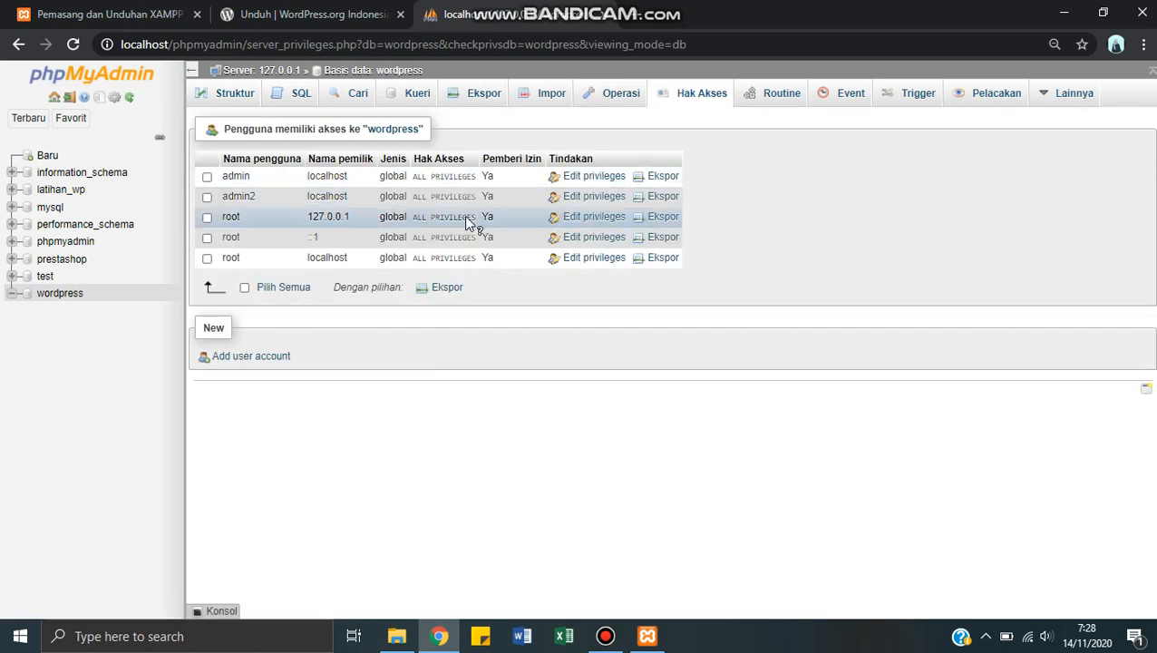
pyautogui.click(233, 358)
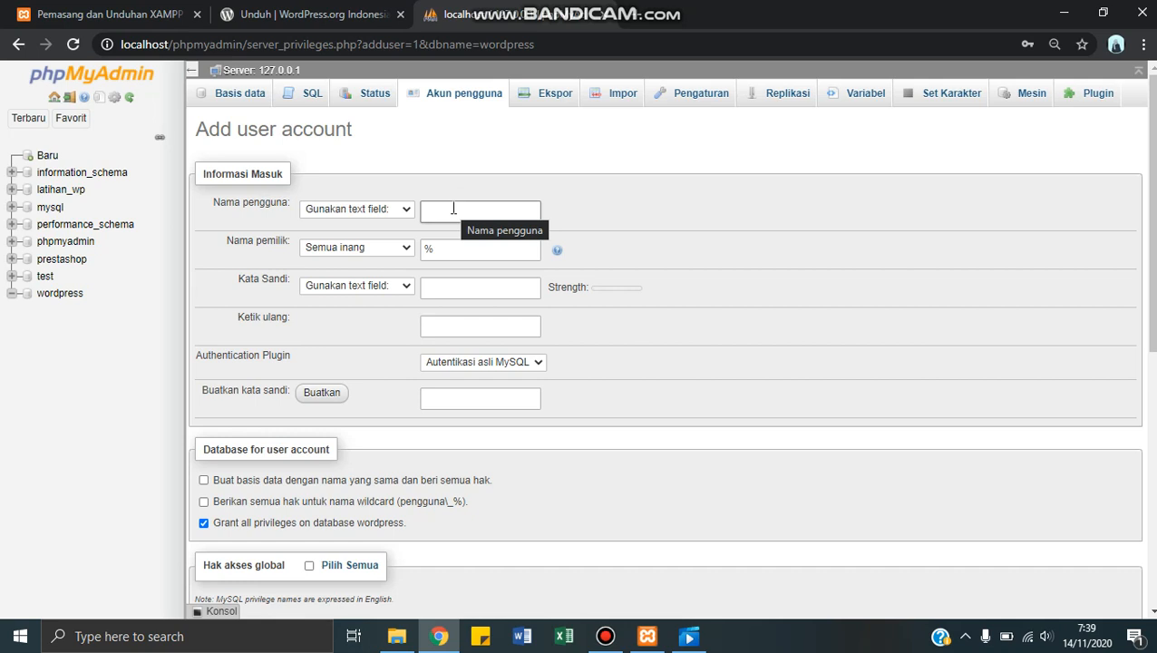
# Step: Set the new account's user name to user1 and its host to Lokal (localhost)
pyautogui.write('user')
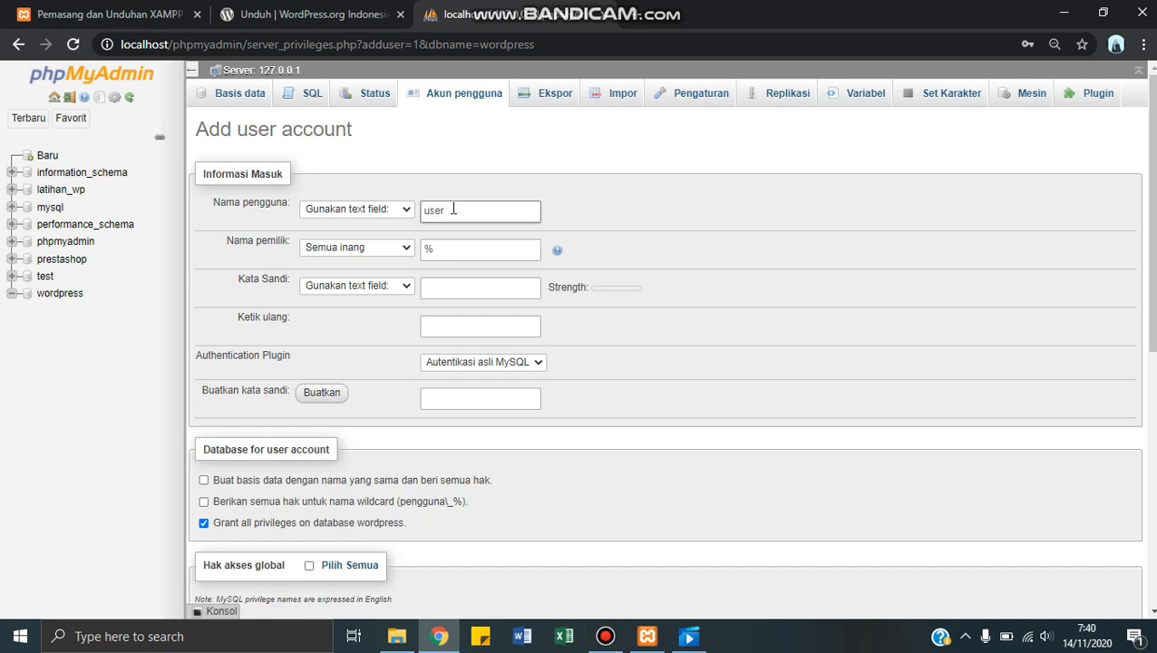
pyautogui.write('1')
pyautogui.click(405, 250)
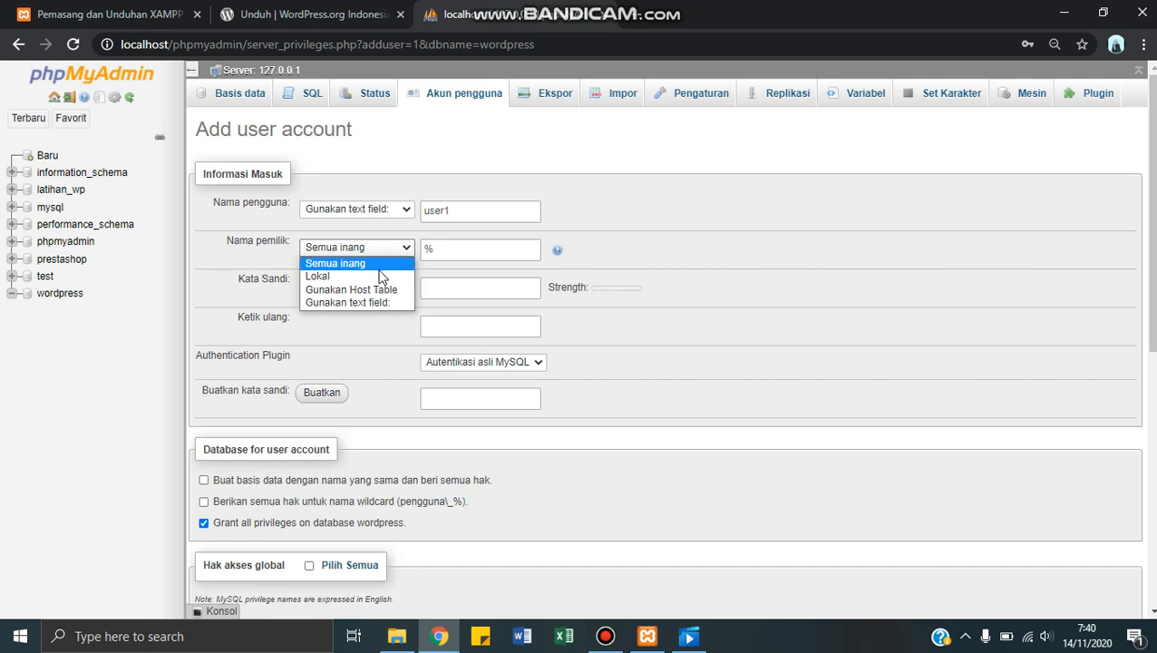
pyautogui.click(380, 277)
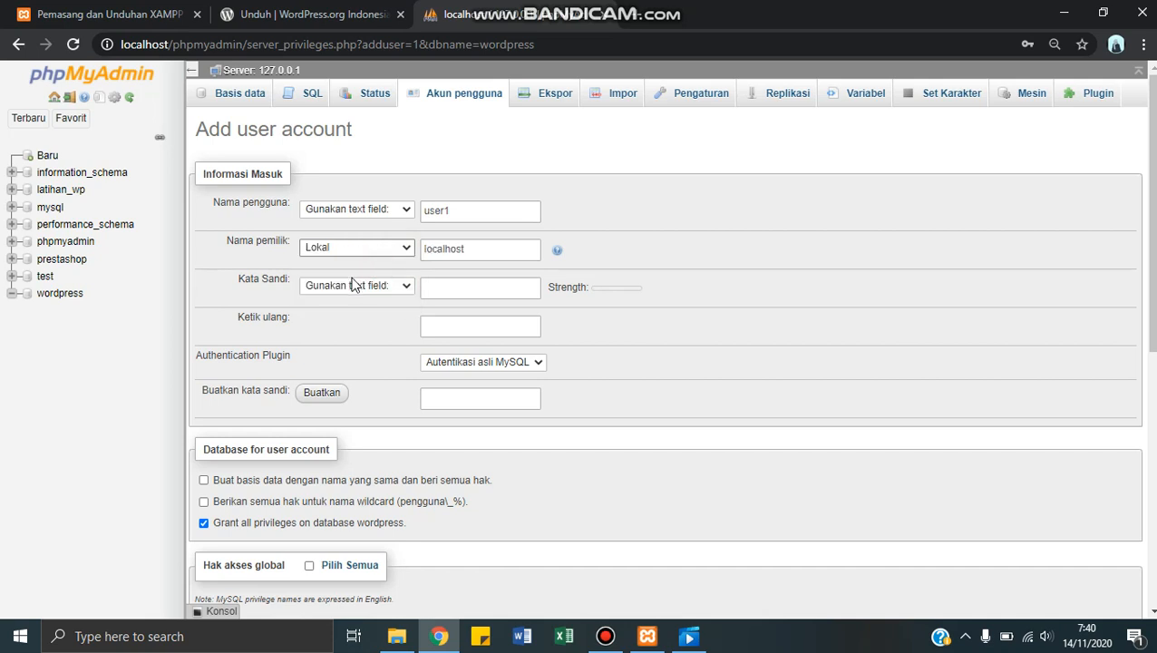
# Step: Enter the new account's password and repeat it in the confirmation field
pyautogui.click(479, 289)
pyautogui.click(479, 290)
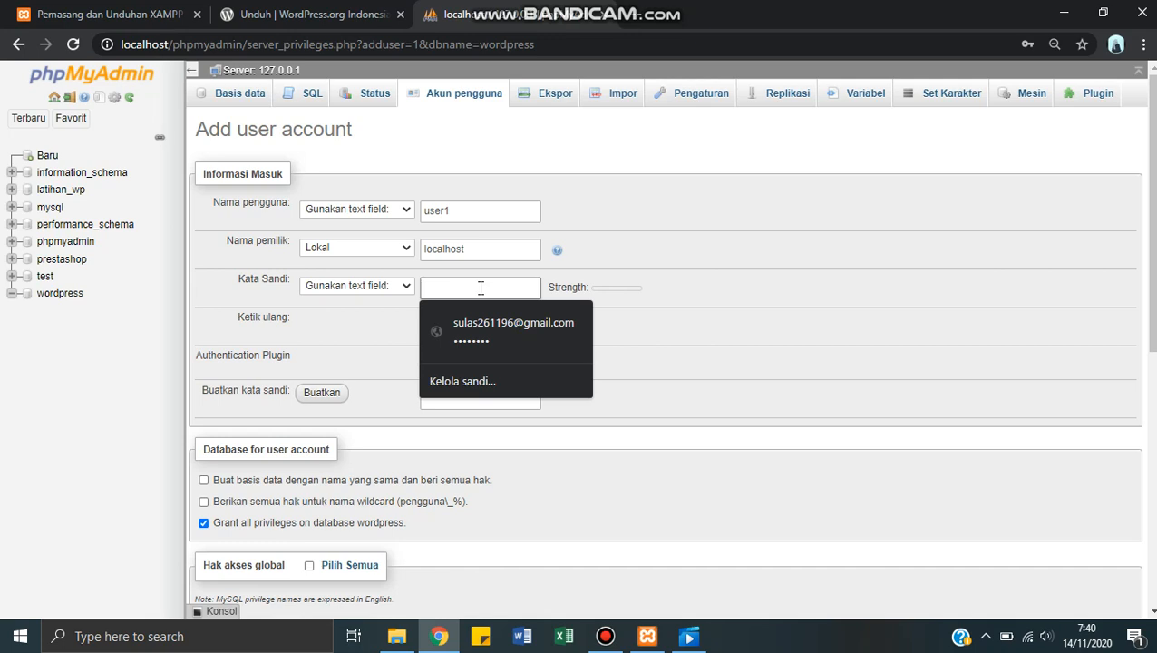
pyautogui.write('••')
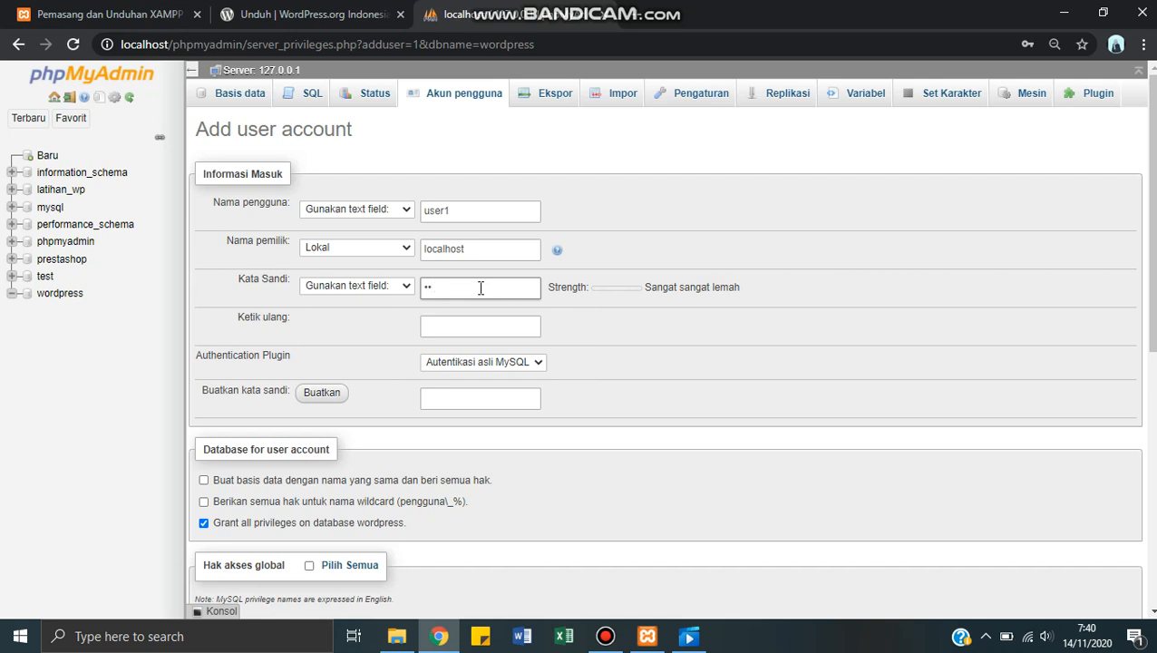
pyautogui.write('•••••••')
pyautogui.click(435, 327)
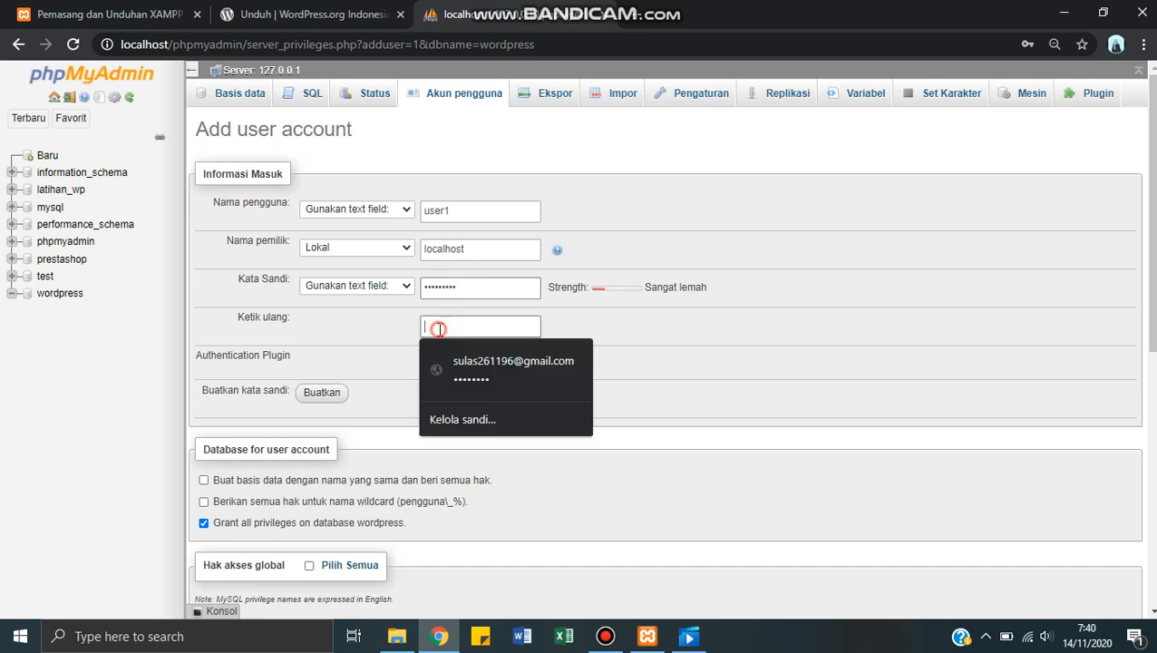
pyautogui.write('•••••')
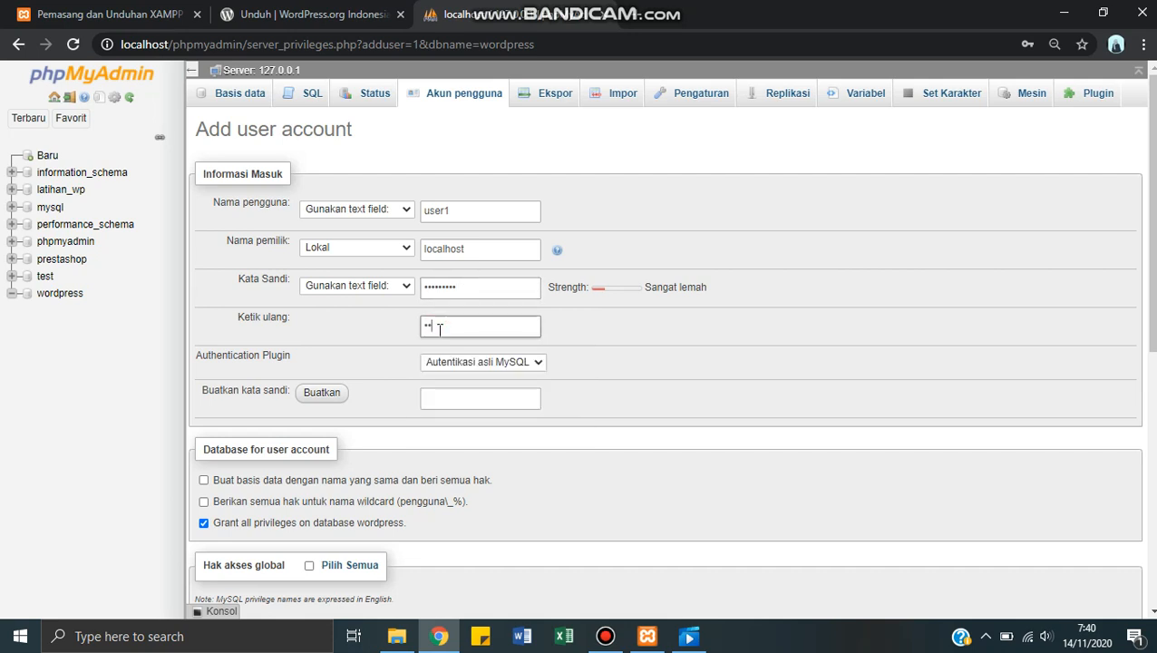
pyautogui.write('••••')
# Step: Grant the new account all global privileges and submit the form to create the user
pyautogui.scroll(-2, 570, 381)
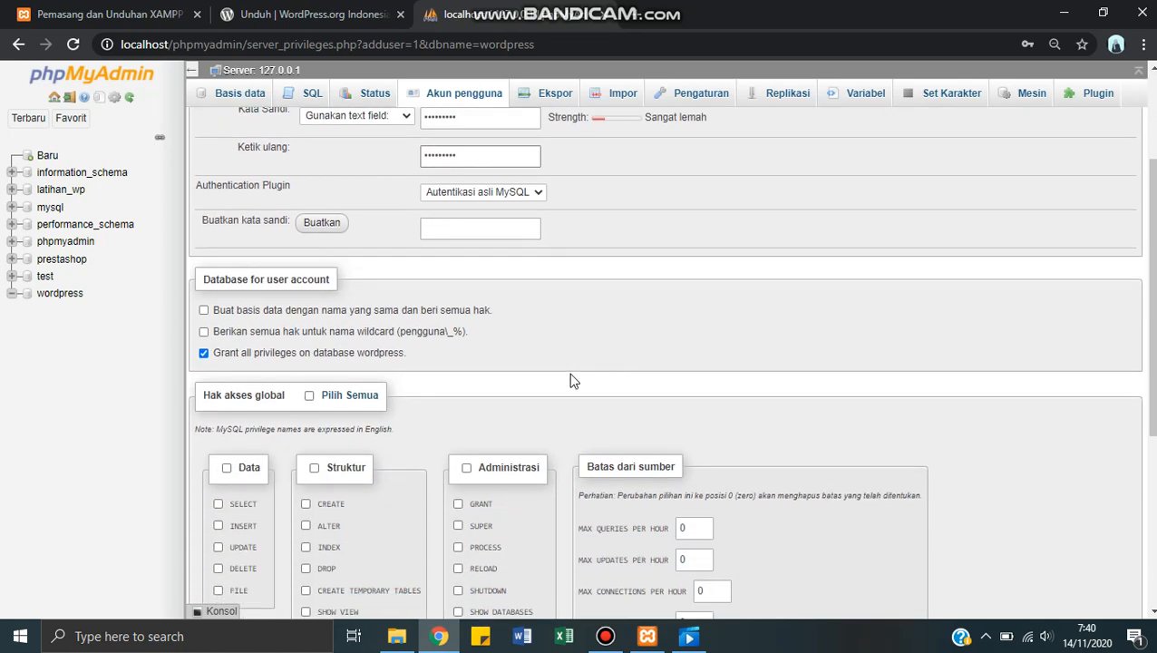
pyautogui.scroll(-1, 570, 380)
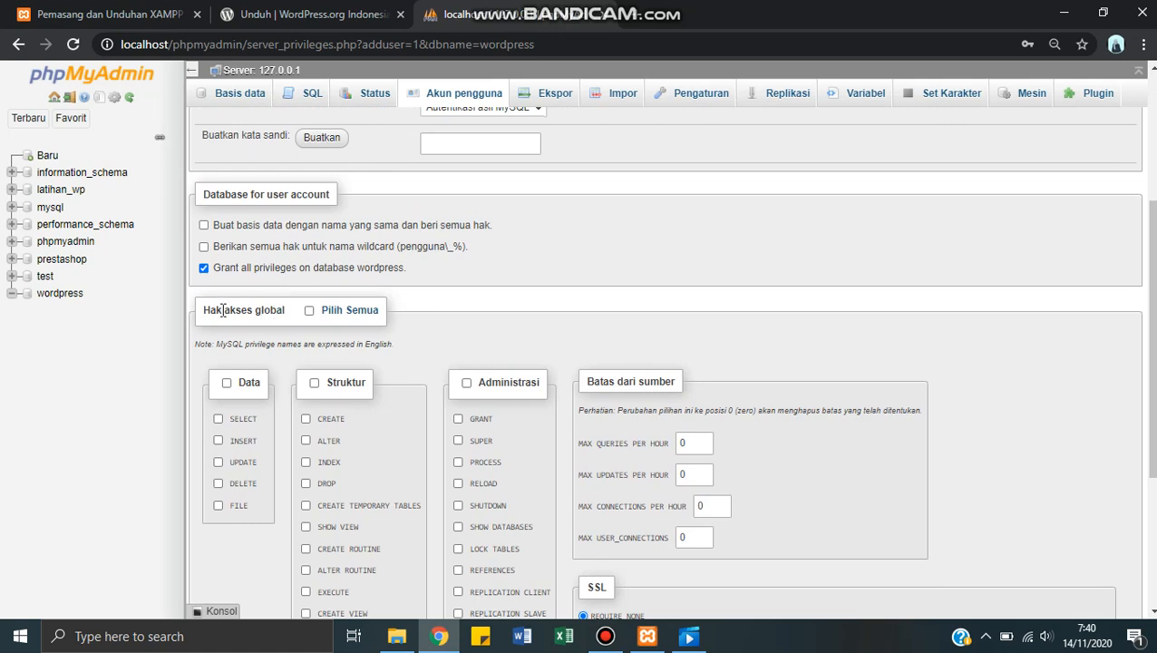
pyautogui.click(310, 312)
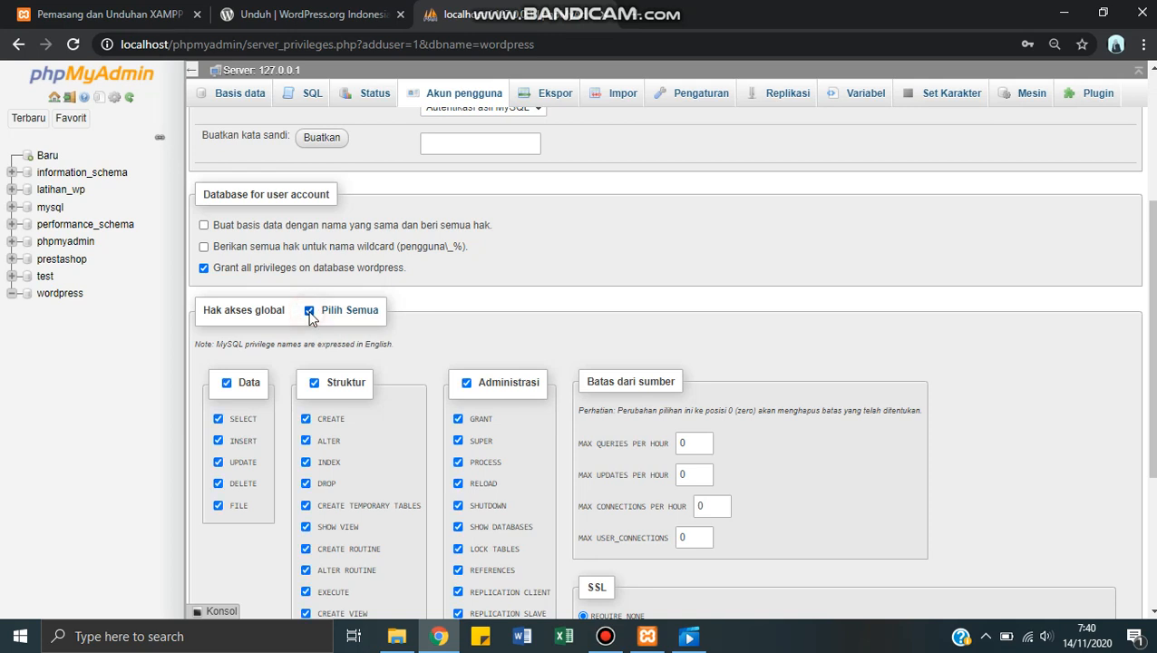
pyautogui.scroll(-1, 234, 402)
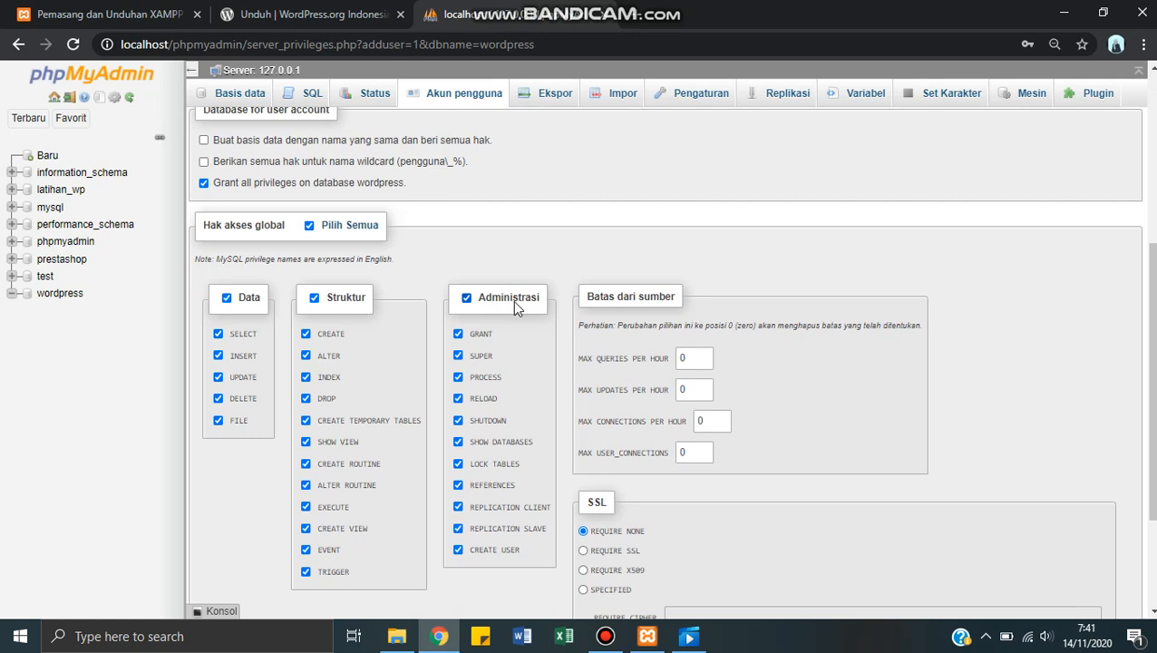
pyautogui.scroll(-2, 514, 308)
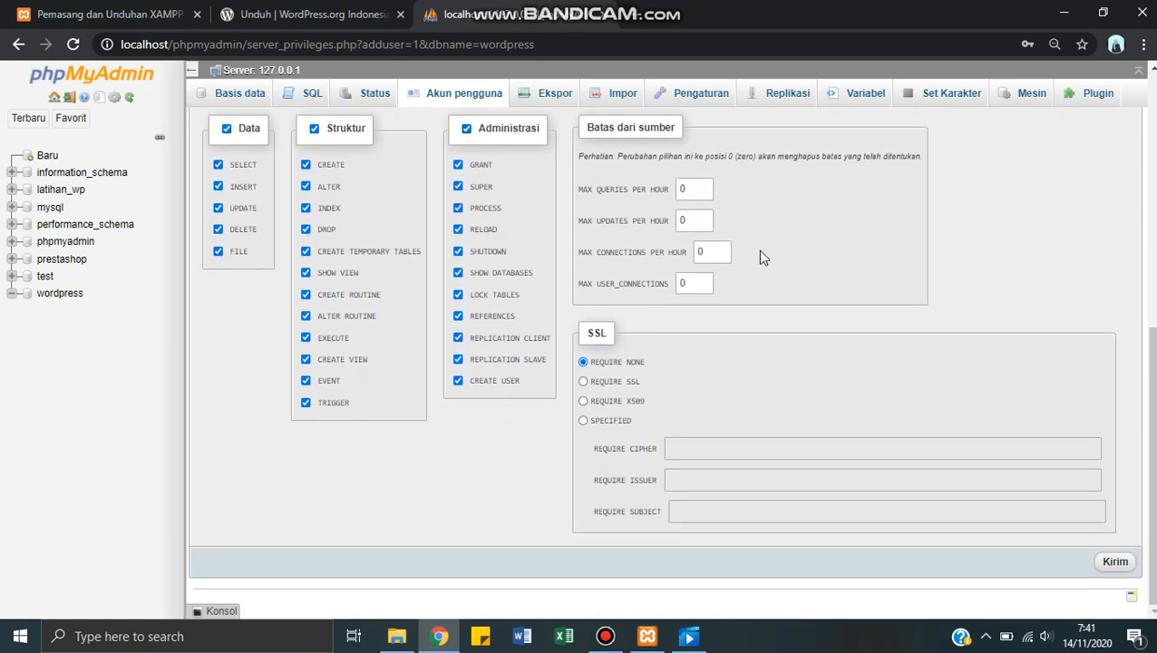
pyautogui.click(1110, 567)
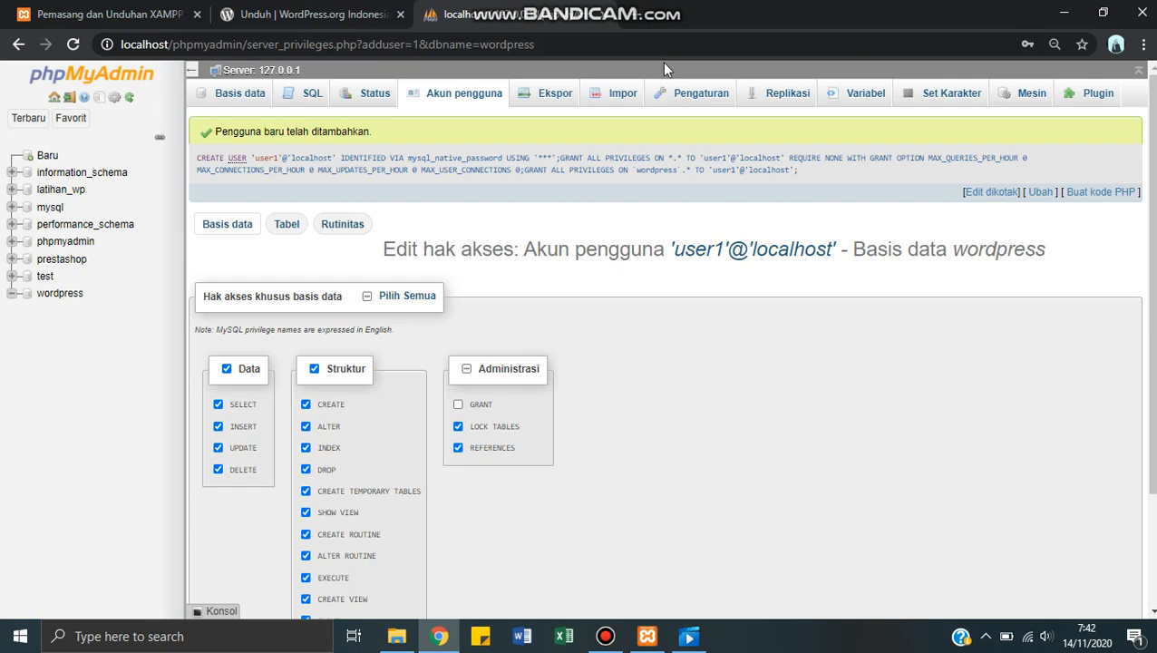
# Step: Open a new browser tab and close the WordPress download and XAMPP download tabs
pyautogui.click(640, 16)
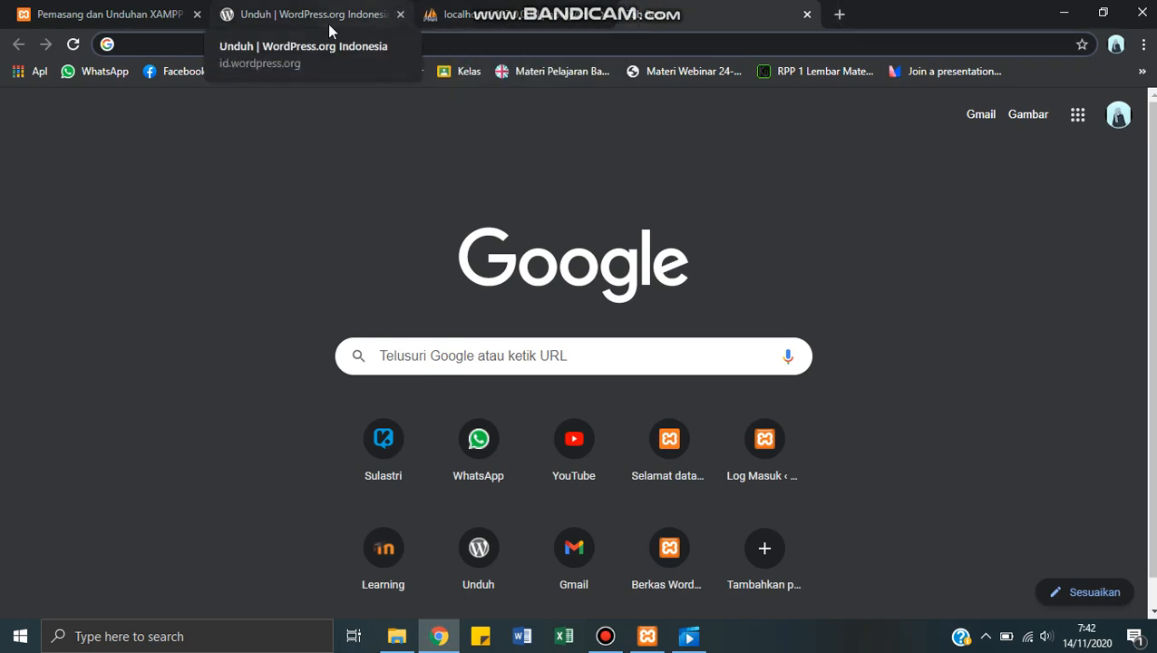
pyautogui.click(400, 14)
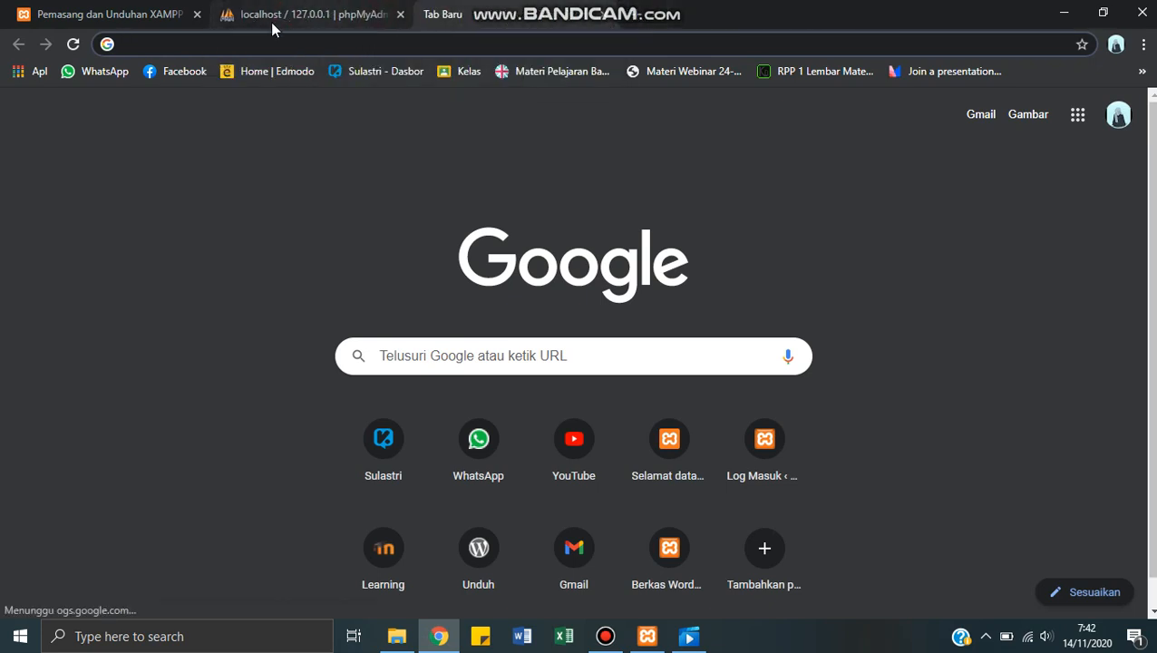
pyautogui.click(197, 14)
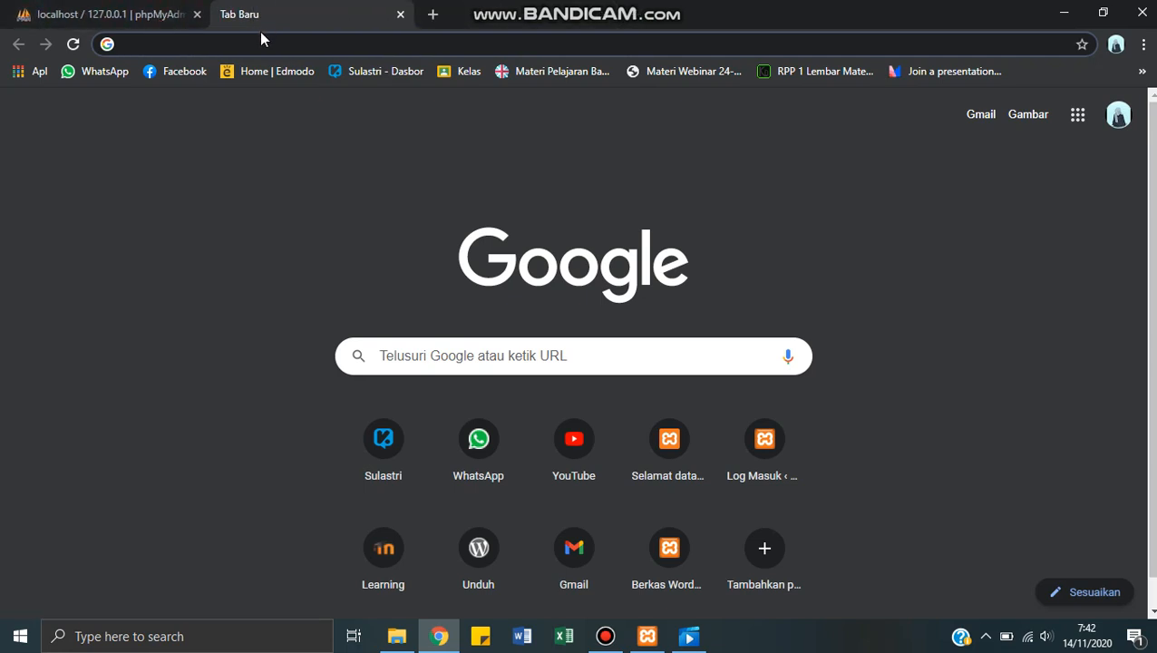
# Step: Load localhost/wordpress in the new tab to start the WordPress setup
pyautogui.click(261, 40)
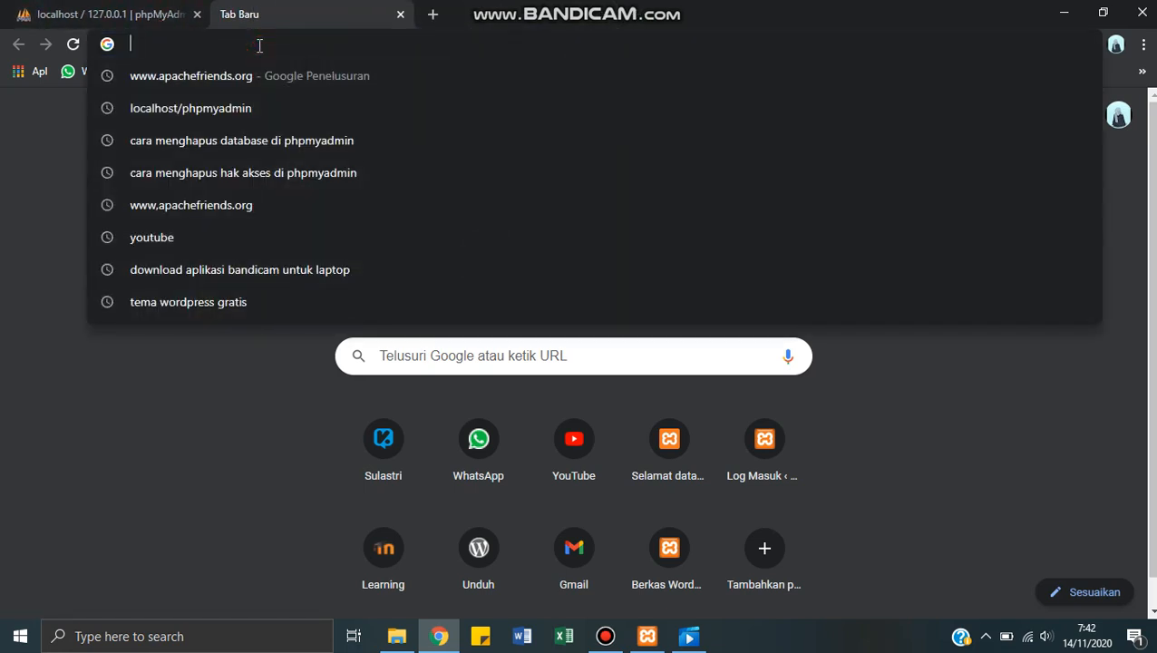
pyautogui.write('loca')
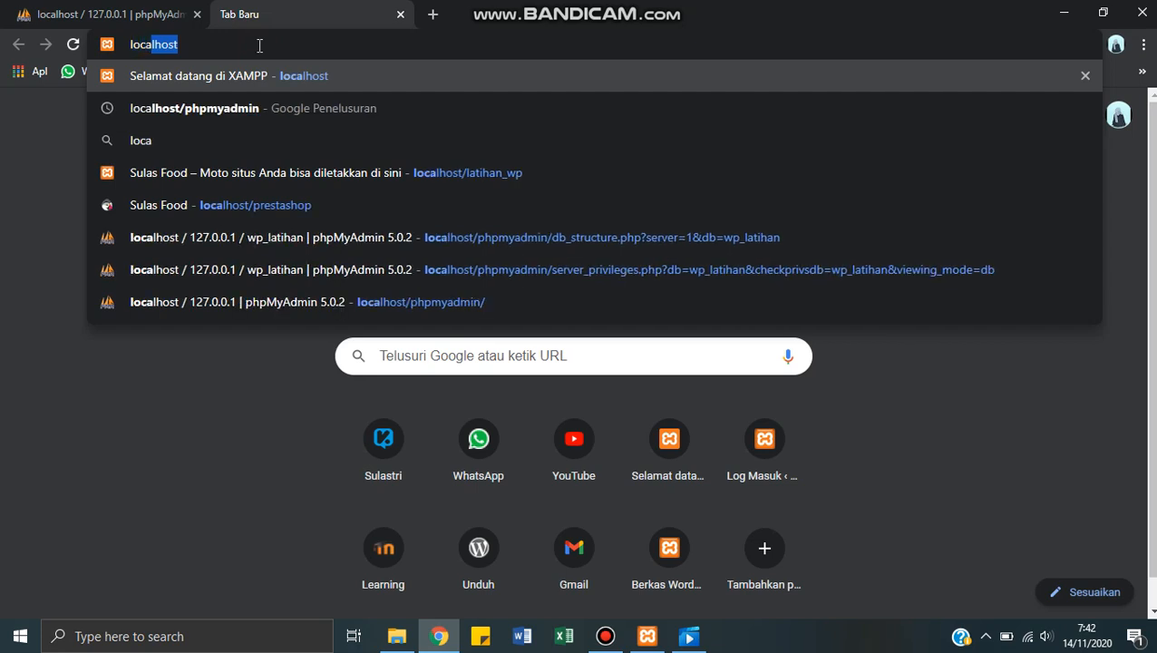
pyautogui.write('lhost')
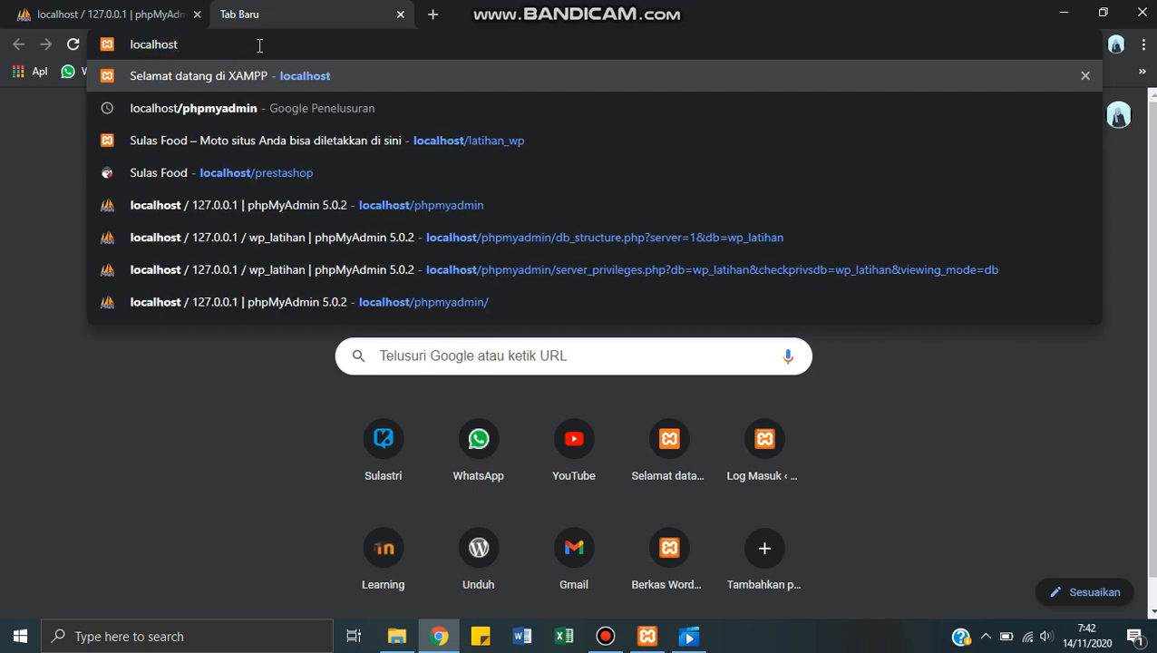
pyautogui.write('/')
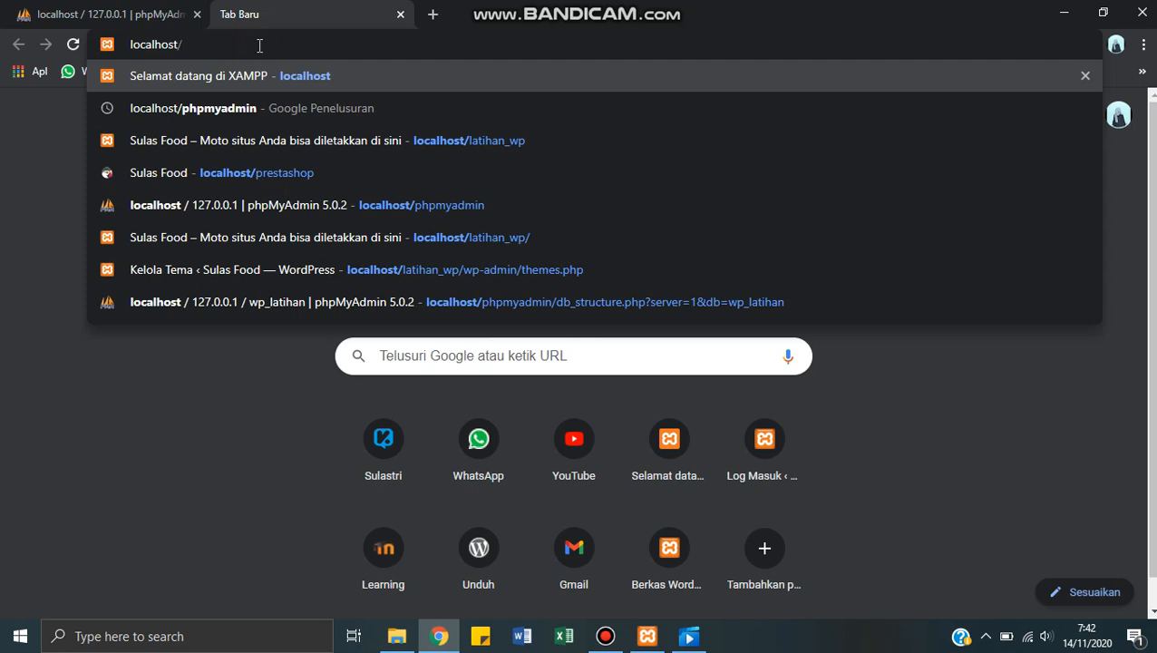
pyautogui.write('wor')
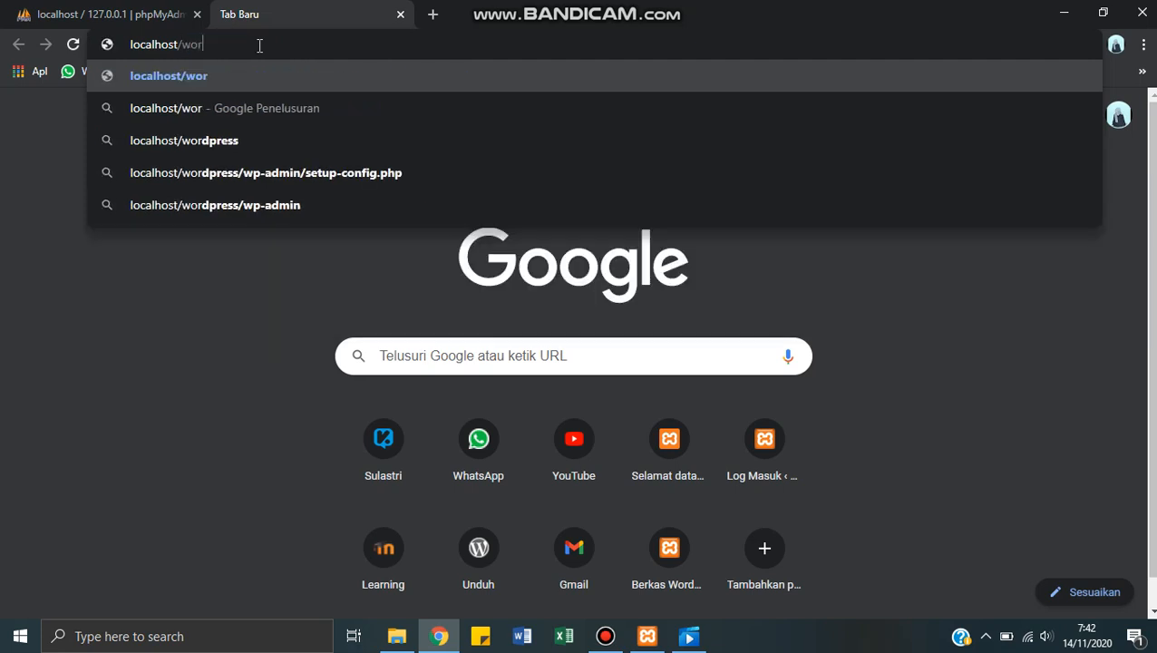
pyautogui.write('dpres')
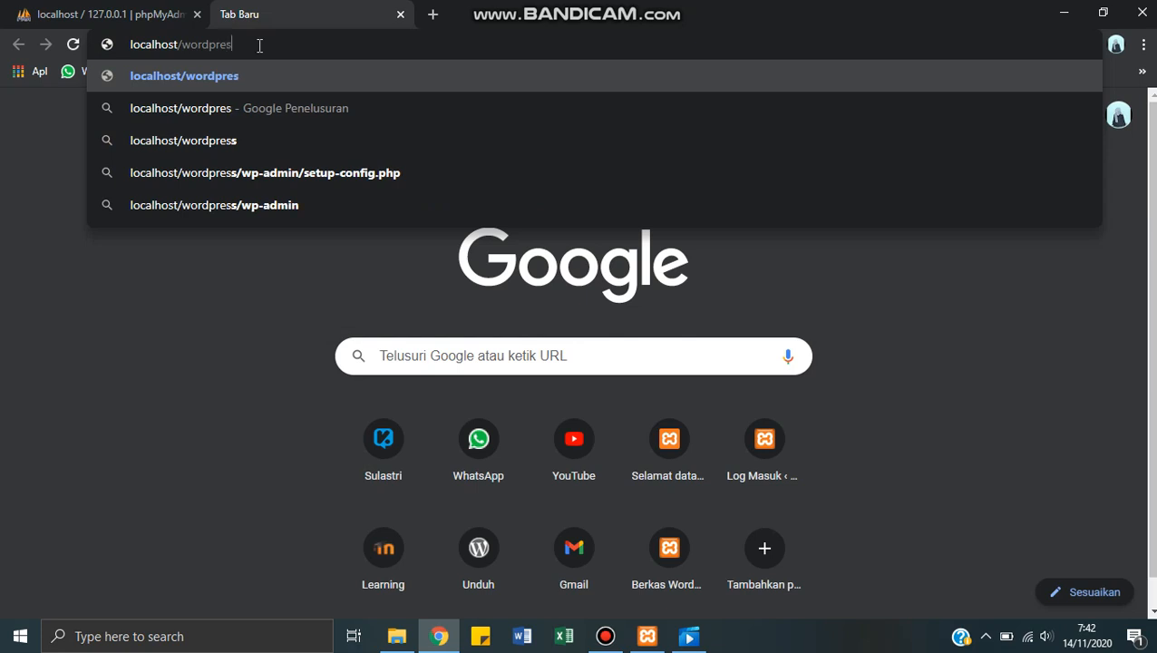
pyautogui.write('s')
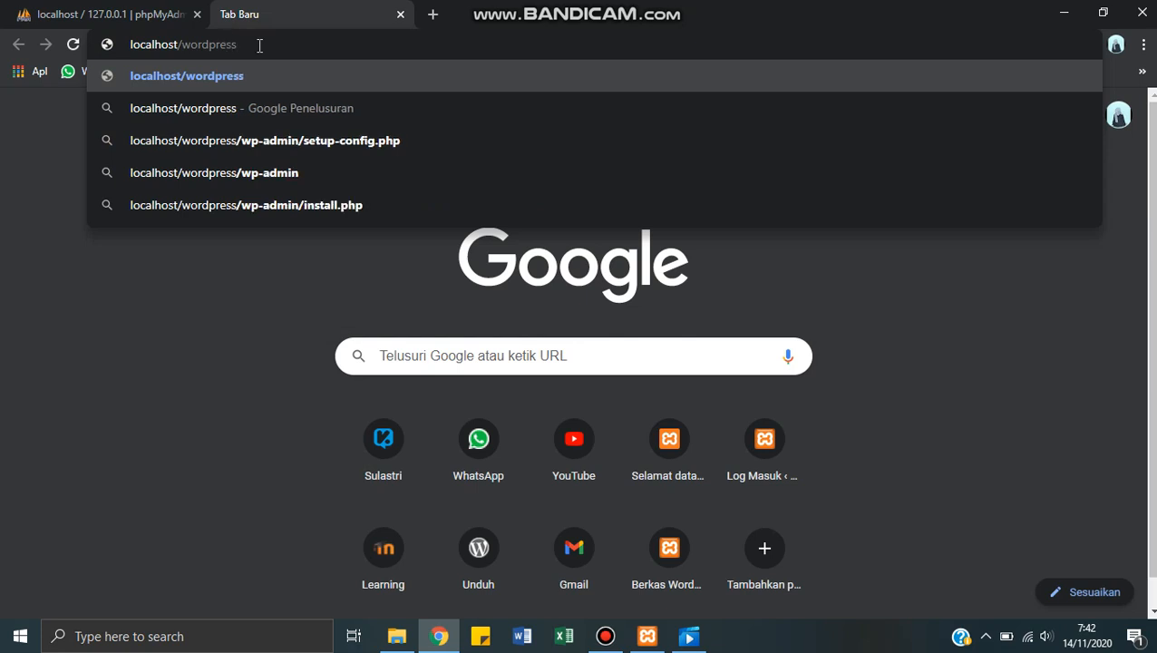
pyautogui.press('Return')
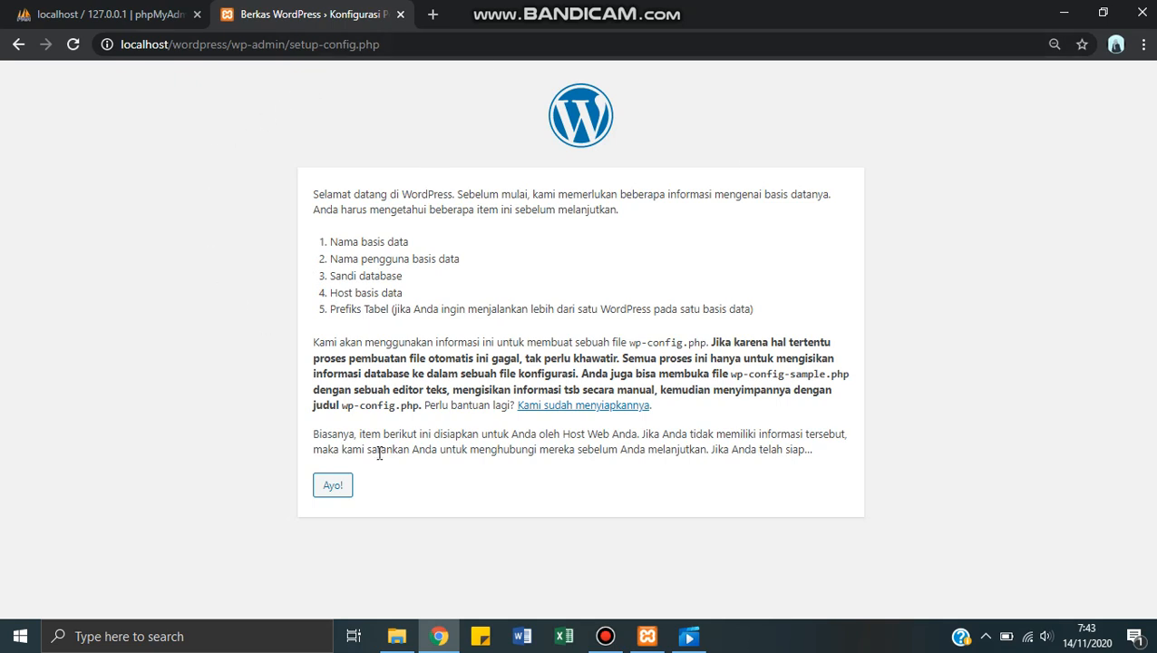
# Step: Continue to the database connection form and set the database username to user1
pyautogui.click(332, 486)
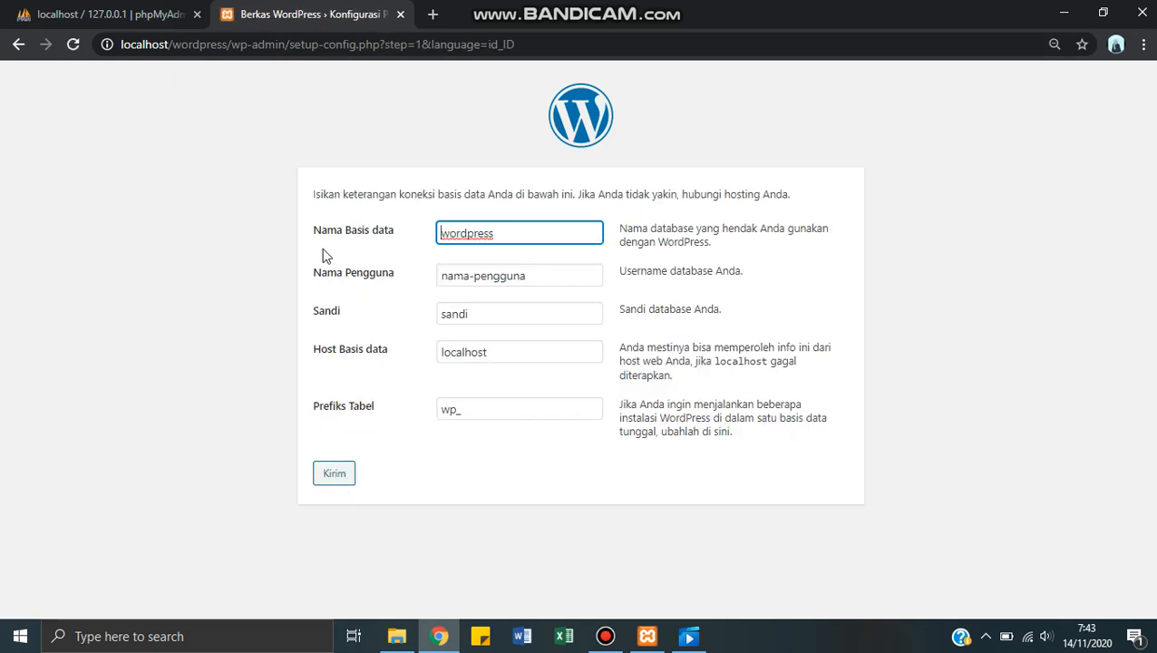
pyautogui.click(580, 235)
pyautogui.moveTo(543, 274); pyautogui.dragTo(400, 268)
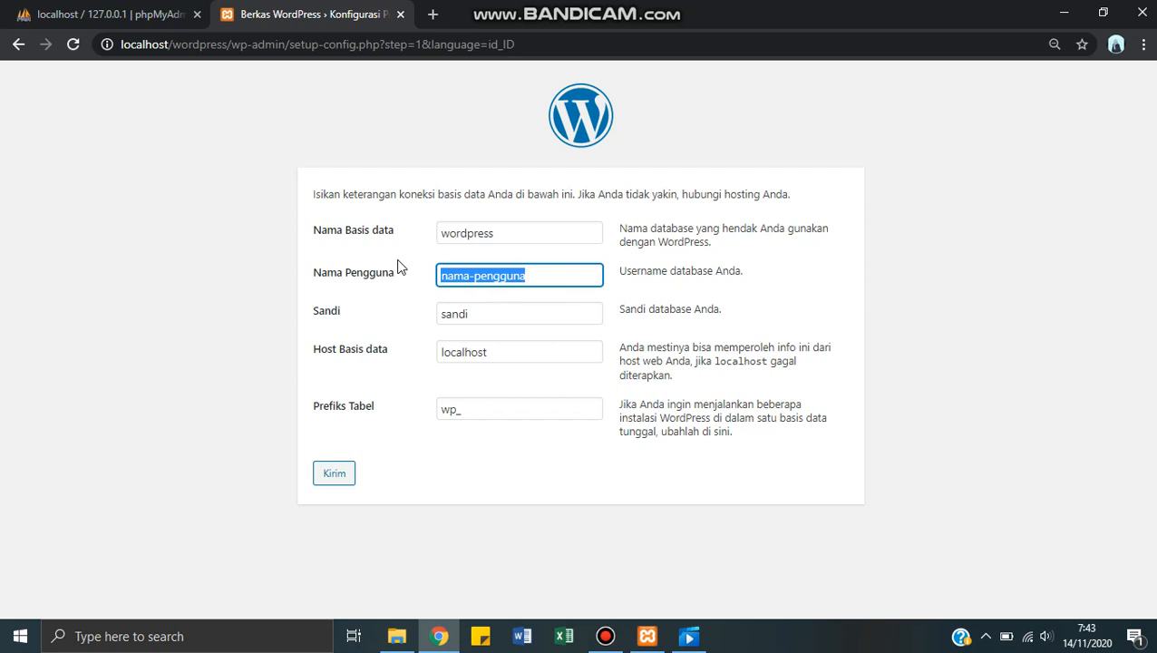
pyautogui.write('user1')
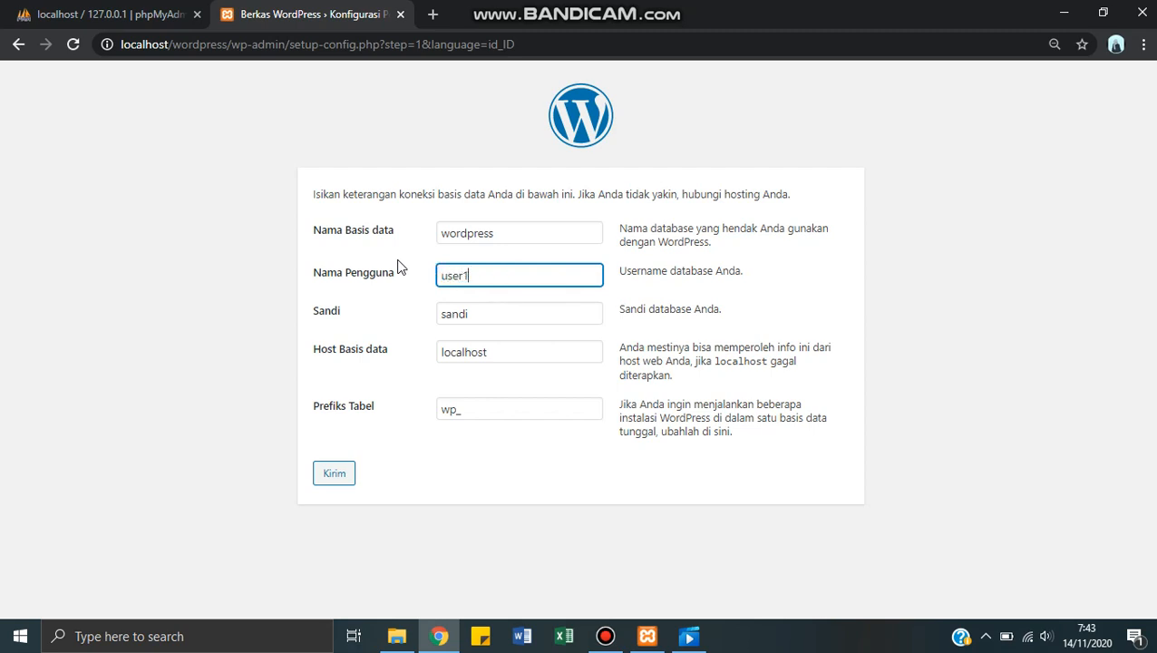
pyautogui.hotkey('ctrl', 'a')
# Step: Replace the placeholder database password with the account's password and submit the connection details
pyautogui.click(494, 317)
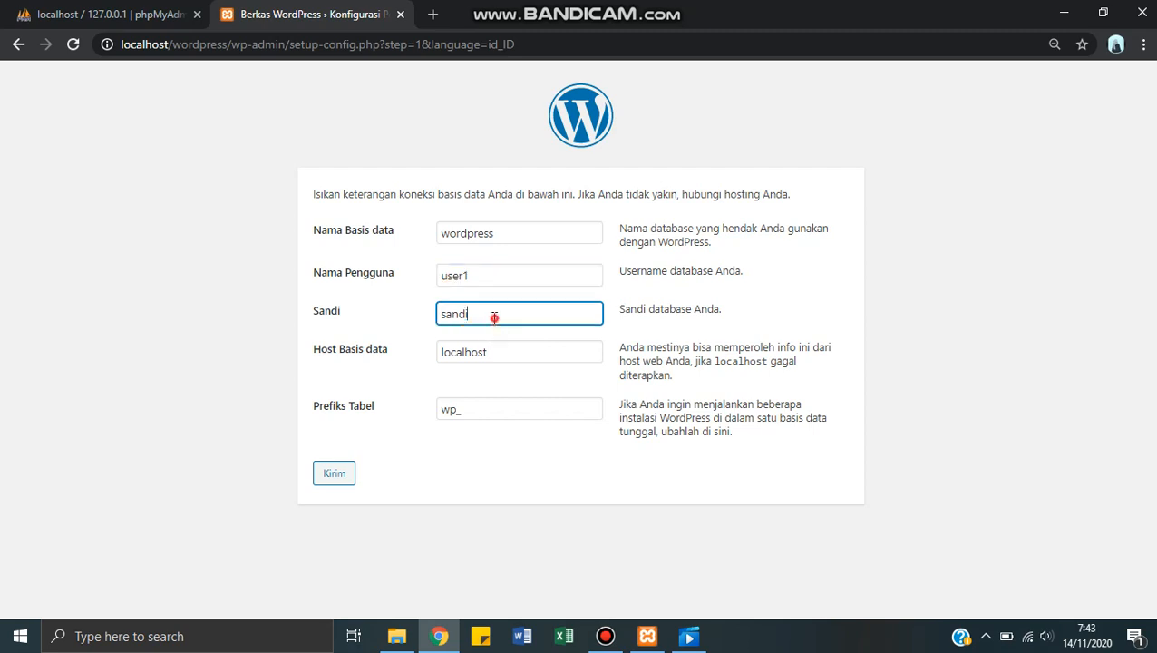
pyautogui.moveTo(494, 318); pyautogui.dragTo(381, 323)
pyautogui.write('admin1234')
pyautogui.click(331, 486)
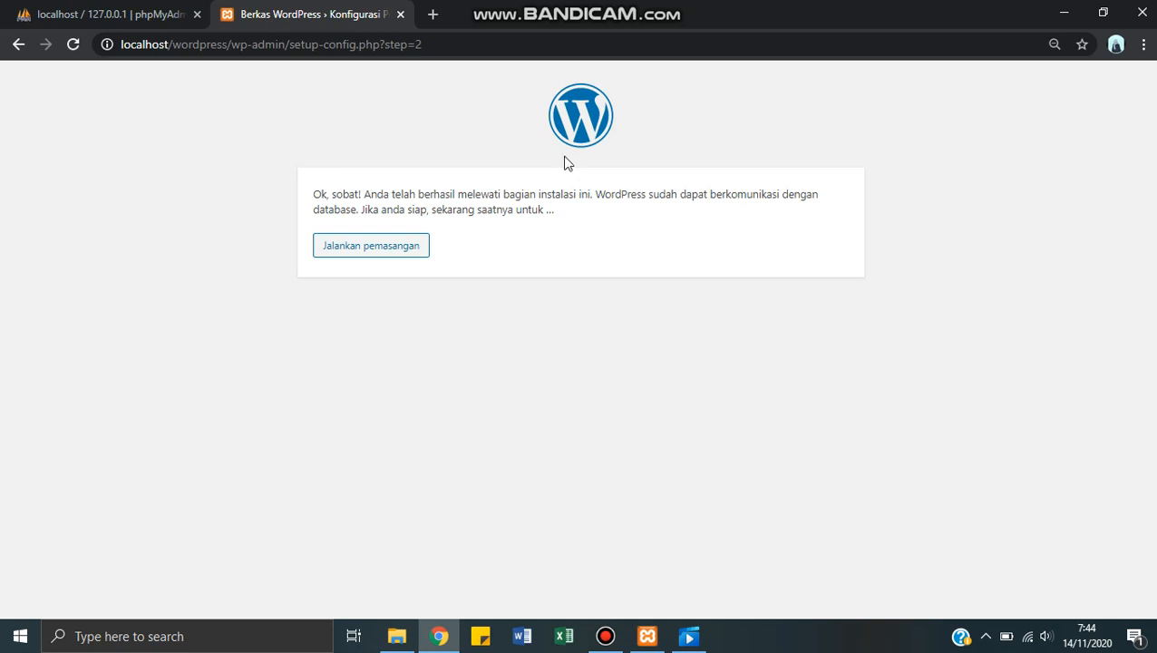
# Step: Start the WordPress installation and set the site title to Sulas Food and Bakery
pyautogui.click(358, 255)
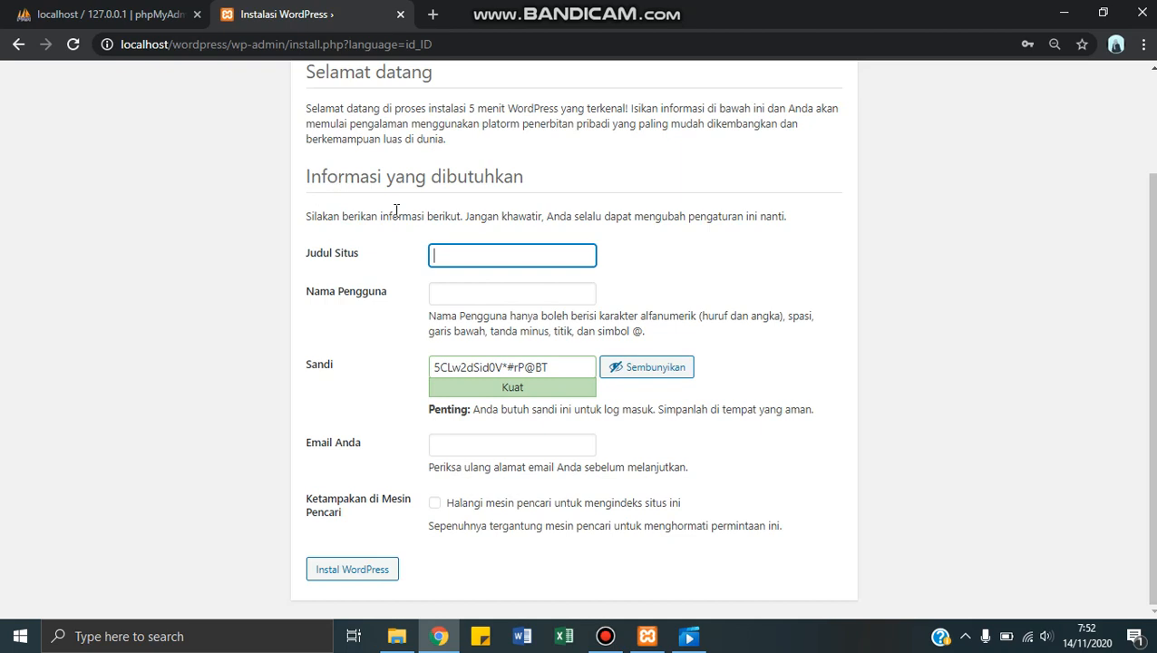
pyautogui.click(461, 252)
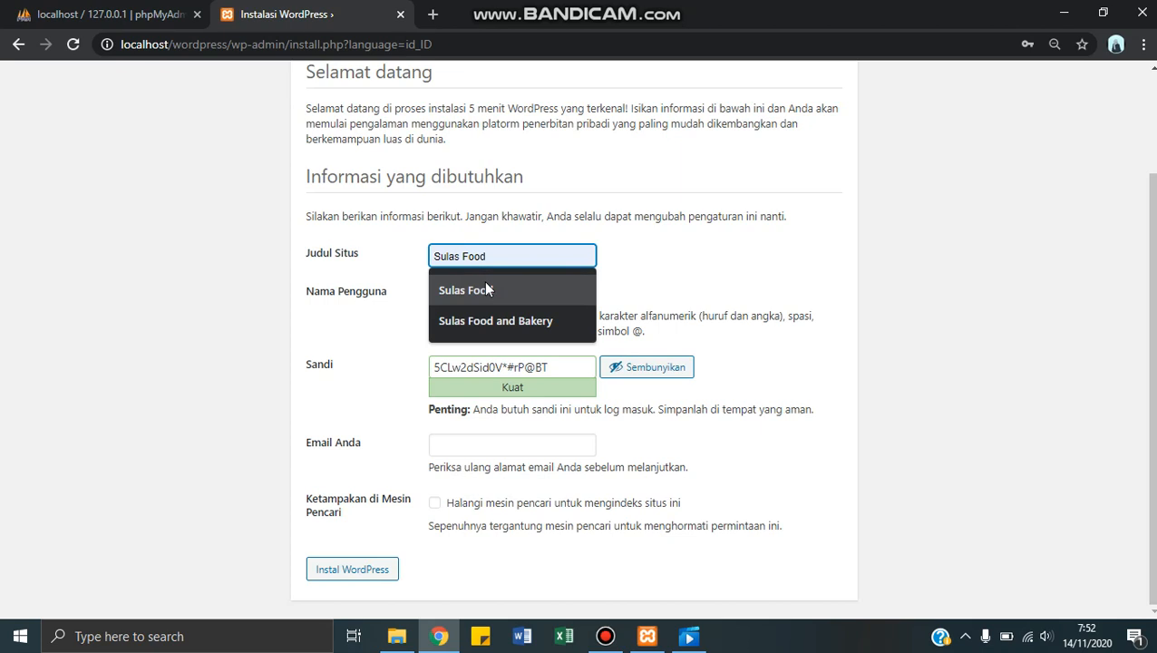
pyautogui.click(533, 322)
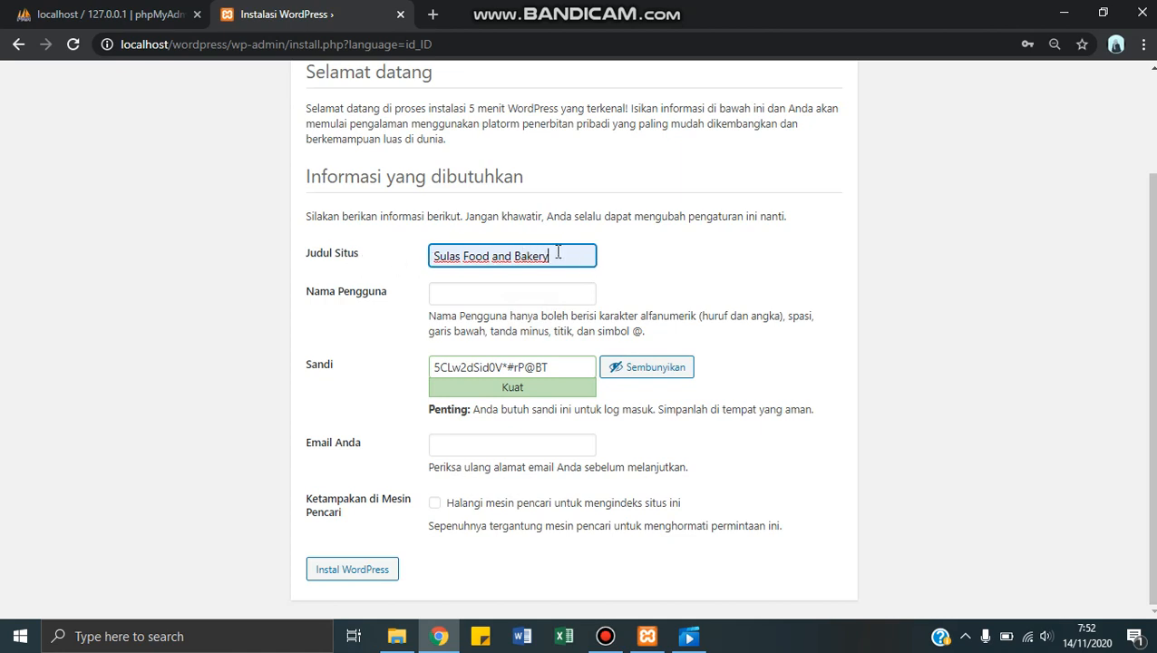
pyautogui.click(535, 293)
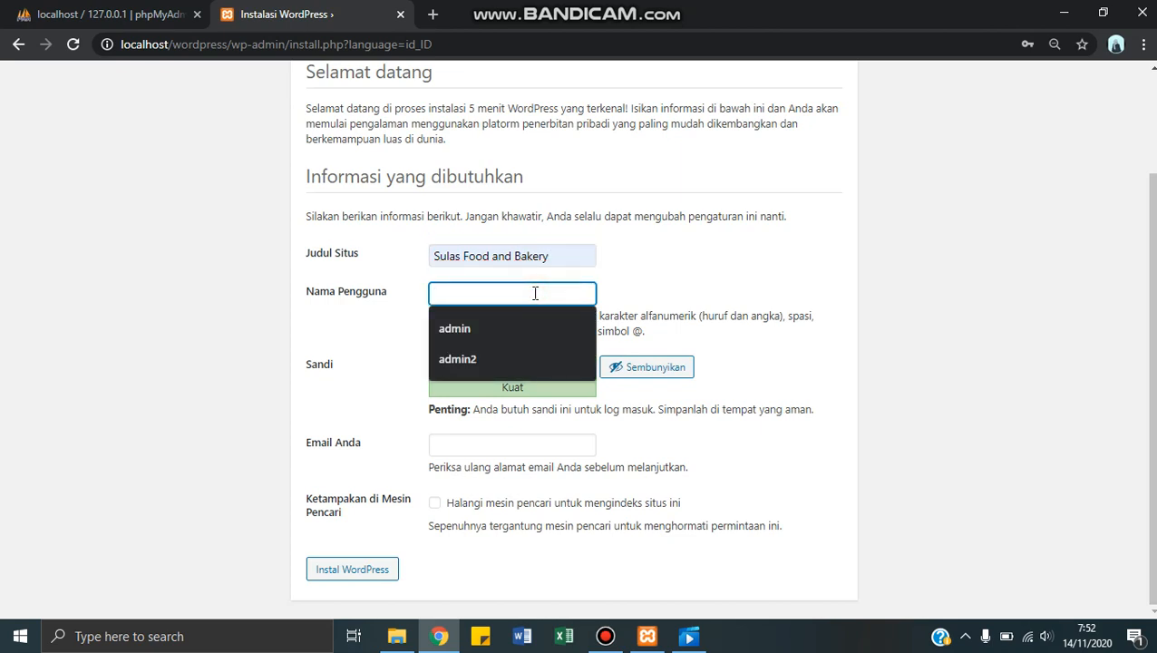
pyautogui.click(559, 257)
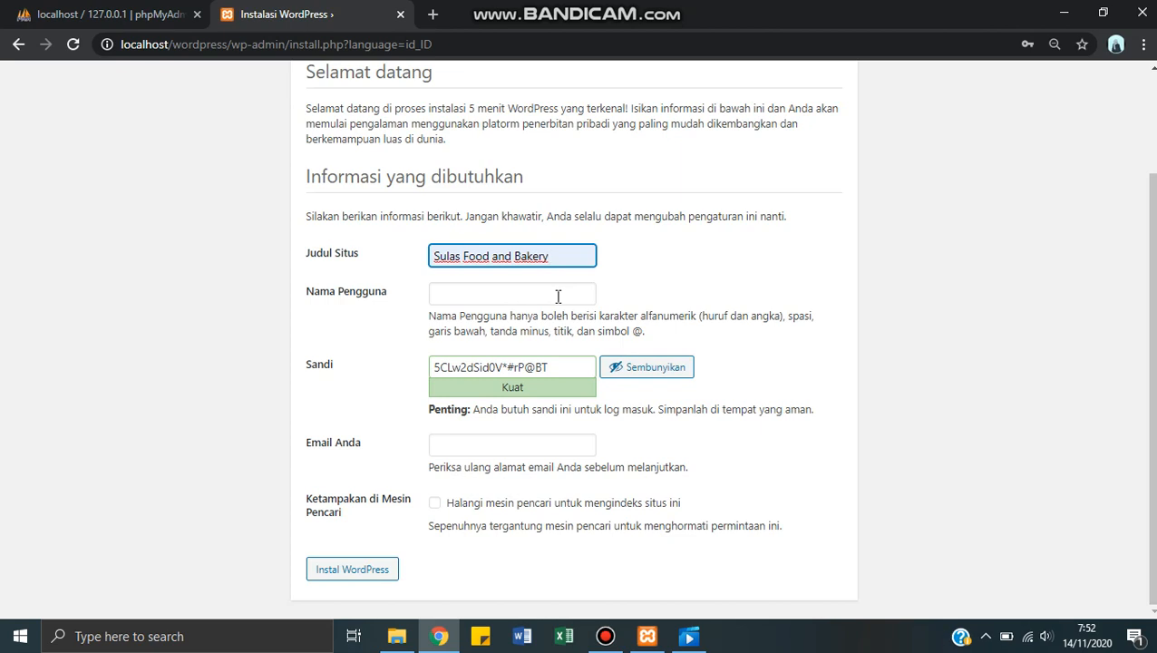
# Step: Set the site administrator's username to user1
pyautogui.click(557, 294)
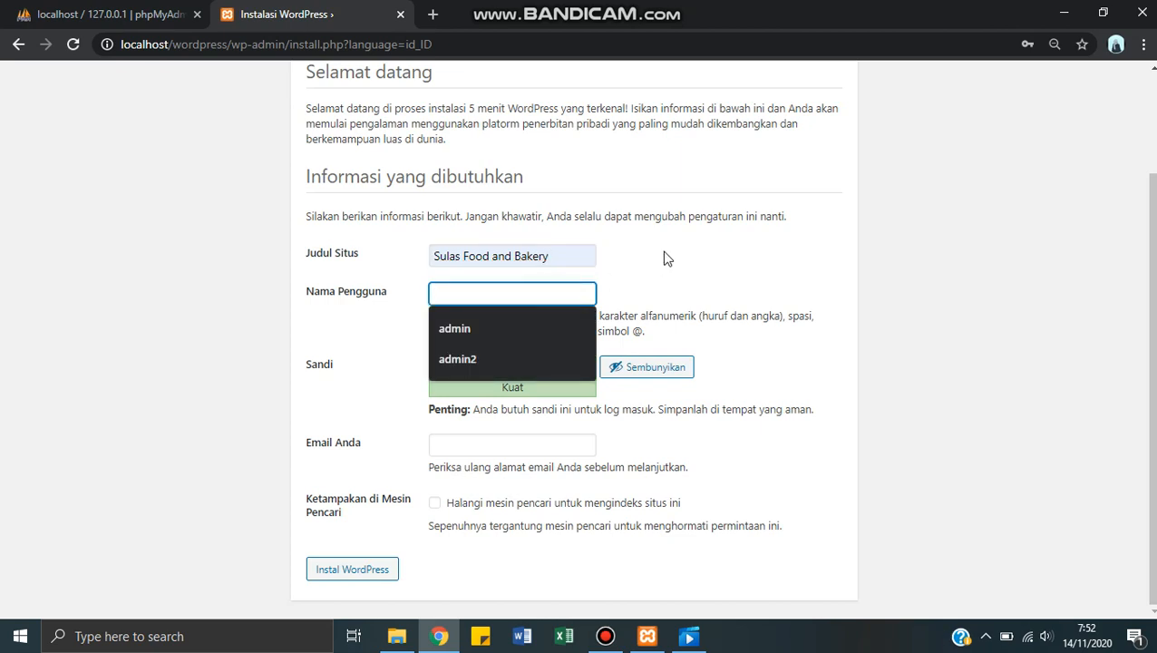
pyautogui.write('user')
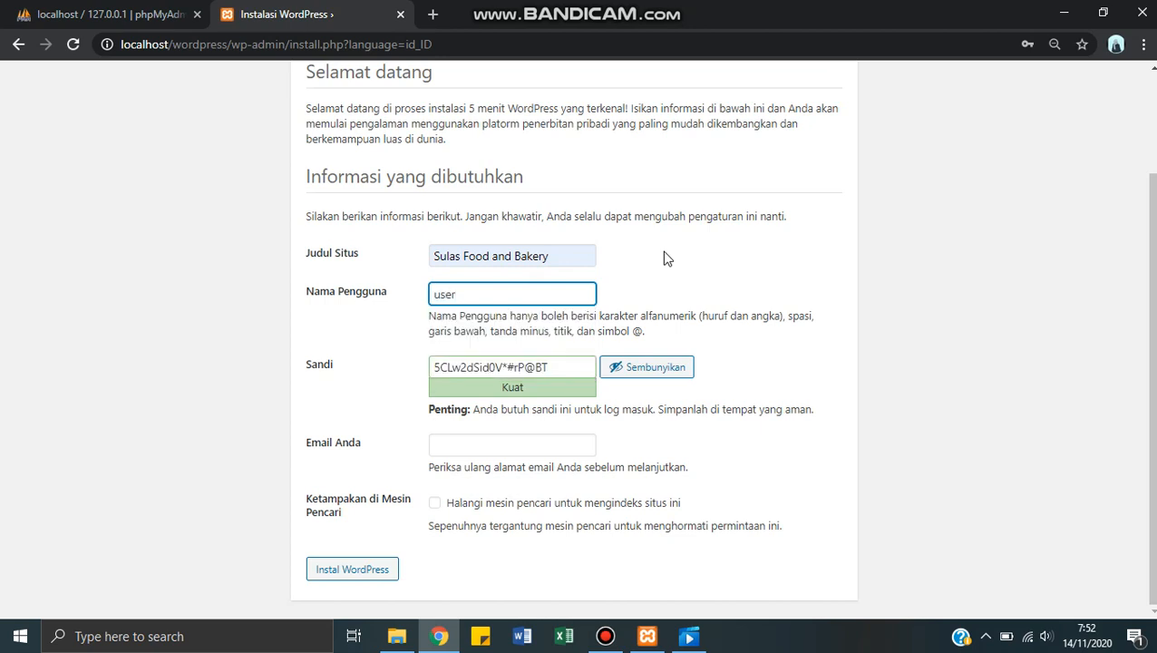
pyautogui.write('1')
# Step: Replace the generated administrator password with a custom one and confirm the use of a weak password
pyautogui.moveTo(557, 367); pyautogui.dragTo(399, 365)
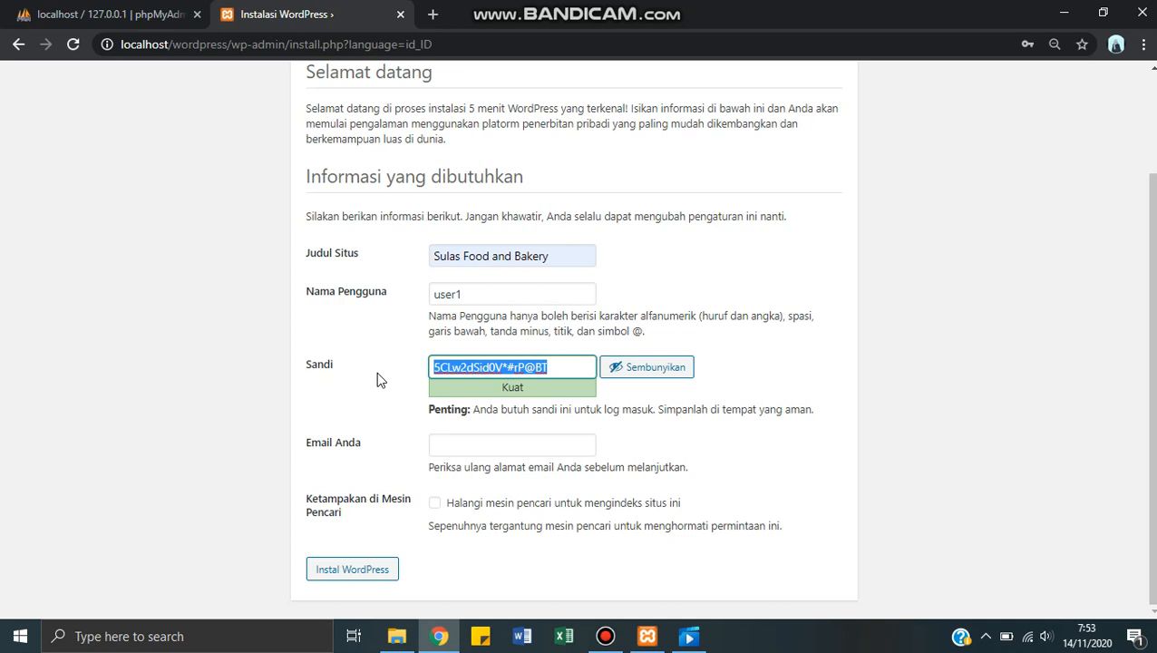
pyautogui.write('a')
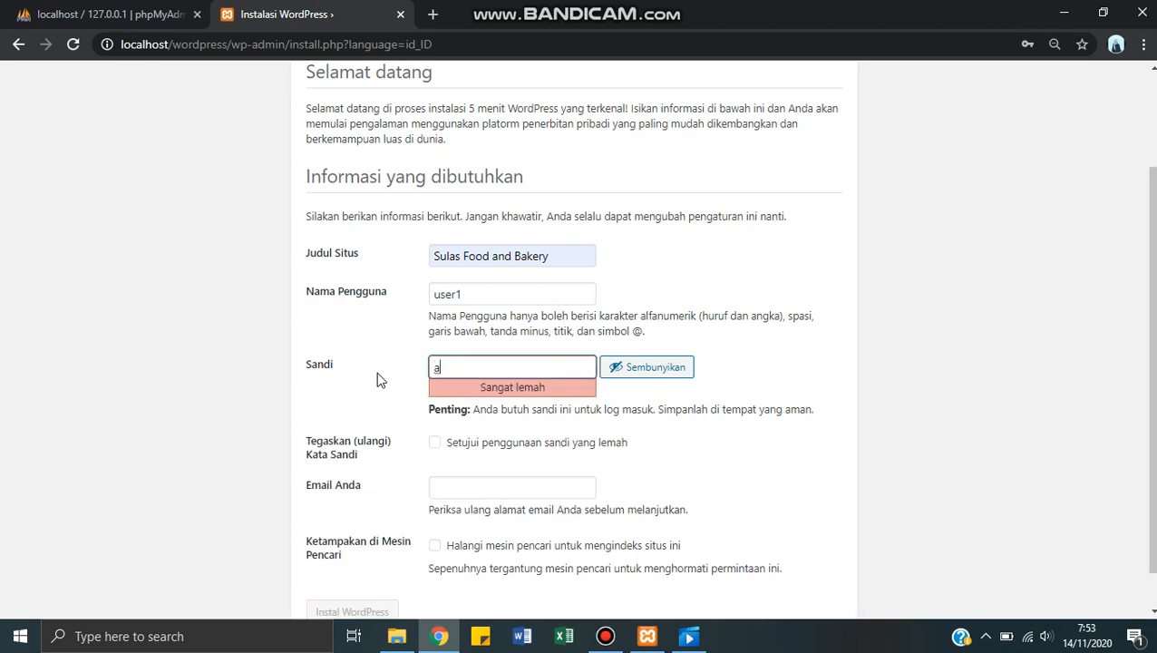
pyautogui.write('dmin1234')
pyautogui.click(435, 444)
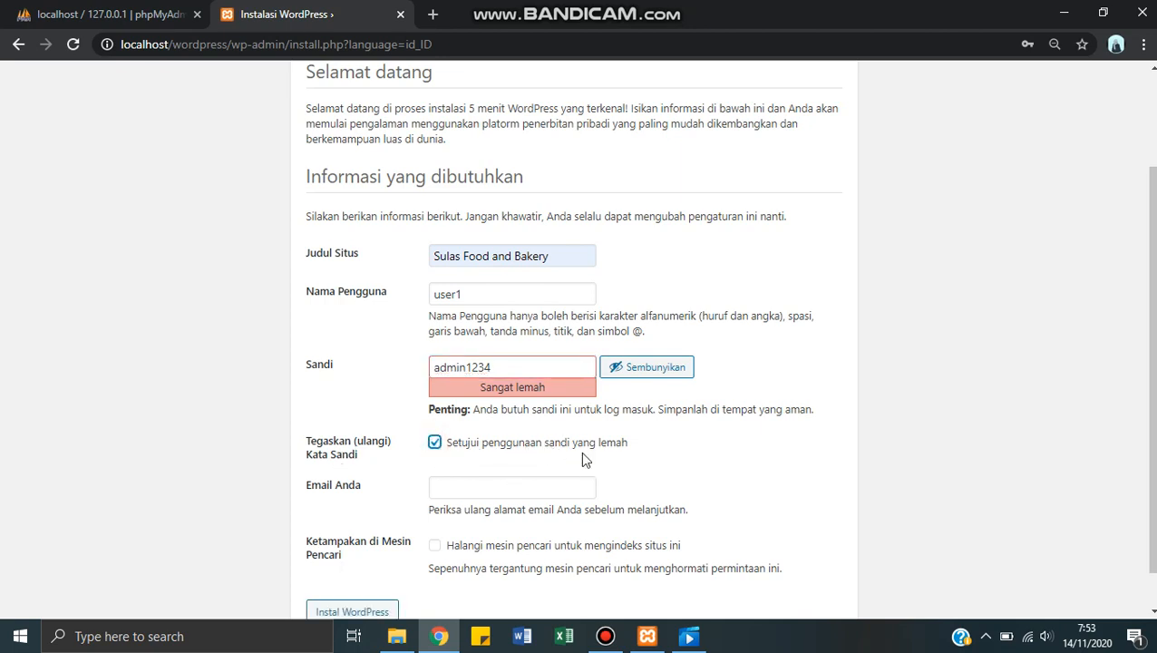
# Step: Fill in the administrator's email with the saved suggestion and install WordPress
pyautogui.scroll(-1, 583, 458)
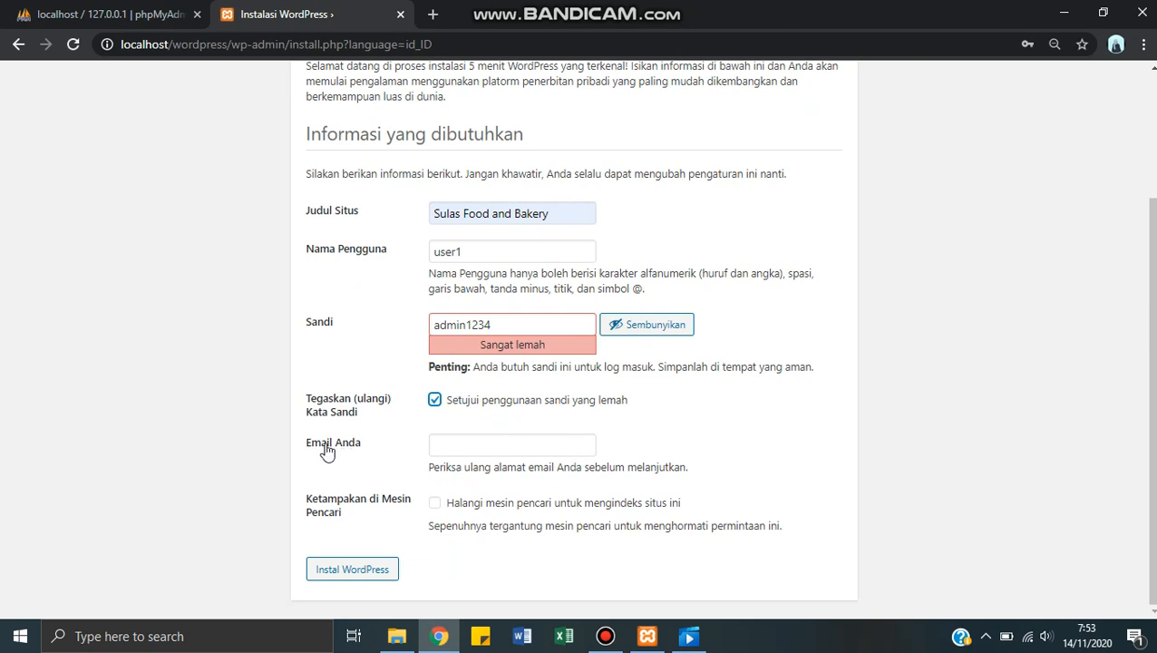
pyautogui.click(458, 446)
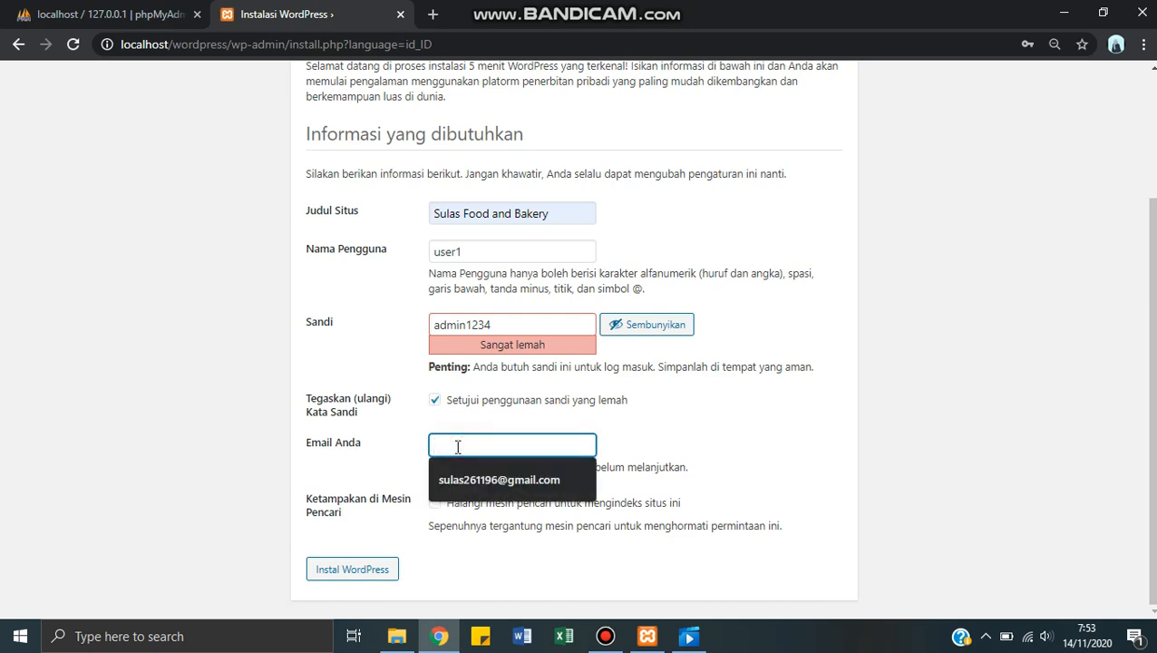
pyautogui.click(477, 479)
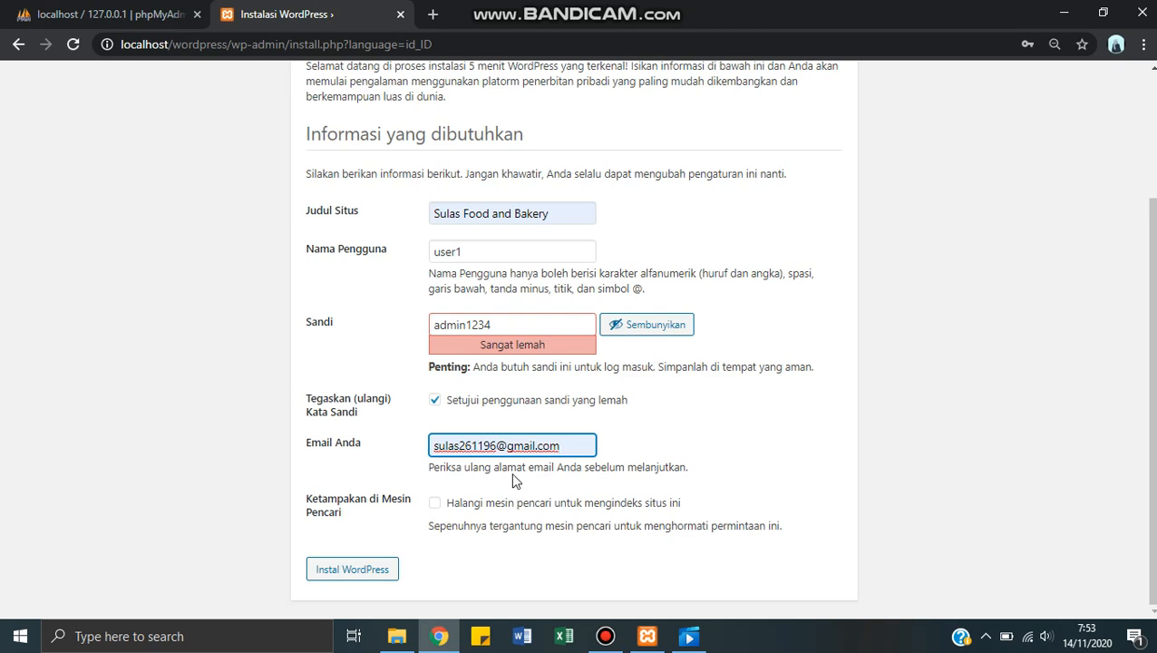
pyautogui.click(369, 578)
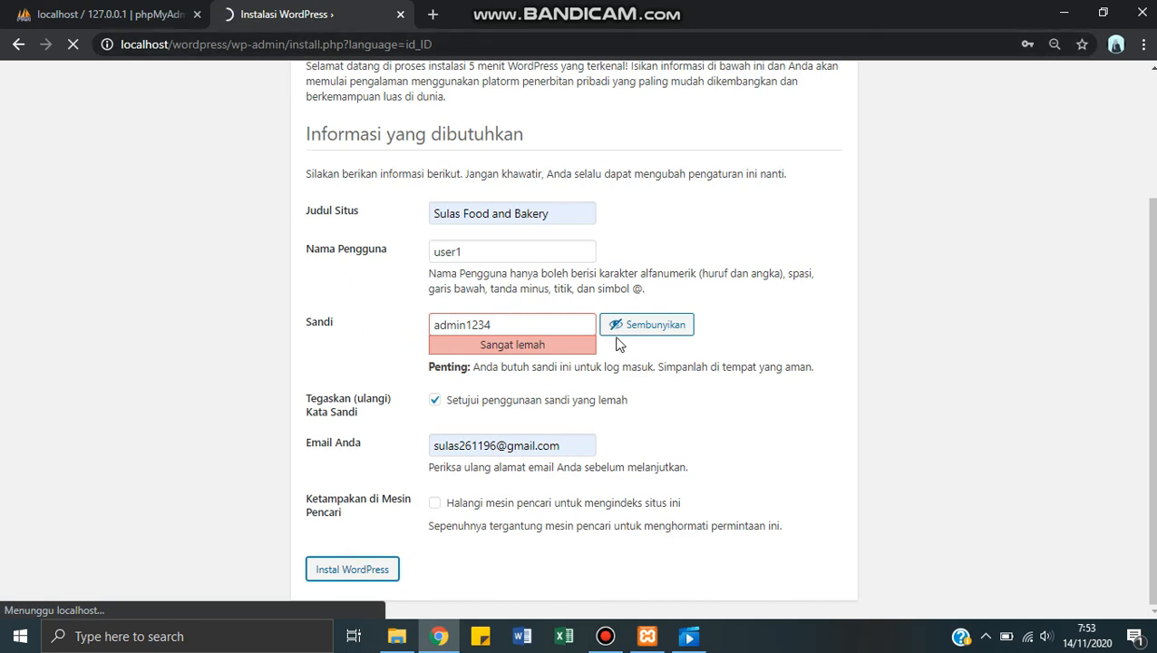
pyautogui.scroll(2, 357, 321)
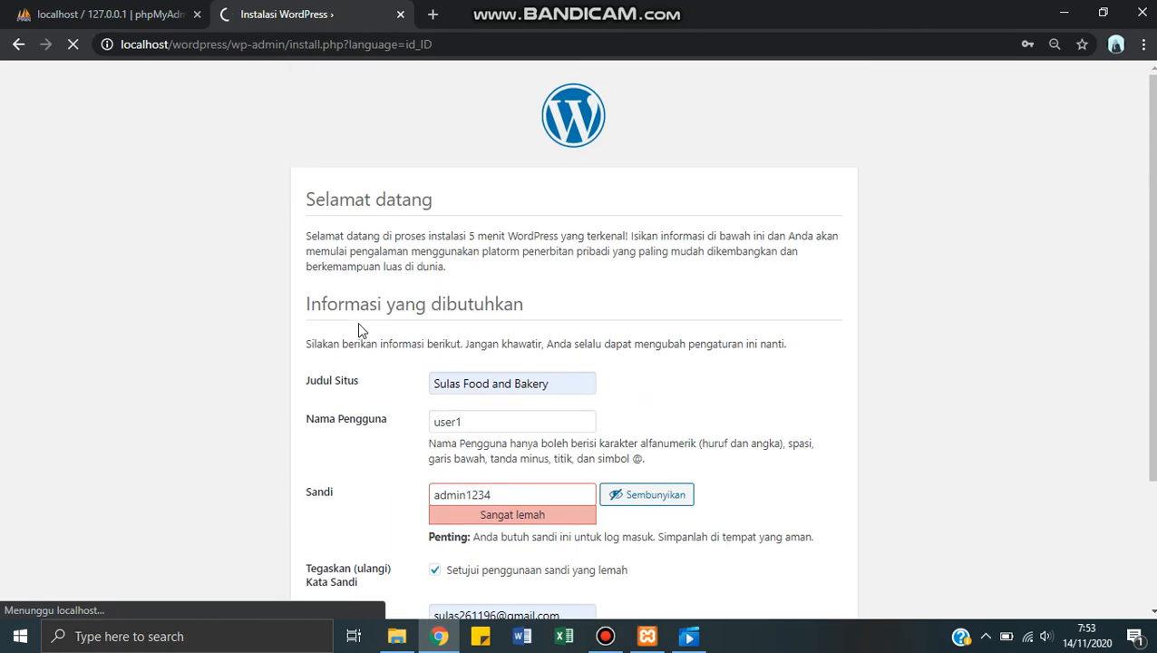
pyautogui.scroll(-2, 359, 328)
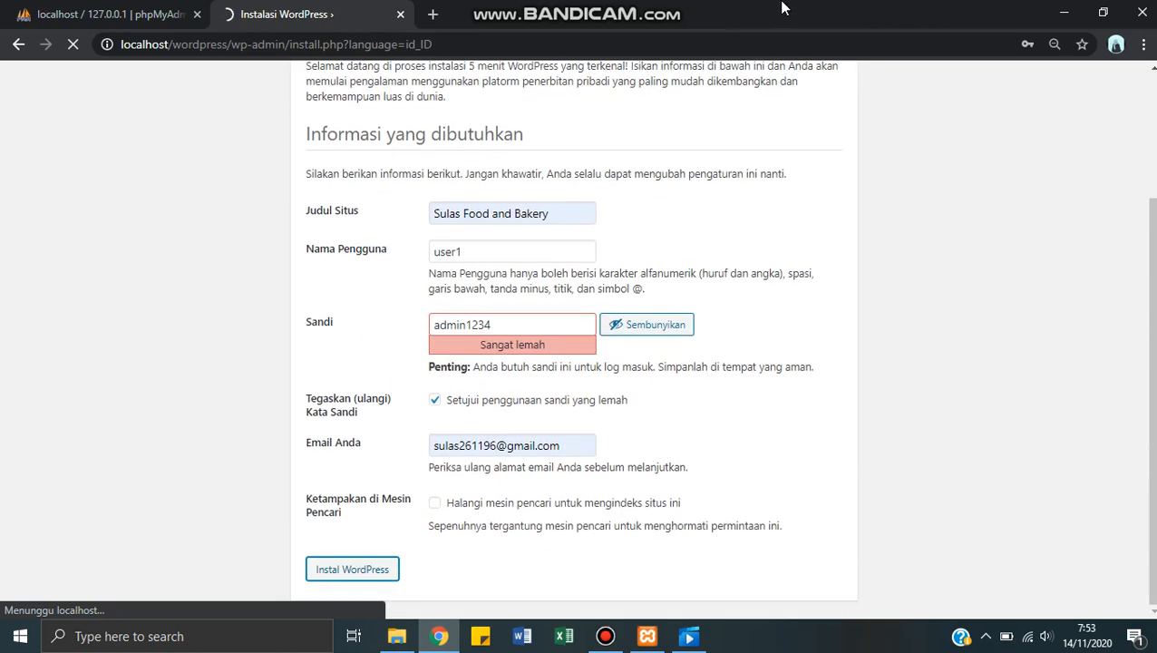
pyautogui.click(671, 4)
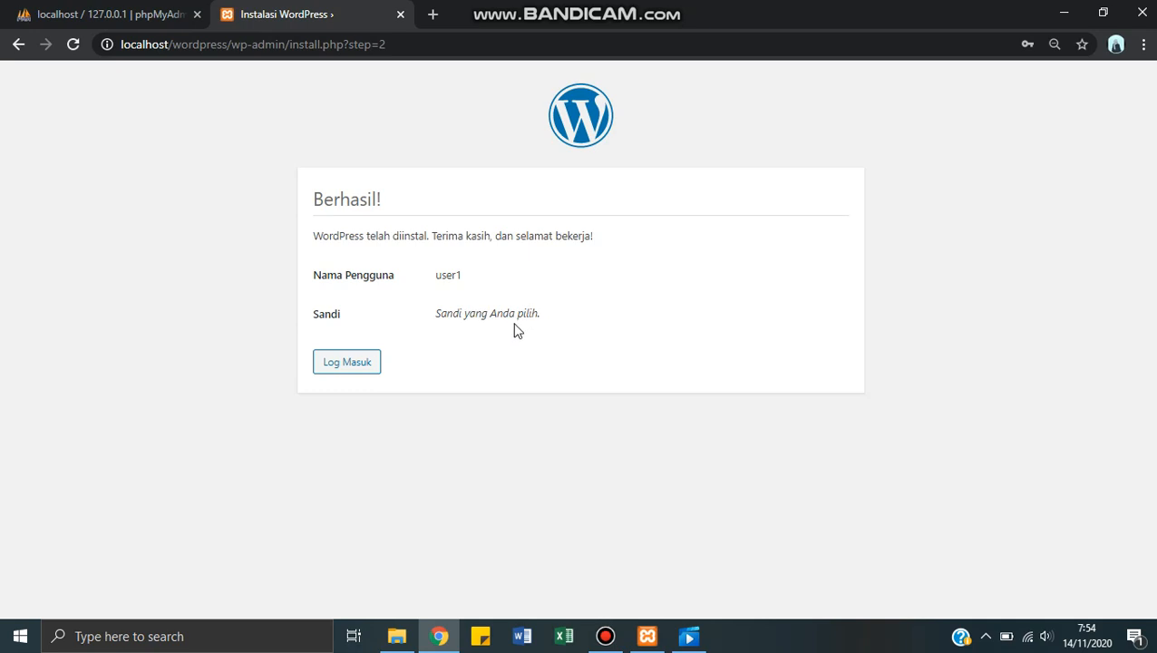
# Step: Open the WordPress login page and replace the prefilled email with the username user1
pyautogui.click(350, 364)
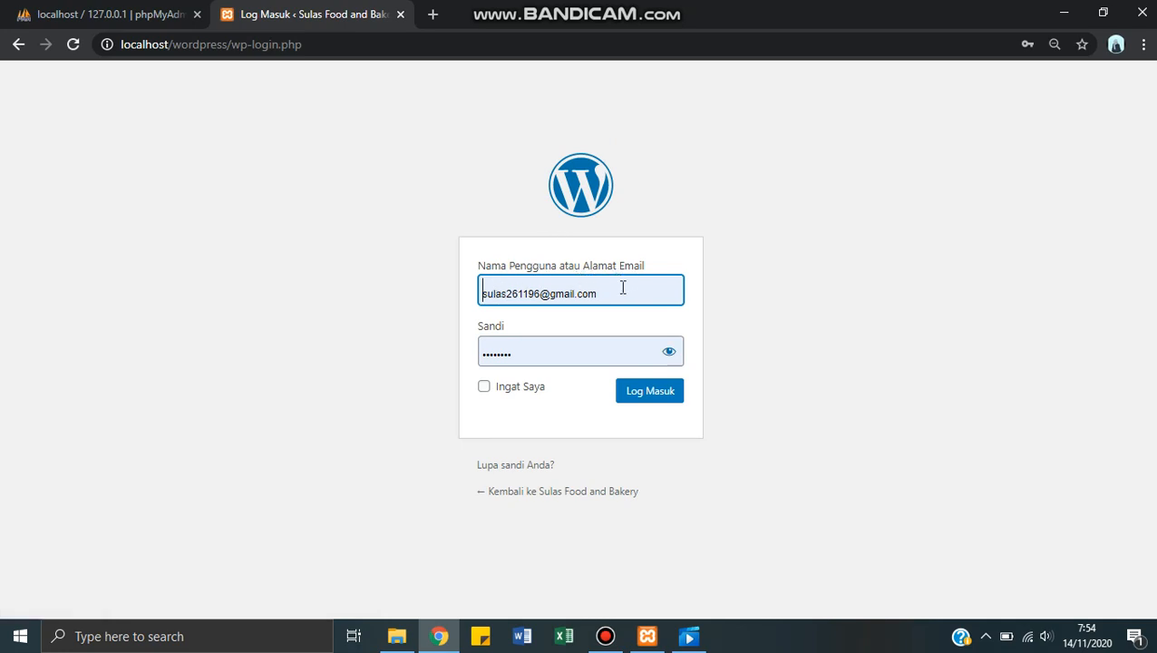
pyautogui.moveTo(615, 292); pyautogui.dragTo(410, 297)
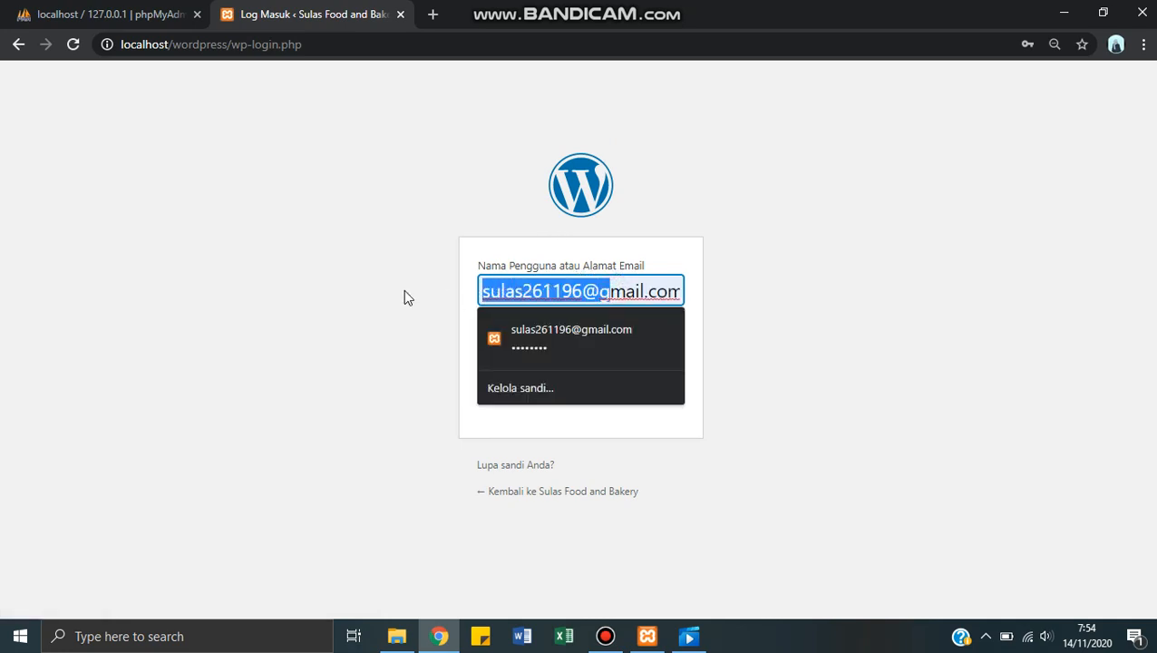
pyautogui.press('Delete')
pyautogui.press('Delete')
pyautogui.press('Delete')
pyautogui.press('Delete')
pyautogui.press('Delete')
pyautogui.press('Delete')
pyautogui.press('Delete')
pyautogui.press('Delete')
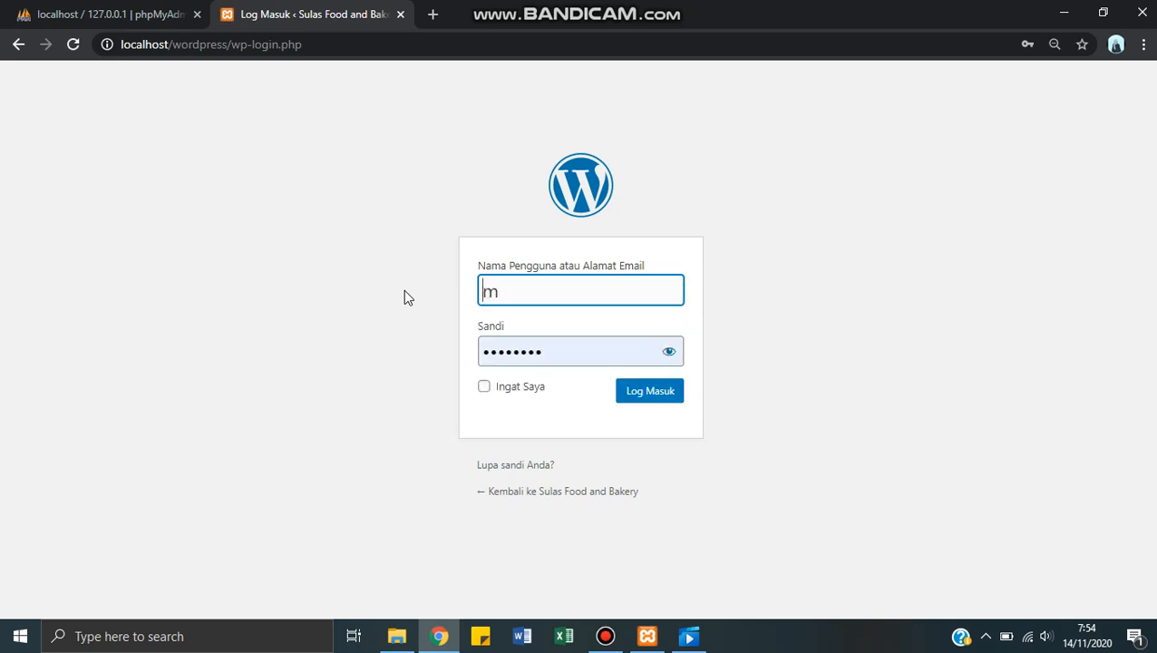
pyautogui.press('Delete')
pyautogui.write('user1')
# Step: Enter the account password and log in to the WordPress dashboard
pyautogui.click(592, 351)
pyautogui.press('Tab')
pyautogui.write('user1')
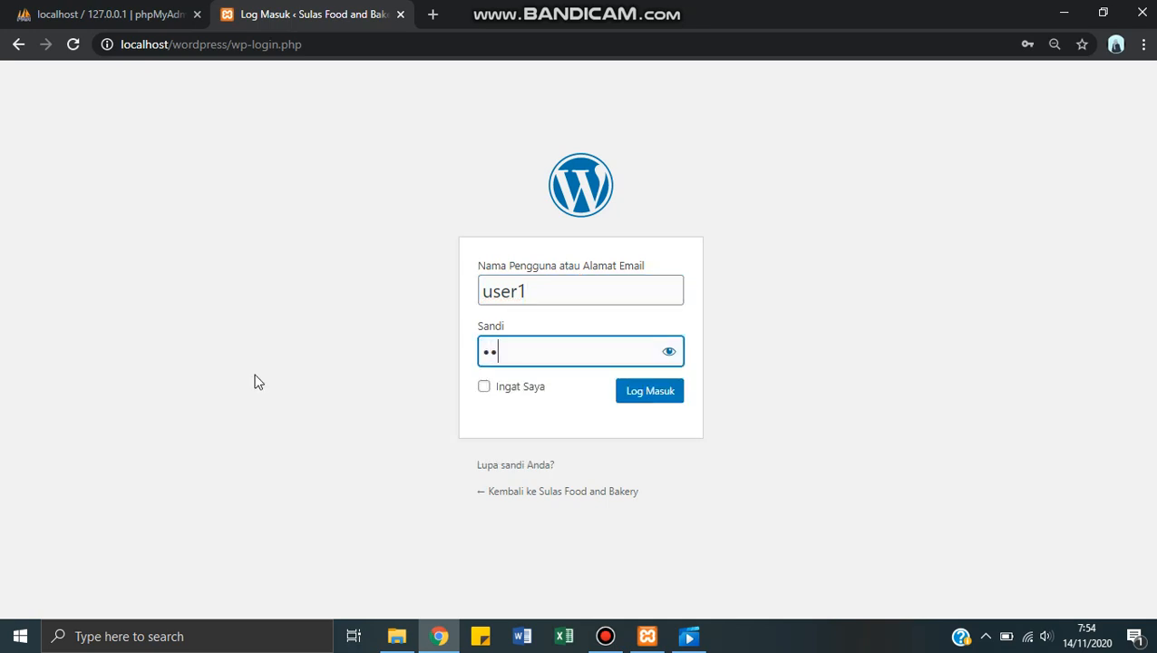
pyautogui.write('1234')
pyautogui.click(639, 403)
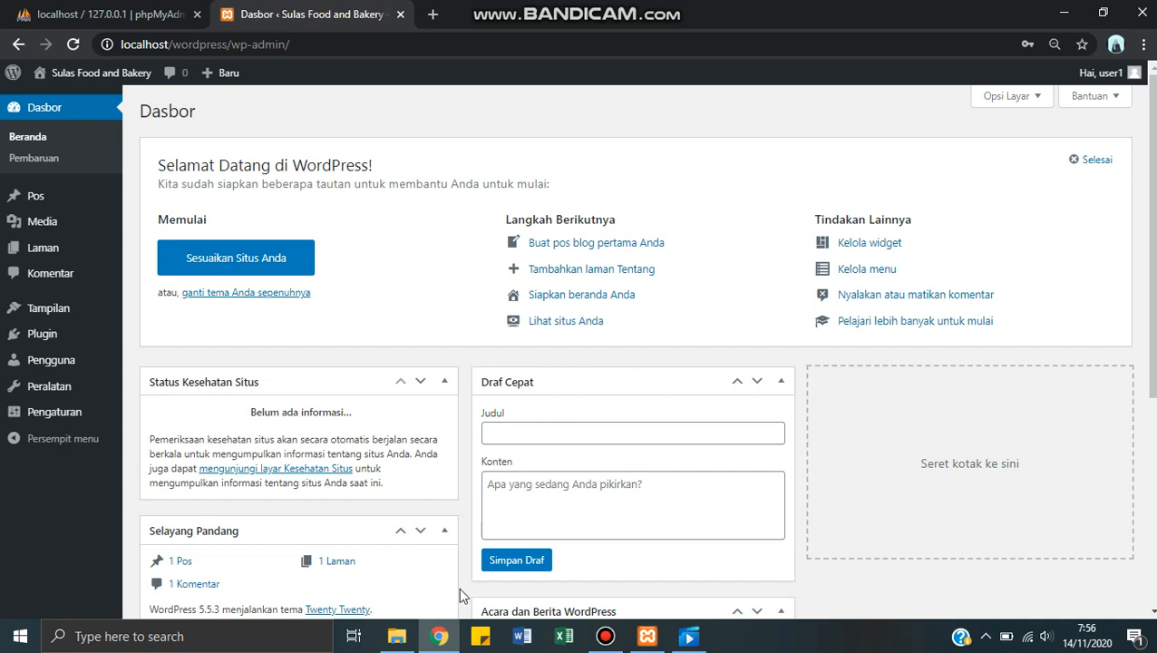
pyautogui.moveTo(64, 313)
pyautogui.moveTo(54, 209)
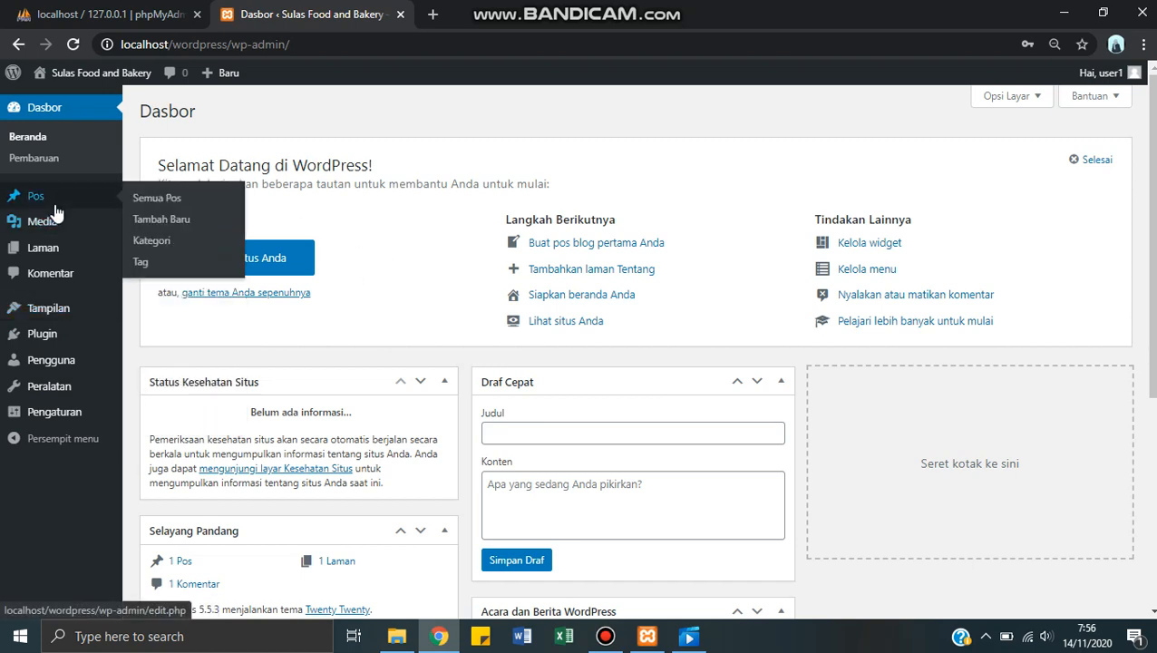
pyautogui.moveTo(73, 255)
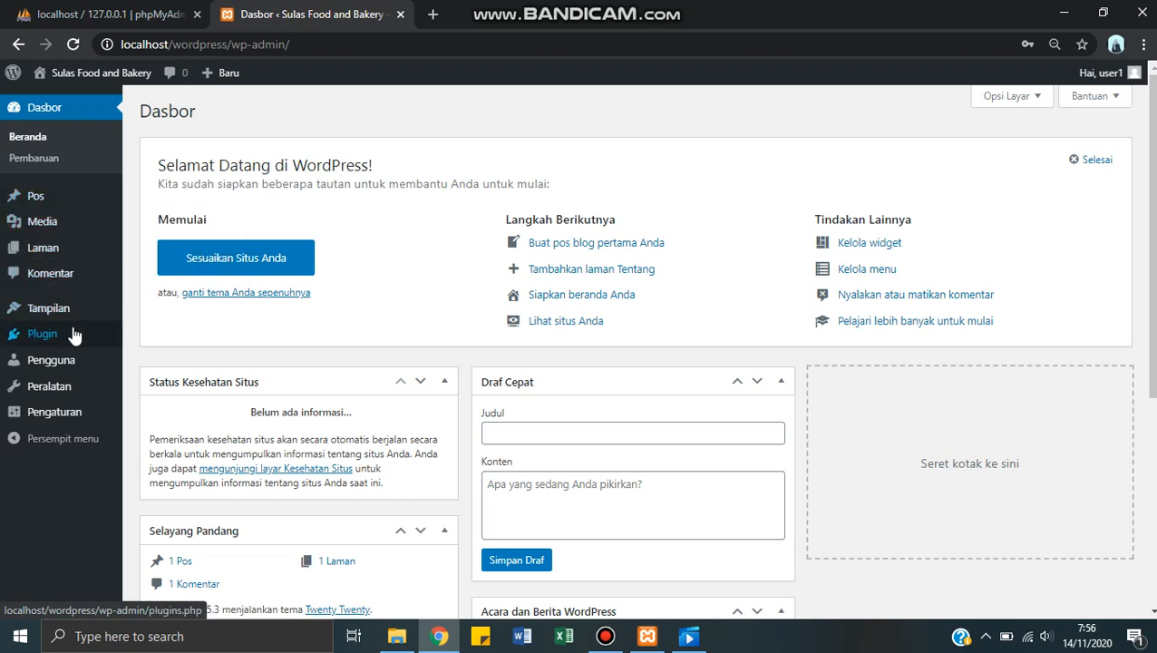
pyautogui.moveTo(73, 364)
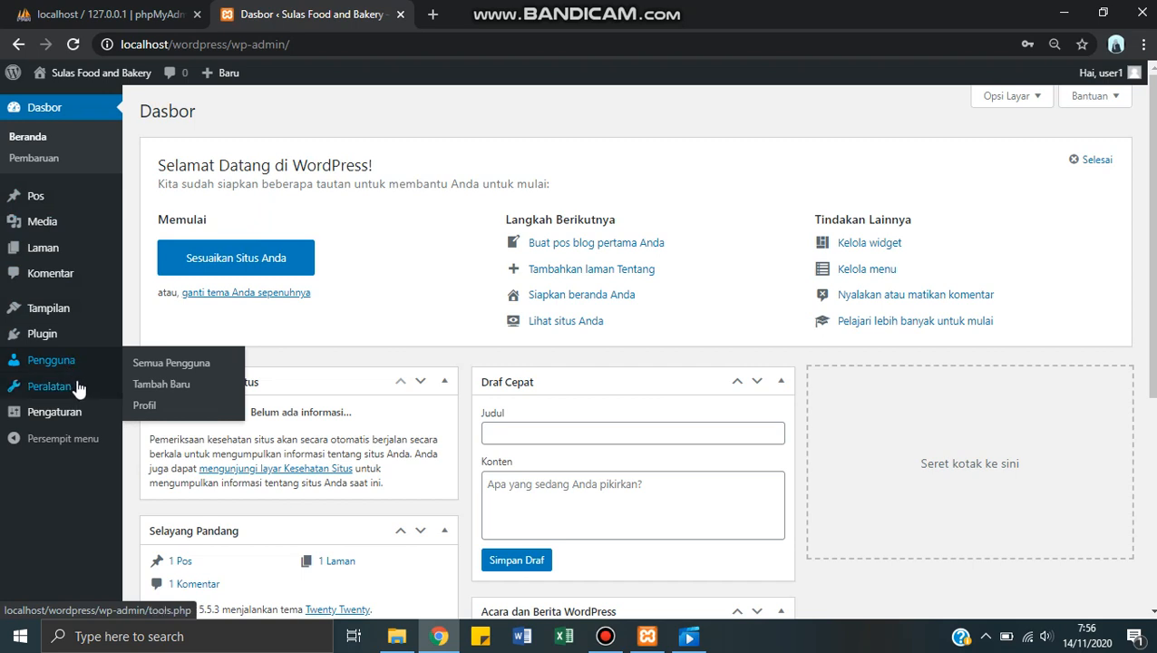
pyautogui.moveTo(65, 335)
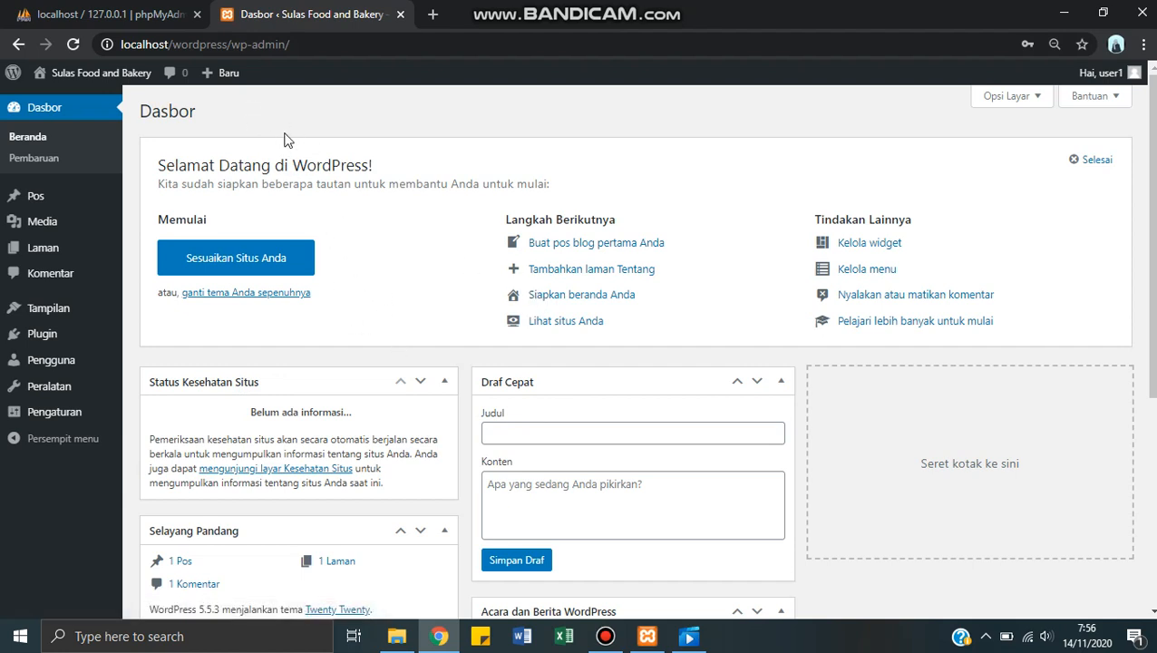
# Step: Open the Sulas Food and Bakery site's front page in a new tab and switch to it
pyautogui.moveTo(107, 76)
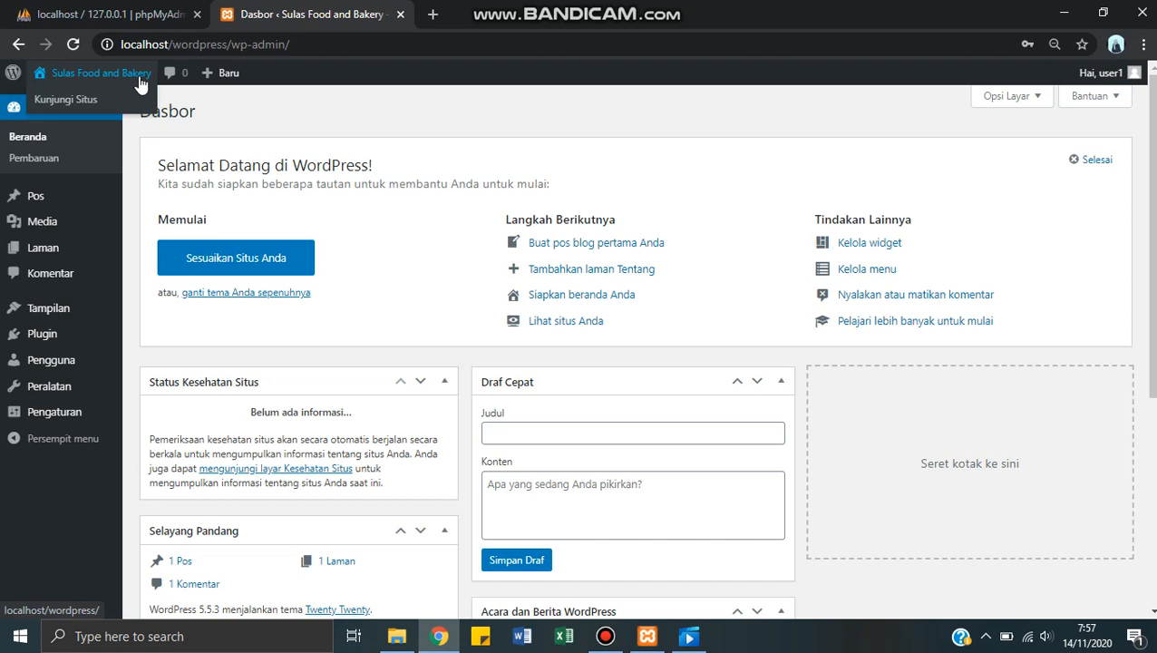
pyautogui.rightClick(86, 105)
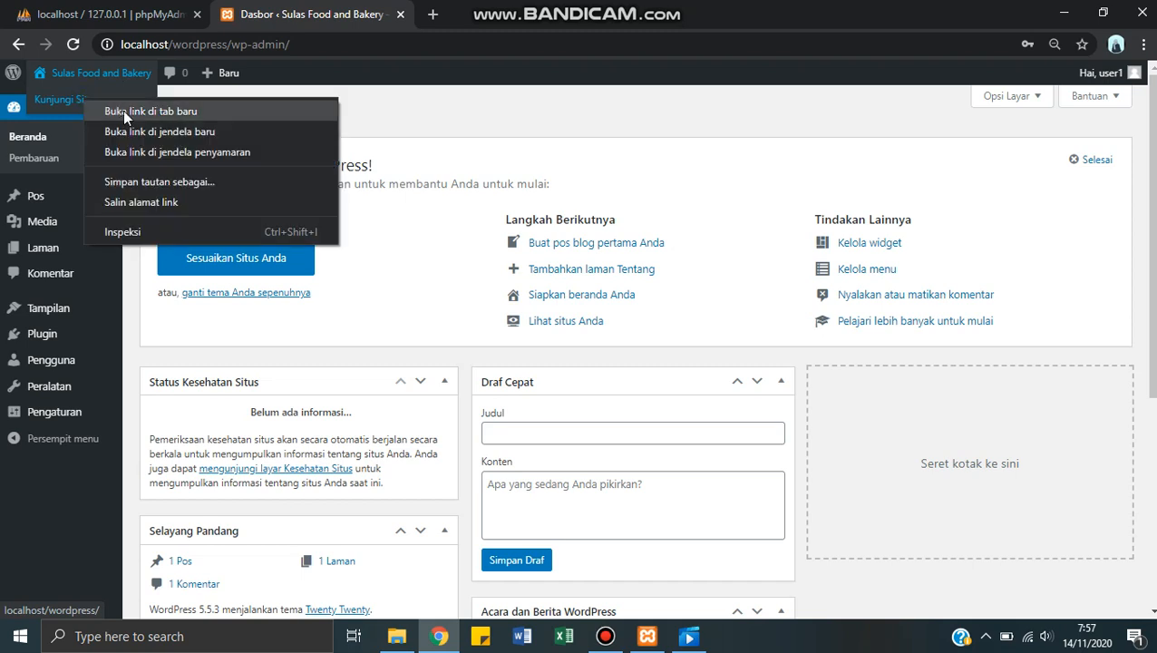
pyautogui.click(123, 111)
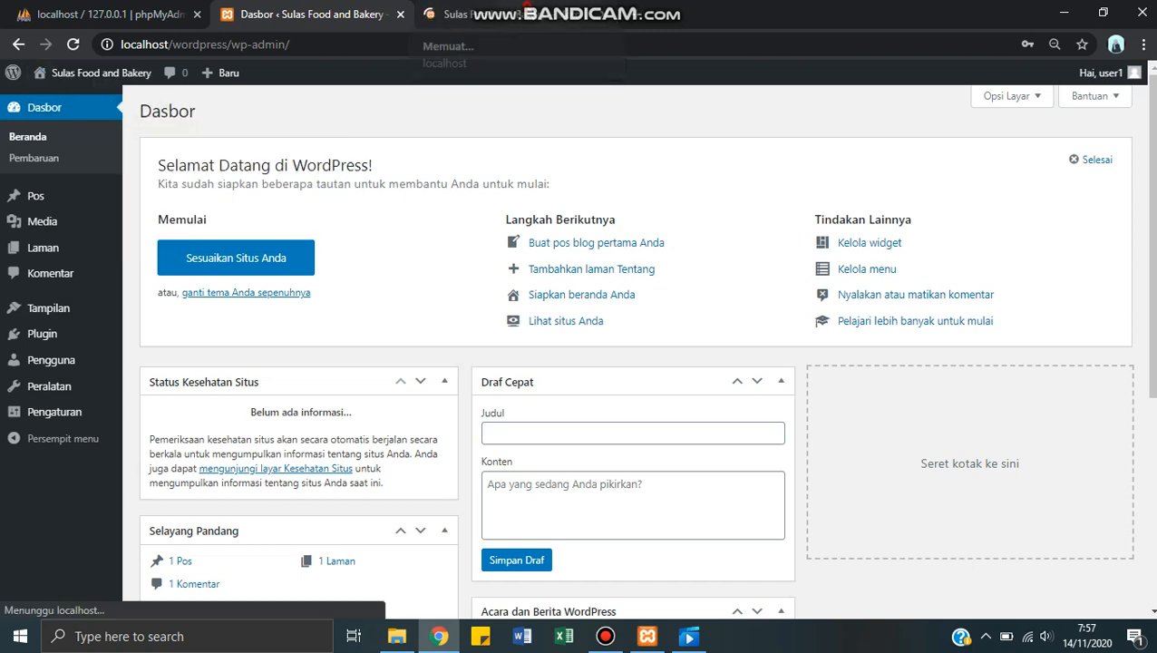
pyautogui.click(566, 18)
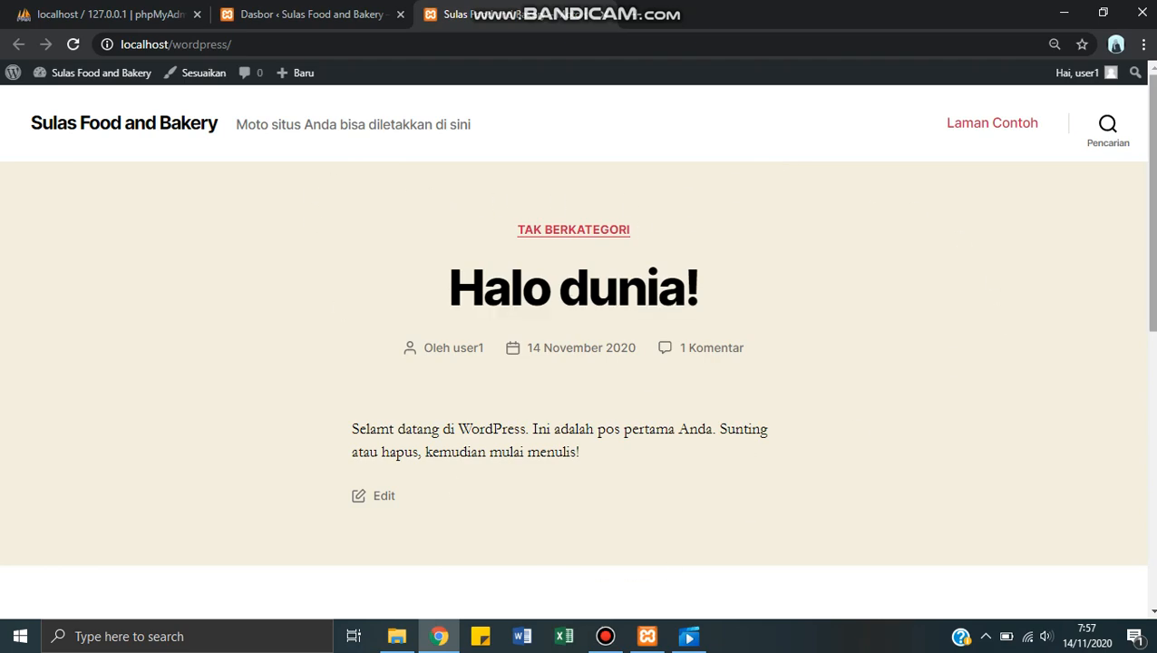
# Step: Look over the site's front page and compare it with the WordPress admin dashboard
pyautogui.moveTo(1152, 226)
pyautogui.mouseDown()
pyautogui.moveTo(1153, 501)
pyautogui.moveTo(1153, 228)
pyautogui.mouseUp()
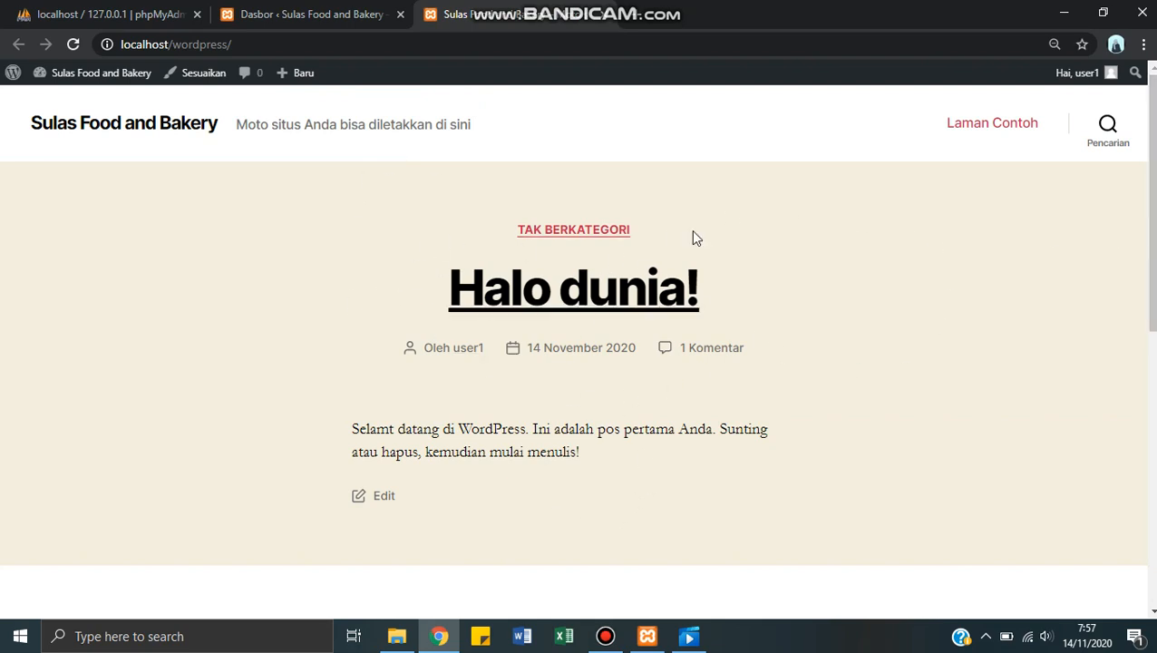
pyautogui.moveTo(1149, 297)
pyautogui.mouseDown()
pyautogui.moveTo(1153, 594)
pyautogui.moveTo(1152, 299)
pyautogui.mouseUp()
pyautogui.click(299, 14)
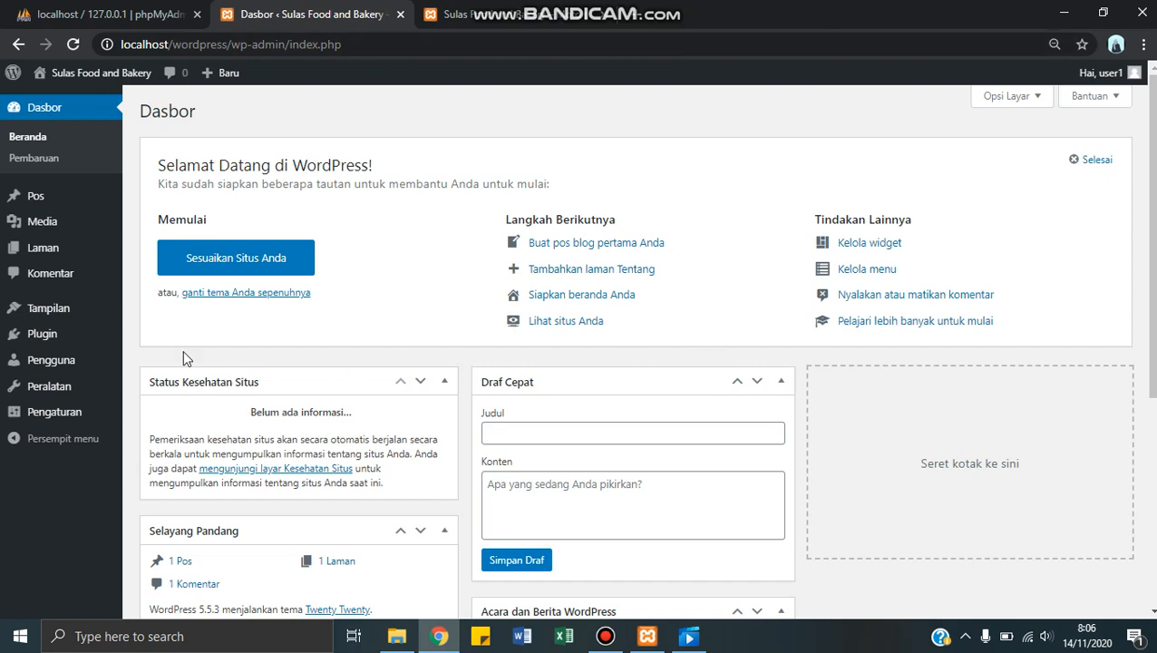
pyautogui.moveTo(33, 343)
pyautogui.click(471, 14)
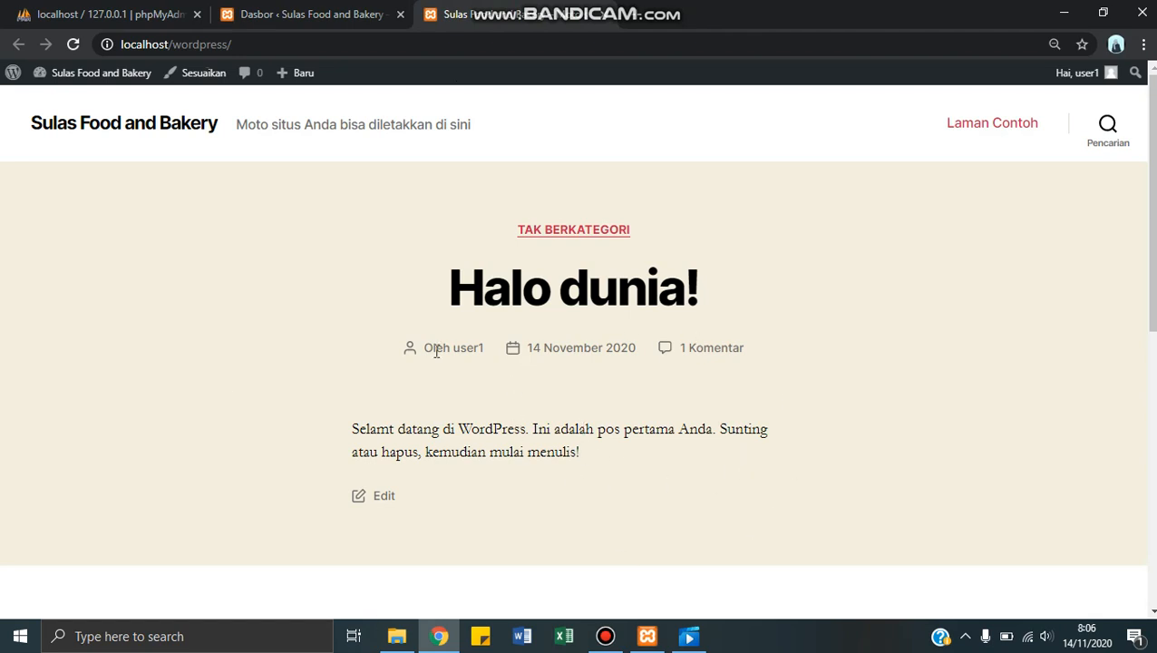
# Step: Return to the dashboard, open the page for adding new plugins and search for woocommerce
pyautogui.click(324, 9)
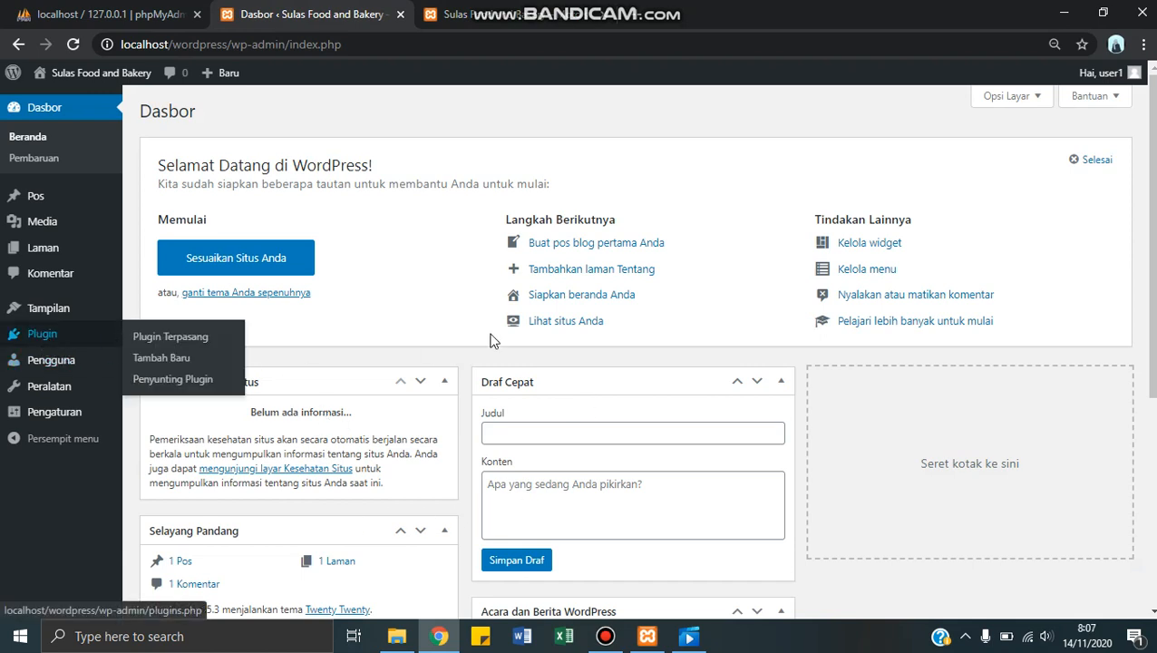
pyautogui.moveTo(74, 342)
pyautogui.click(171, 367)
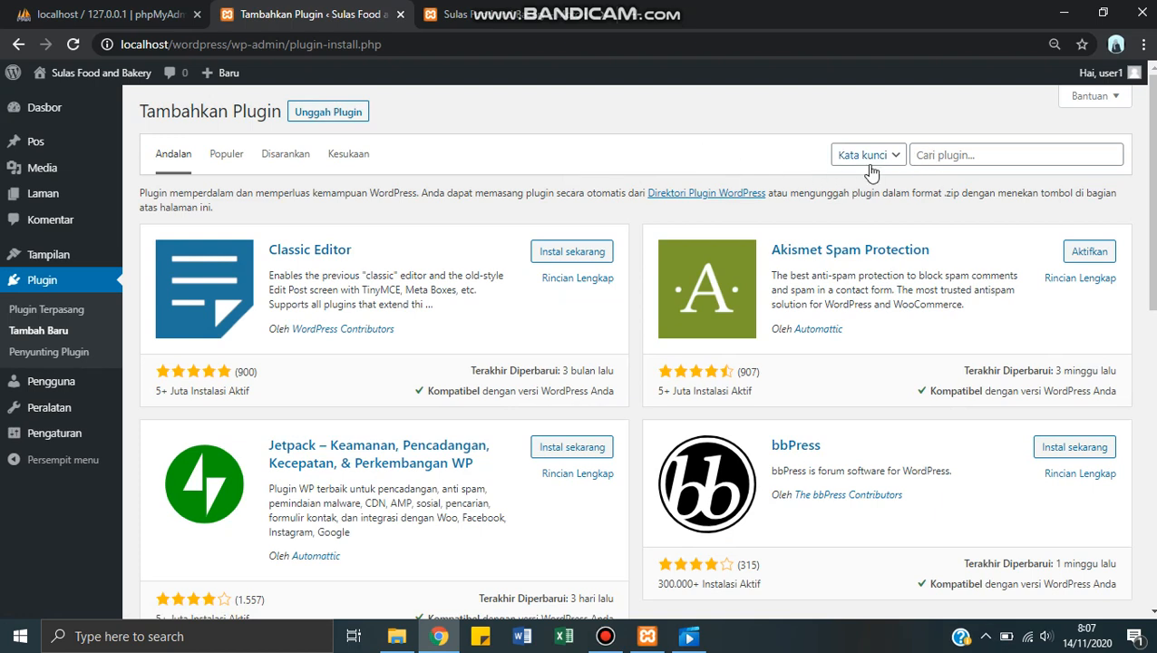
pyautogui.click(937, 155)
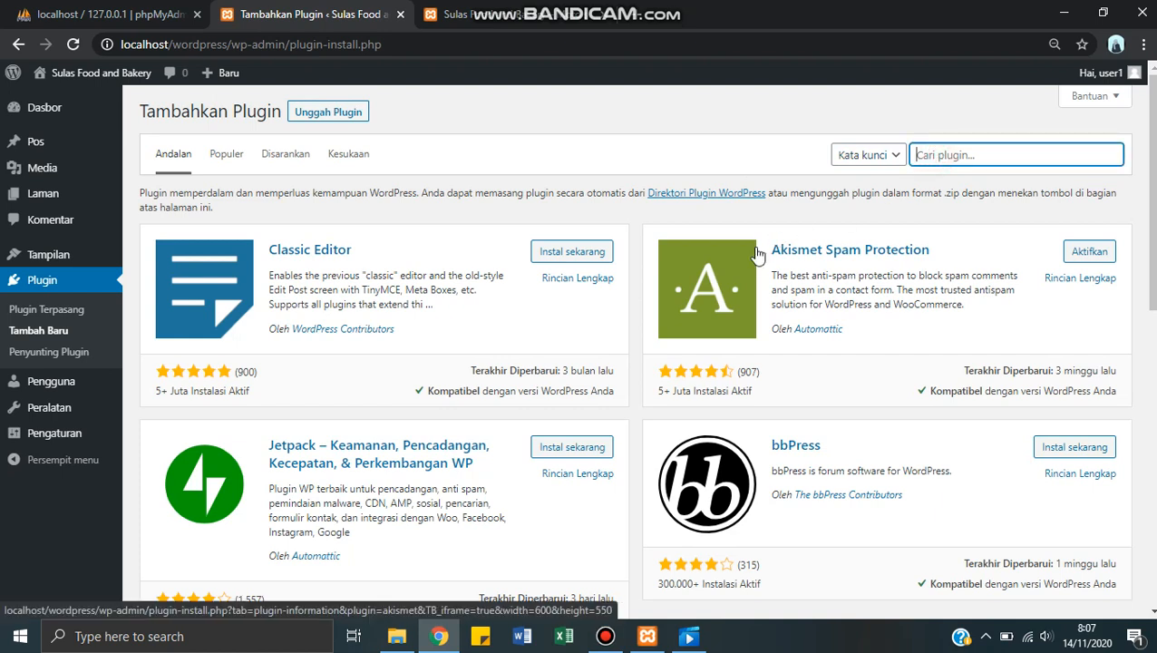
pyautogui.write('woocomme')
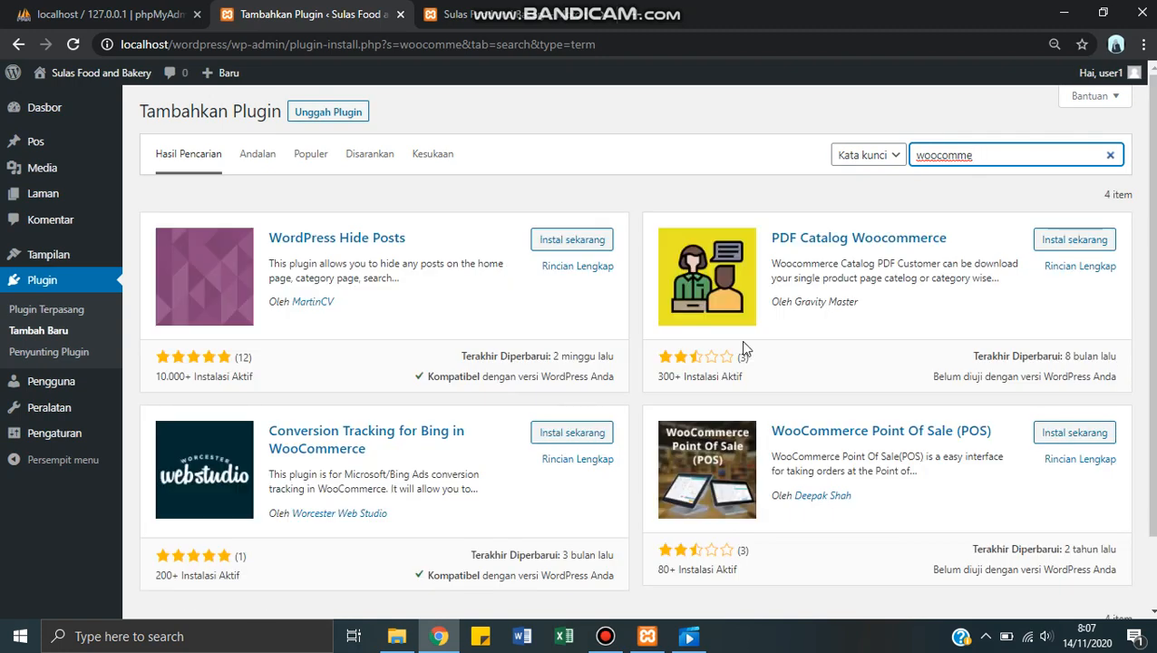
pyautogui.write('rce')
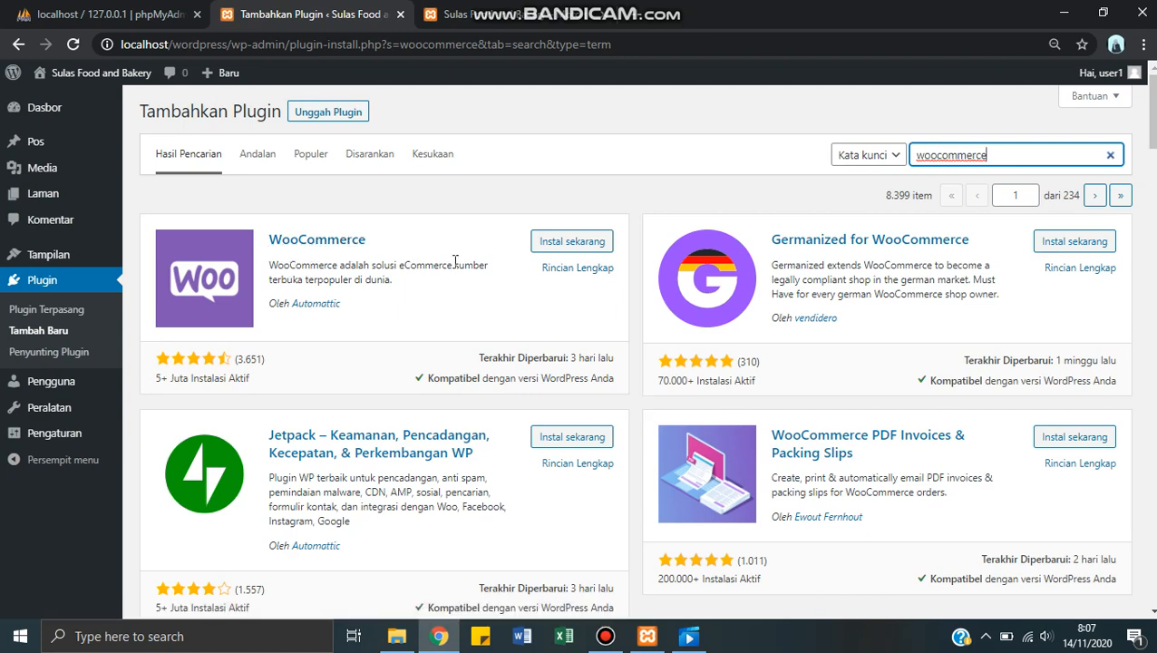
# Step: Install the WooCommerce plugin by Automattic and activate it
pyautogui.click(583, 243)
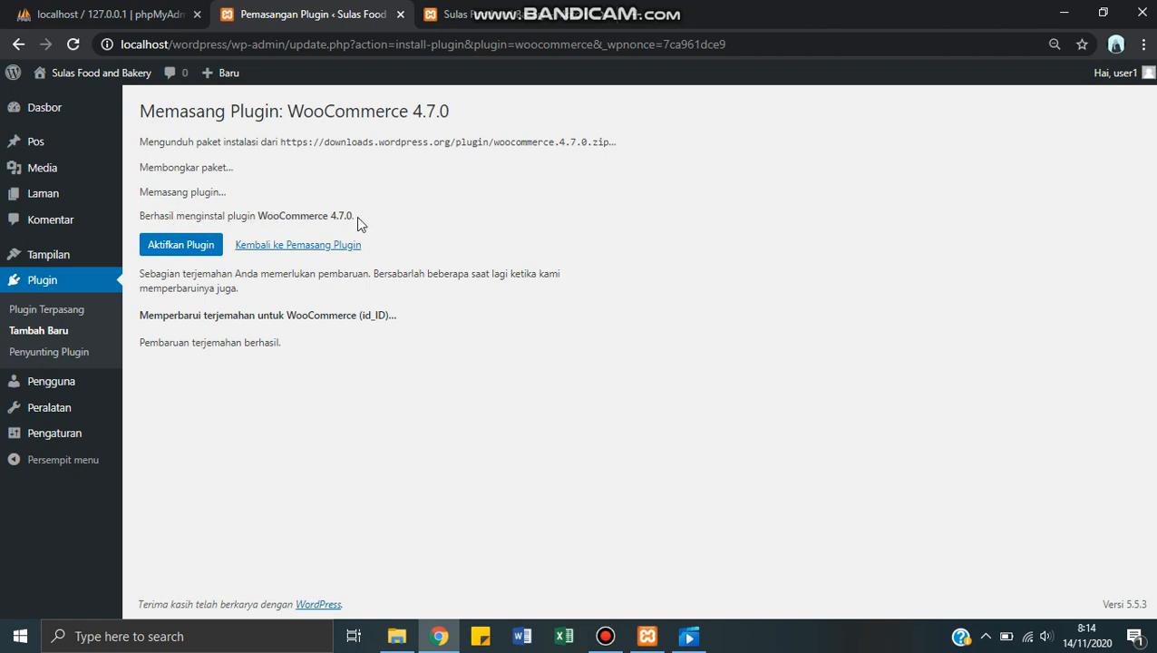
pyautogui.click(182, 245)
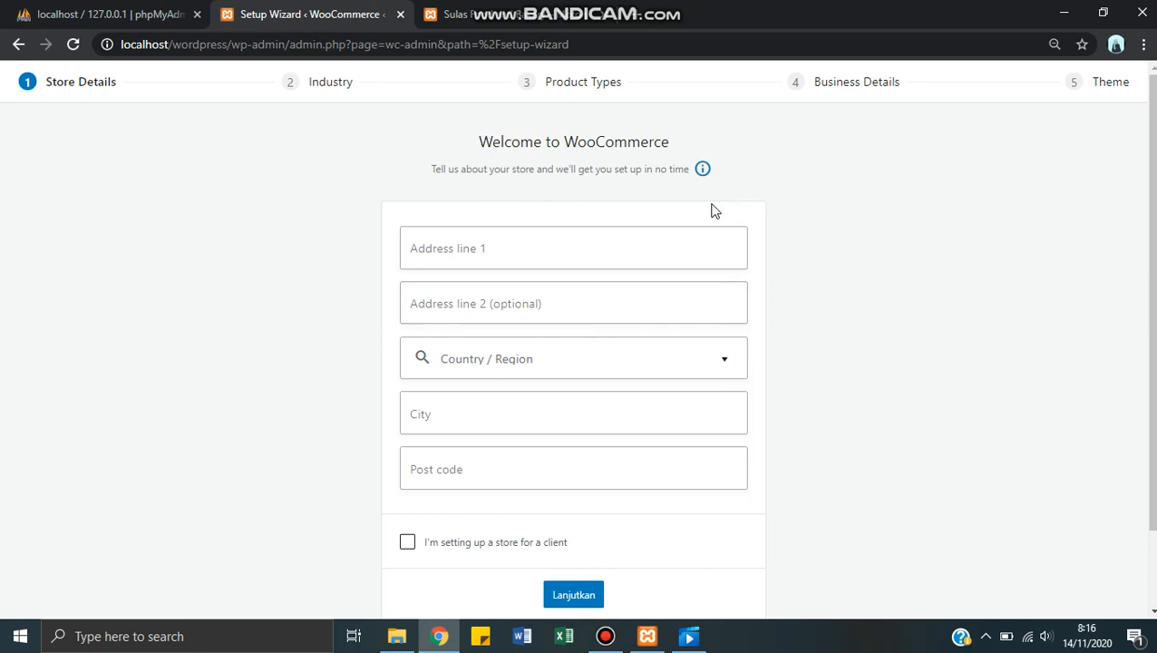
# Step: Skip the WooCommerce store details setup without opting in to usage tracking, and dismiss the welcome introduction
pyautogui.scroll(-1, 711, 210)
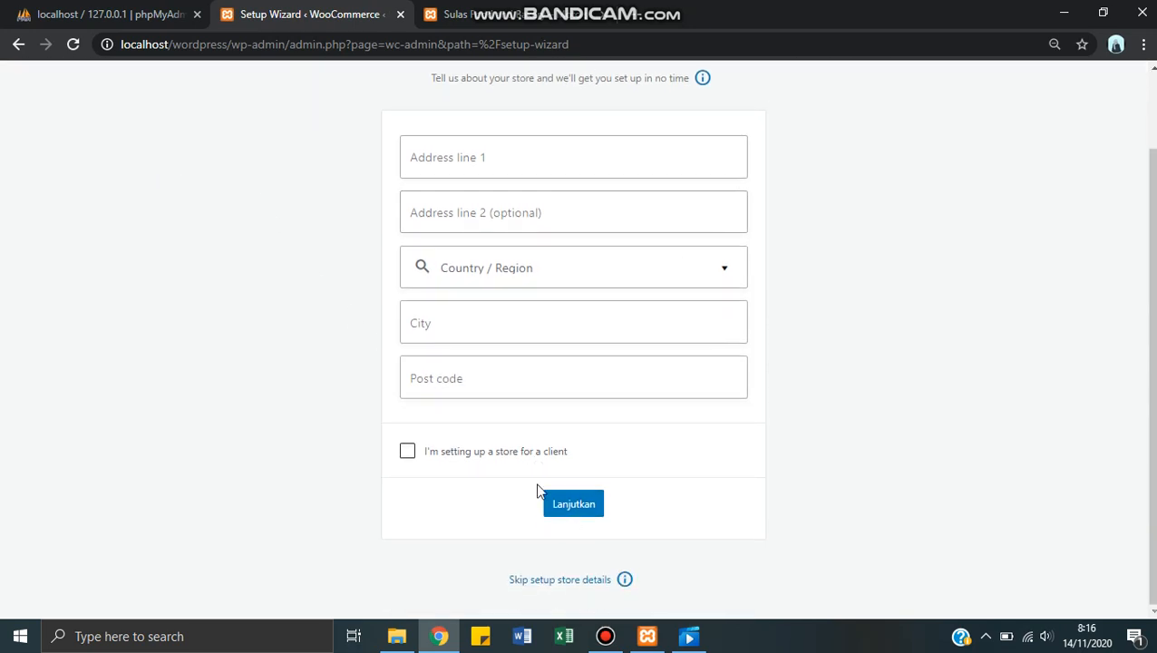
pyautogui.click(559, 582)
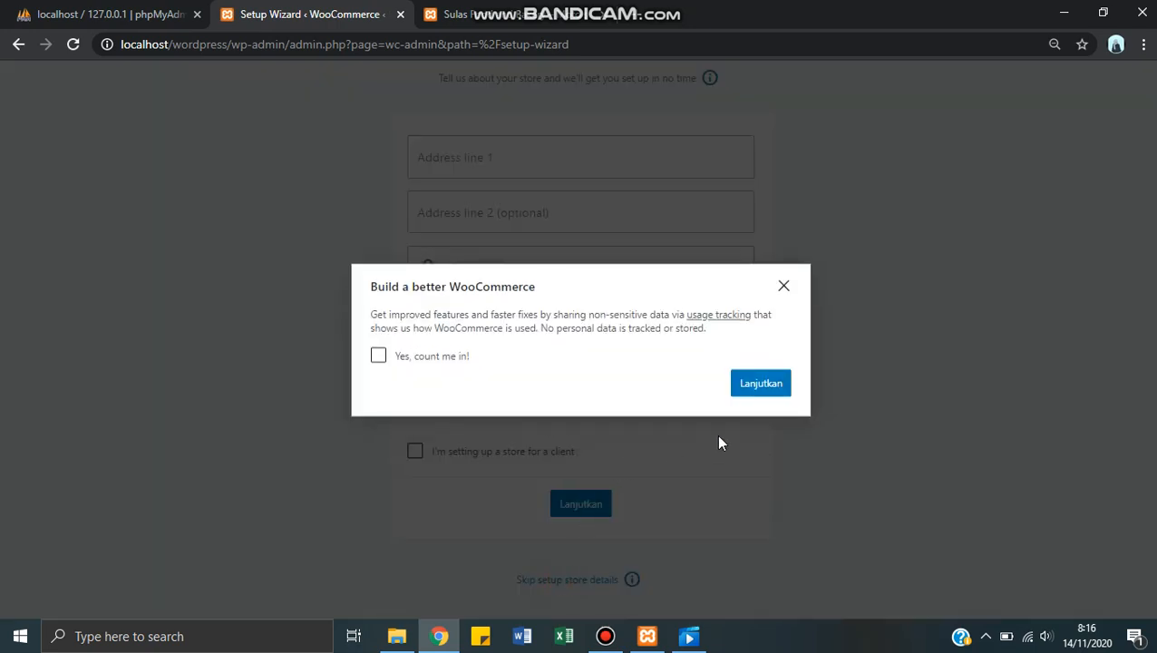
pyautogui.click(777, 383)
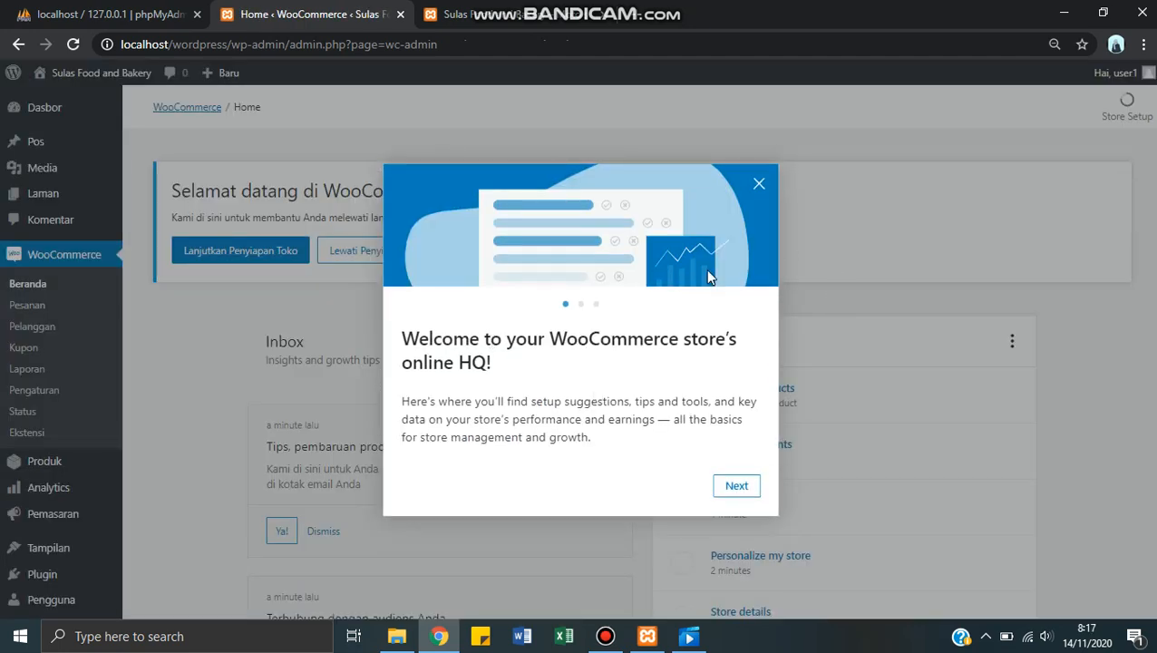
pyautogui.click(759, 185)
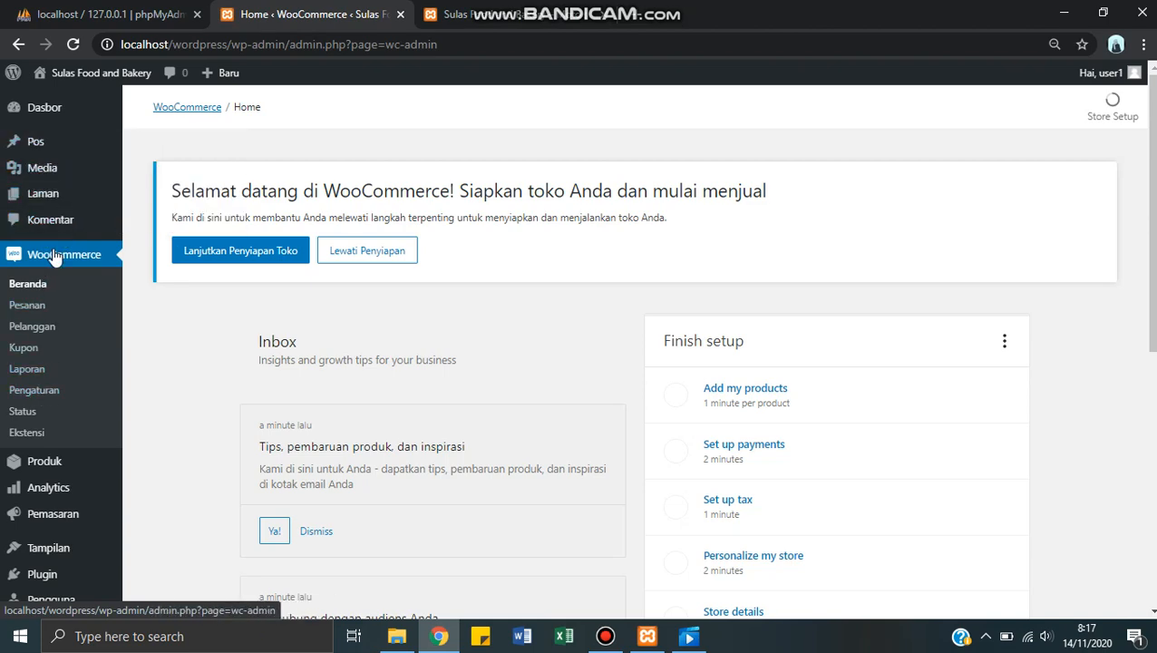
# Step: Reload the Sulas Food and Bakery front page and examine its navigation links and content with WooCommerce active
pyautogui.scroll(-2, 52, 259)
pyautogui.scroll(2, 27, 259)
pyautogui.moveTo(103, 201)
pyautogui.click(487, 8)
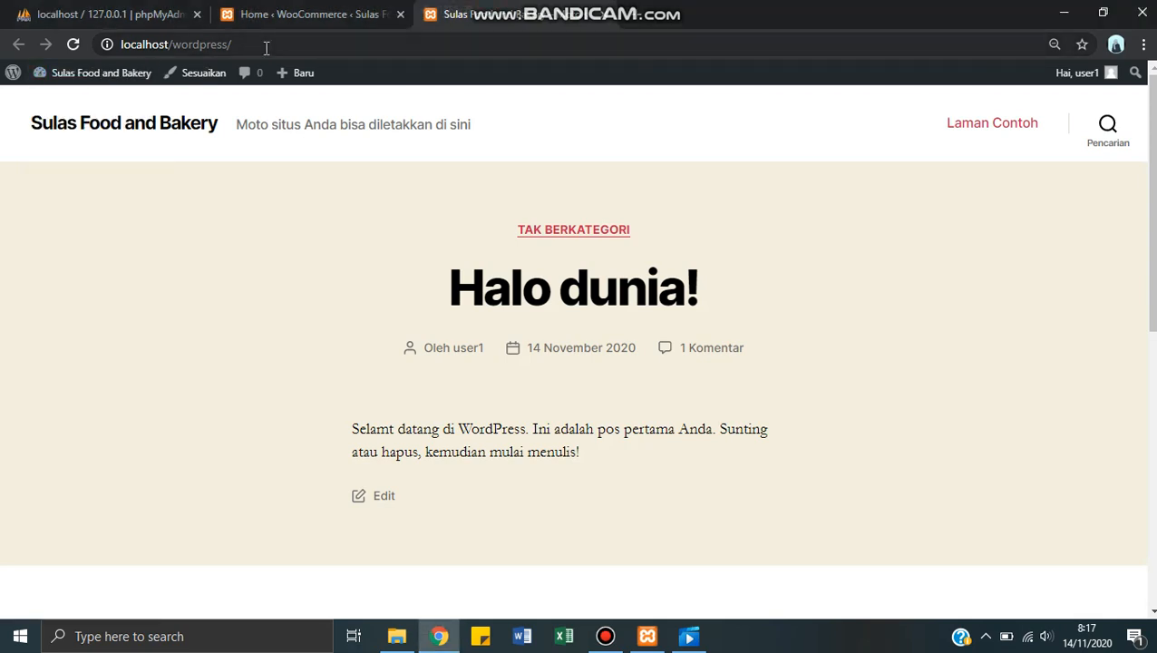
pyautogui.click(267, 47)
pyautogui.press('Return')
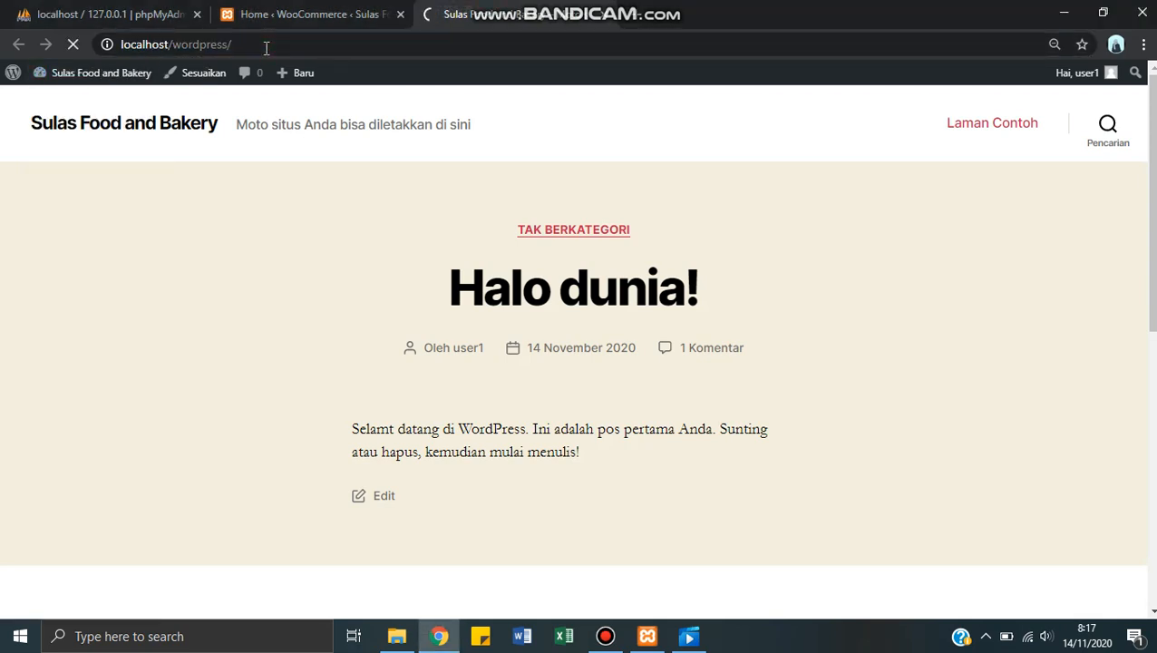
pyautogui.click(321, 7)
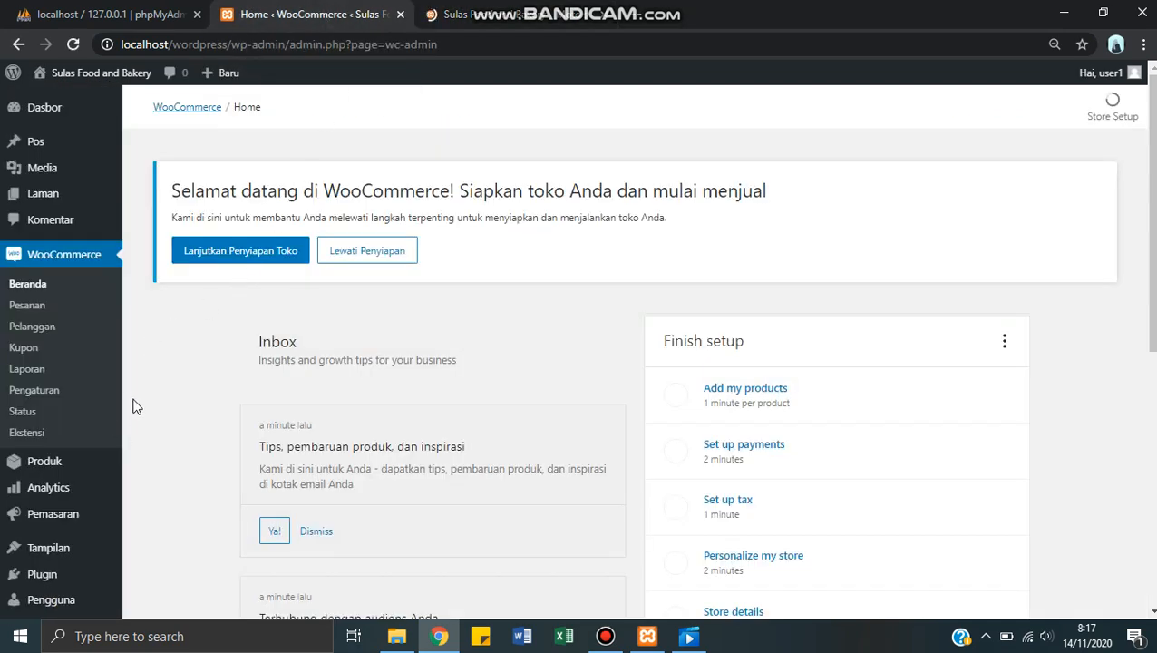
pyautogui.hotkey('ctrl', 'Tab')
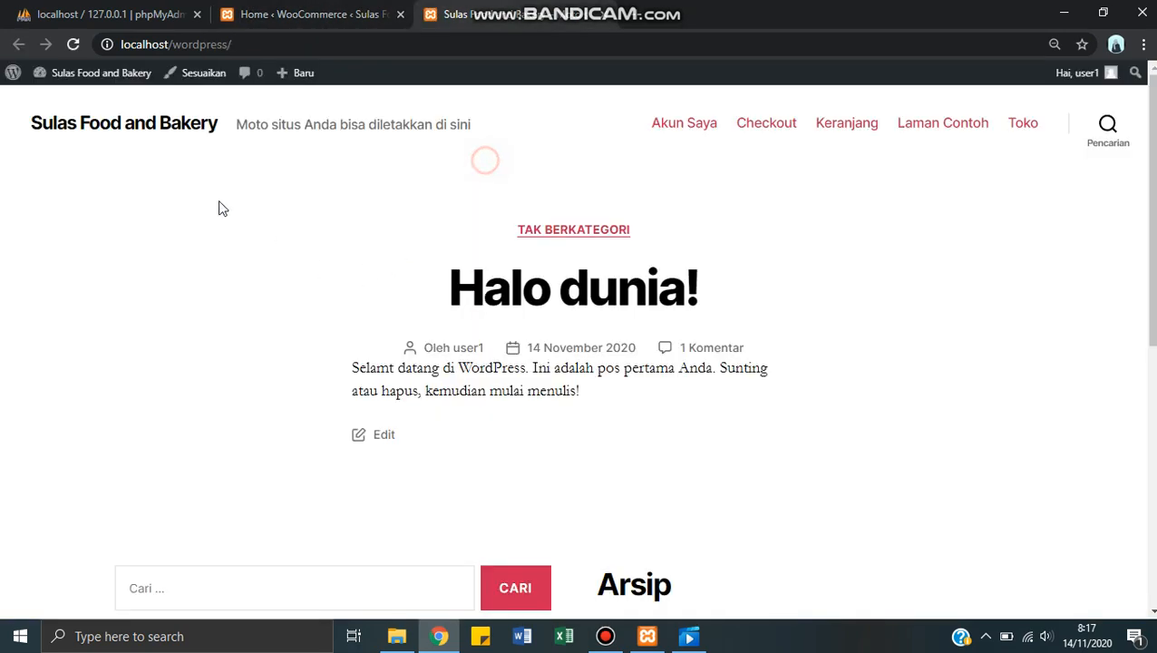
pyautogui.scroll(-10, 649, 374)
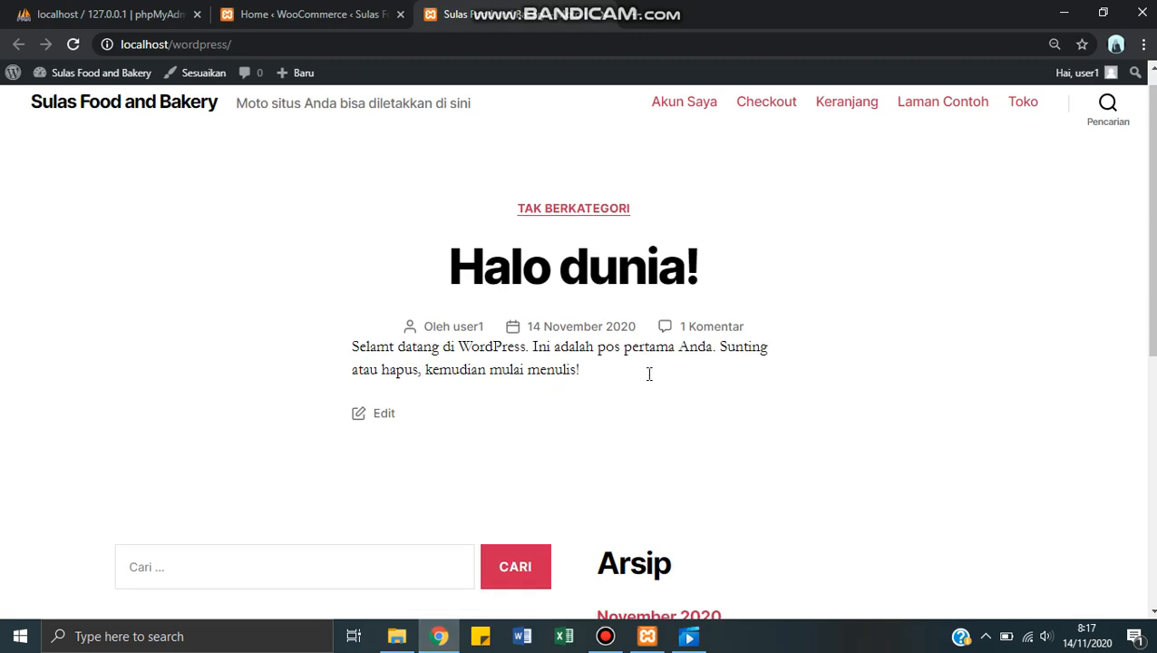
pyautogui.scroll(10, 648, 375)
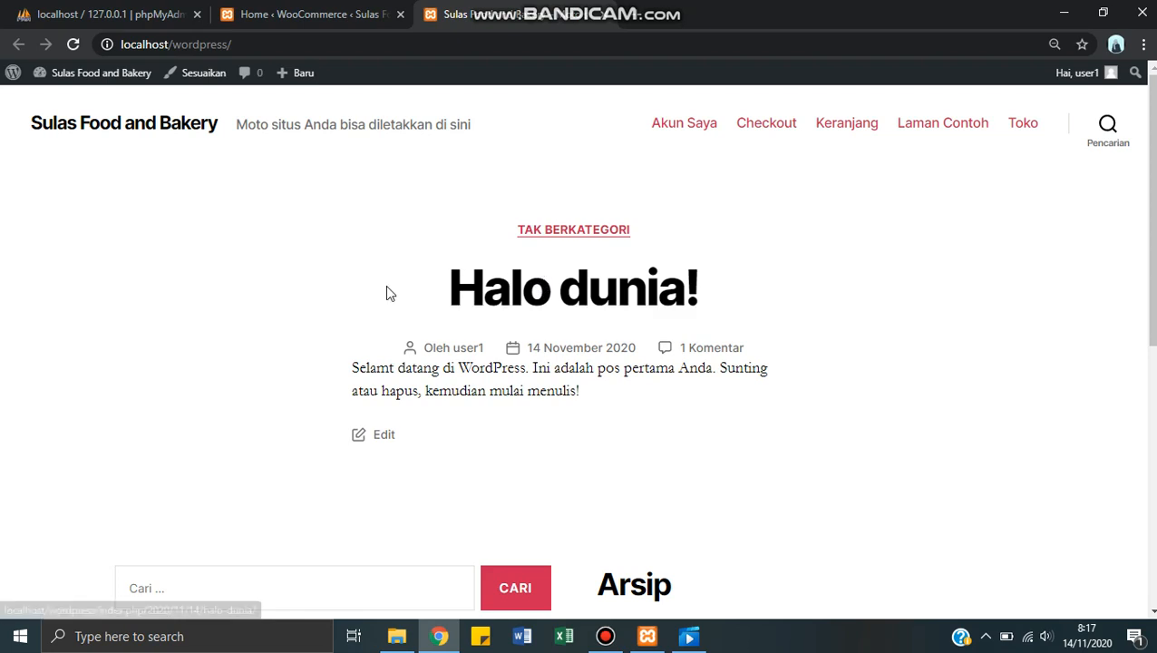
# Step: Return to the WordPress admin, open the installed themes page and bring up the catalogue for adding a new theme
pyautogui.click(310, 14)
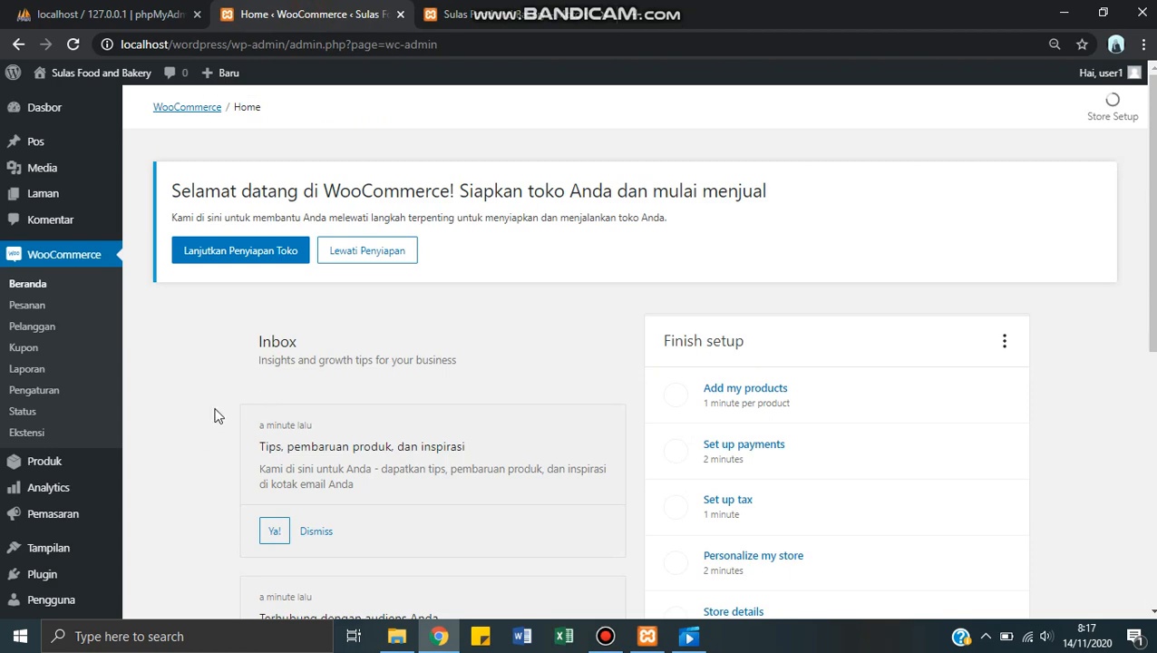
pyautogui.scroll(-3, 399, 327)
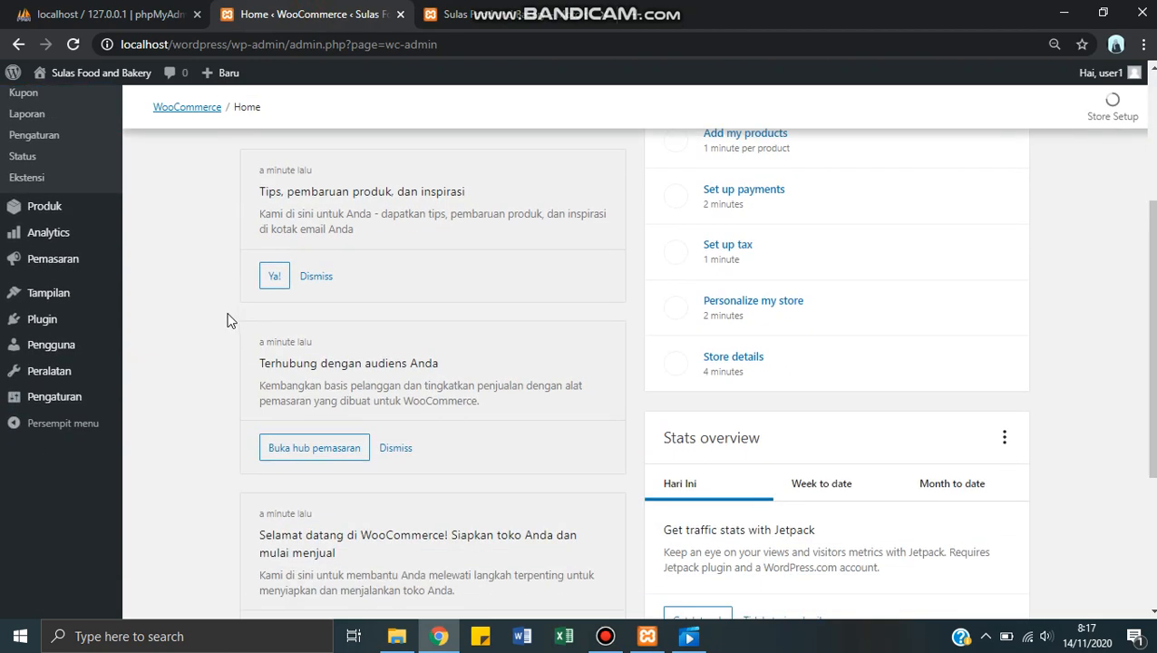
pyautogui.scroll(2, 230, 320)
pyautogui.moveTo(51, 476)
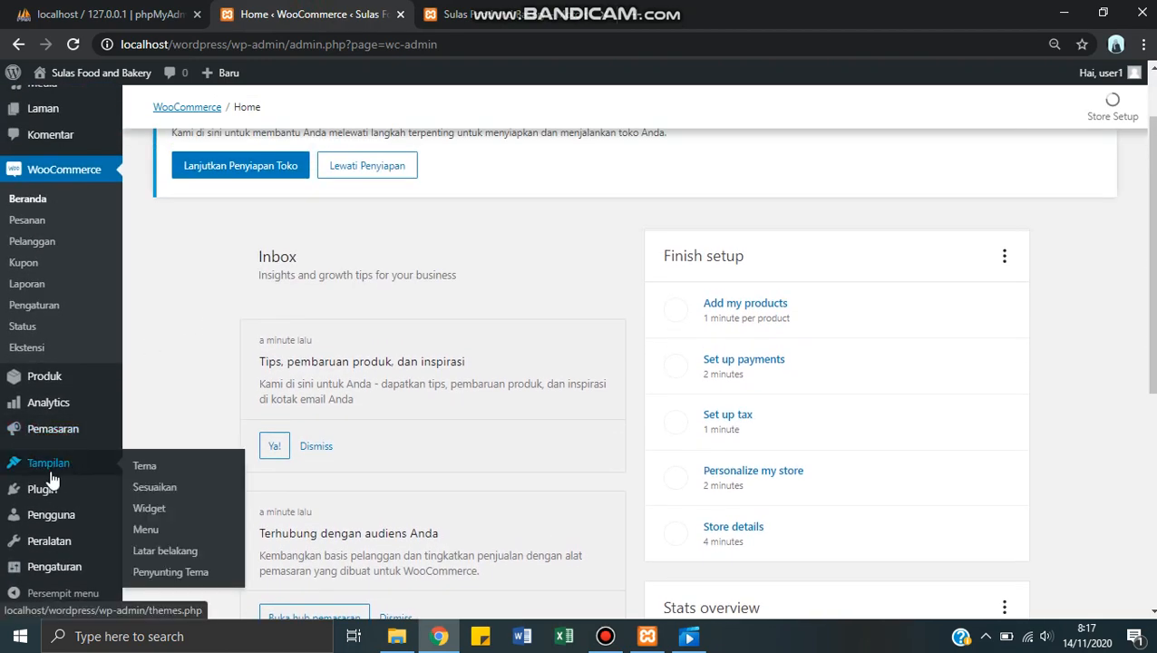
pyautogui.click(140, 467)
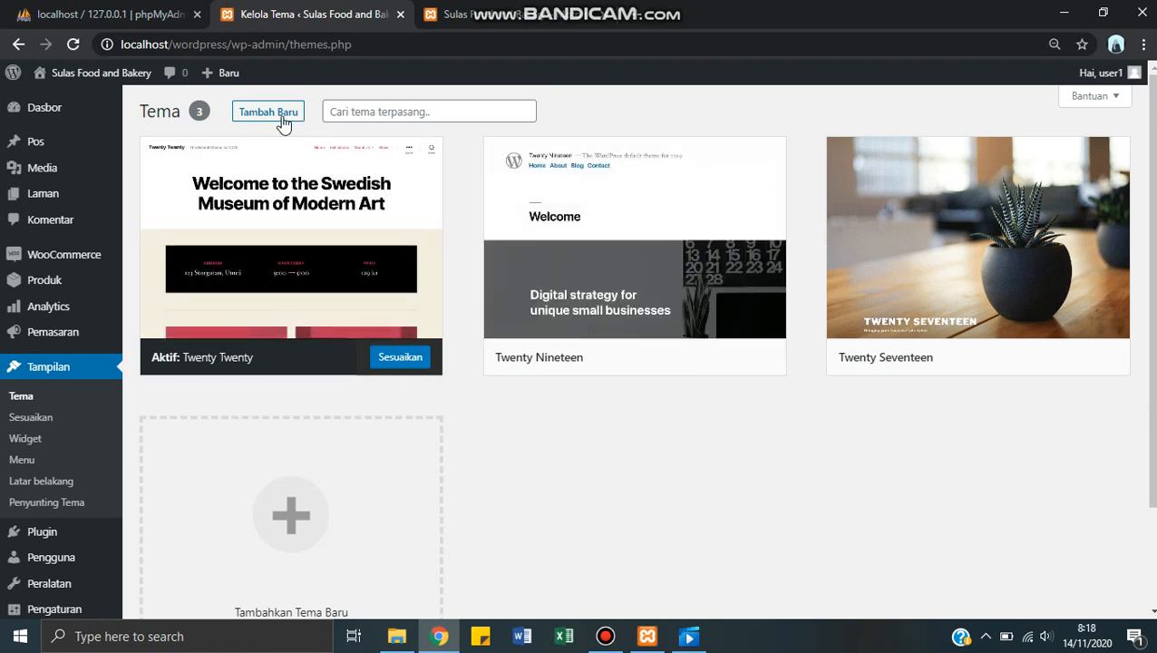
pyautogui.click(279, 115)
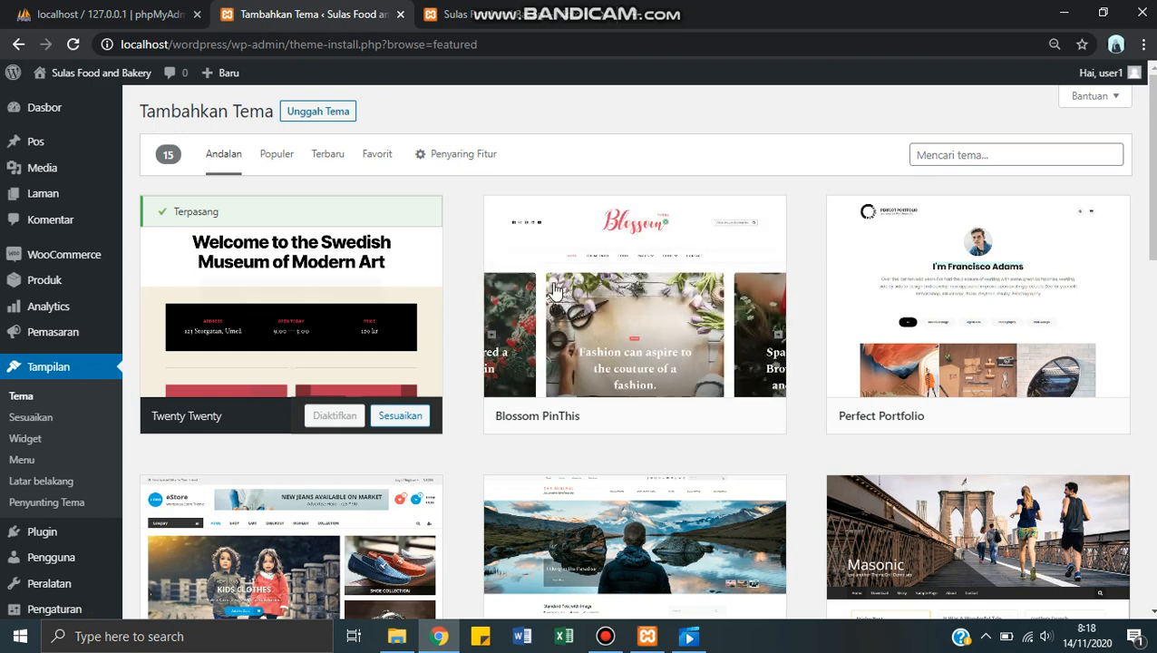
# Step: Look through the featured themes available for installation and check the option to upload a theme
pyautogui.moveTo(664, 365)
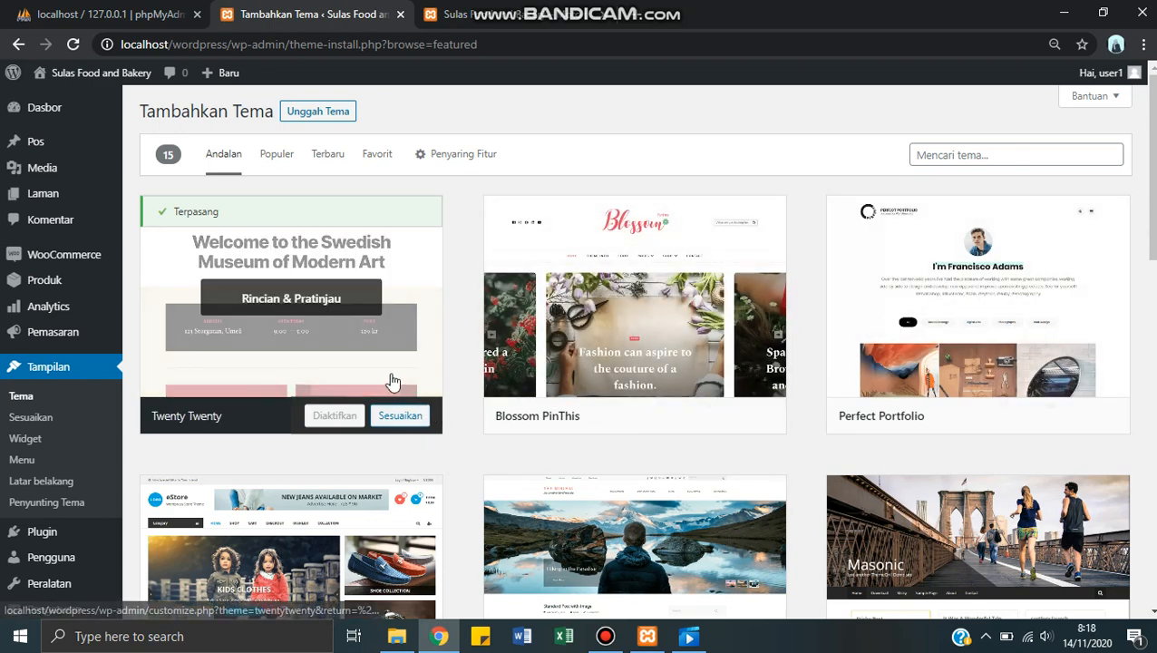
pyautogui.moveTo(1029, 372)
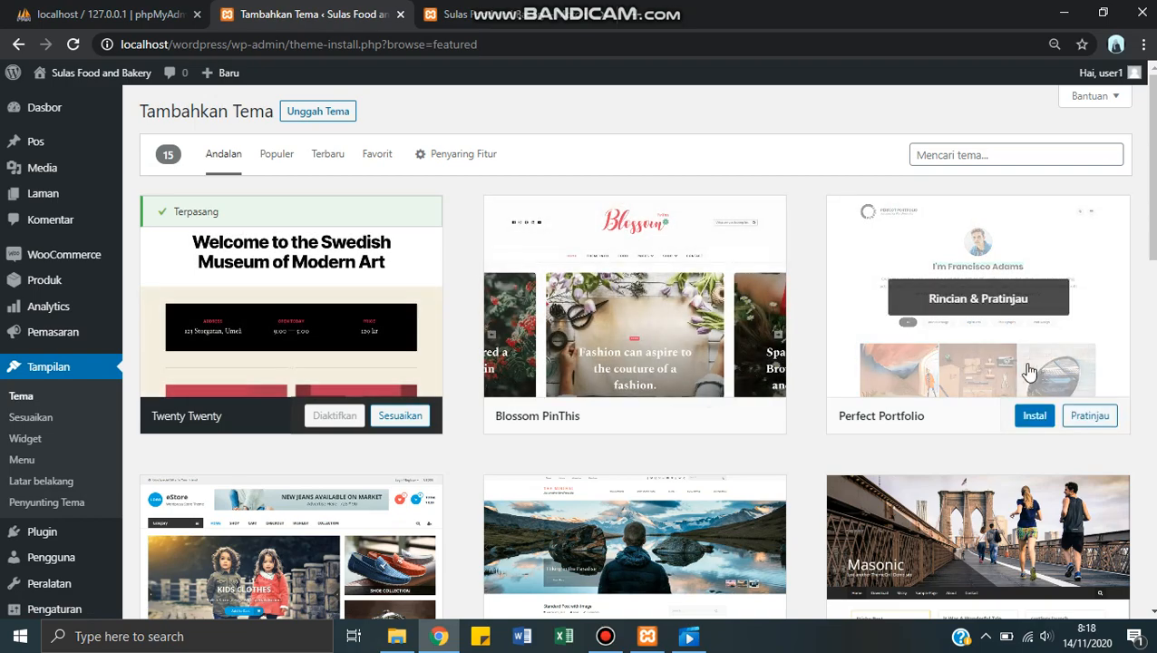
pyautogui.scroll(-5, 1029, 371)
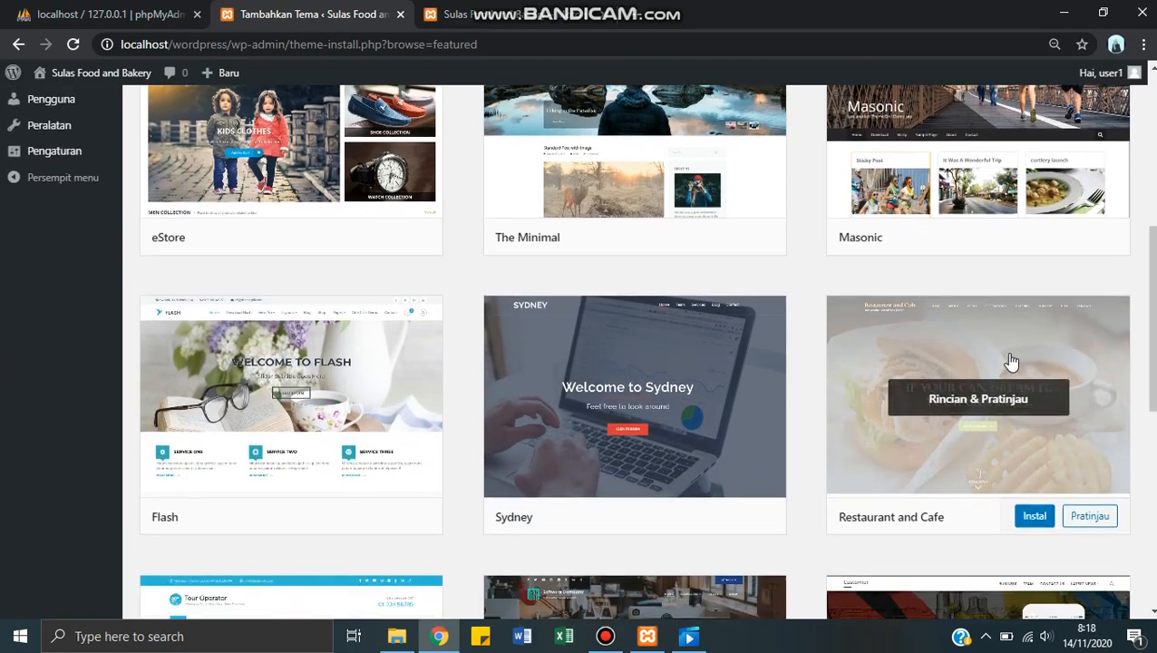
pyautogui.scroll(-6, 1010, 361)
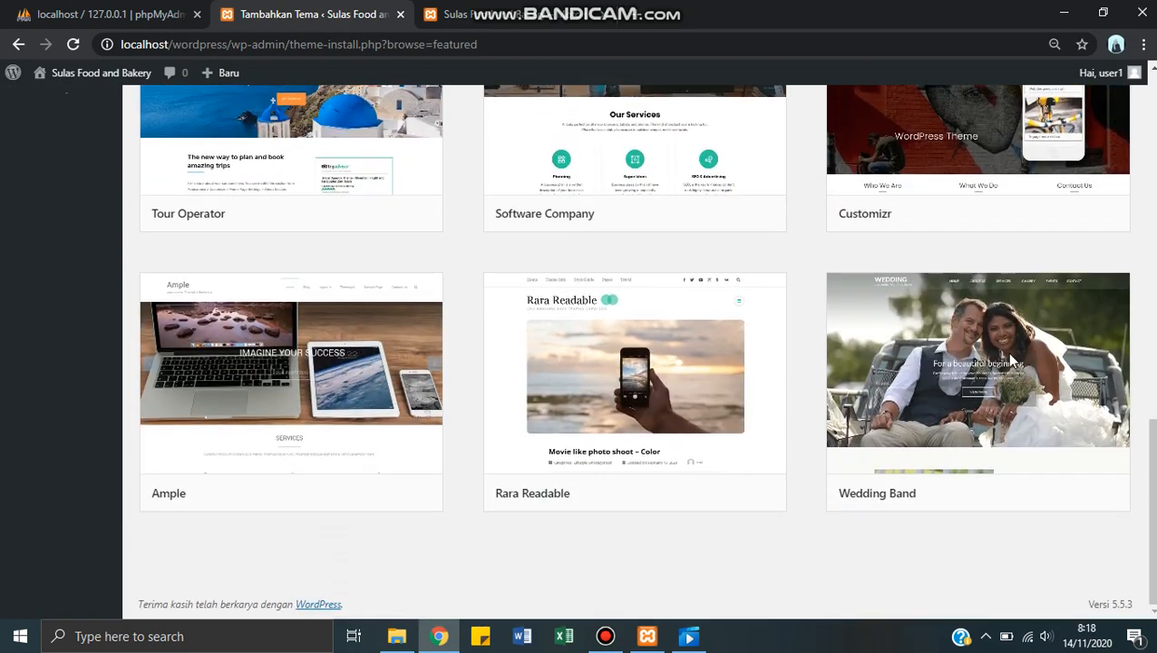
pyautogui.scroll(10, 1009, 358)
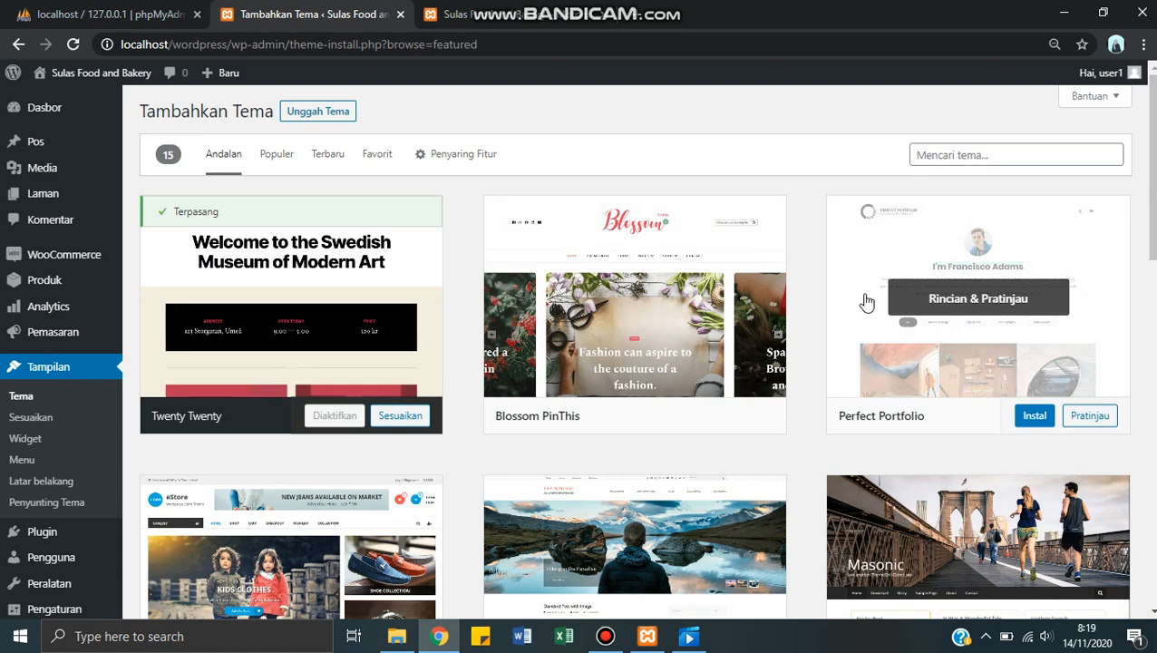
pyautogui.click(315, 118)
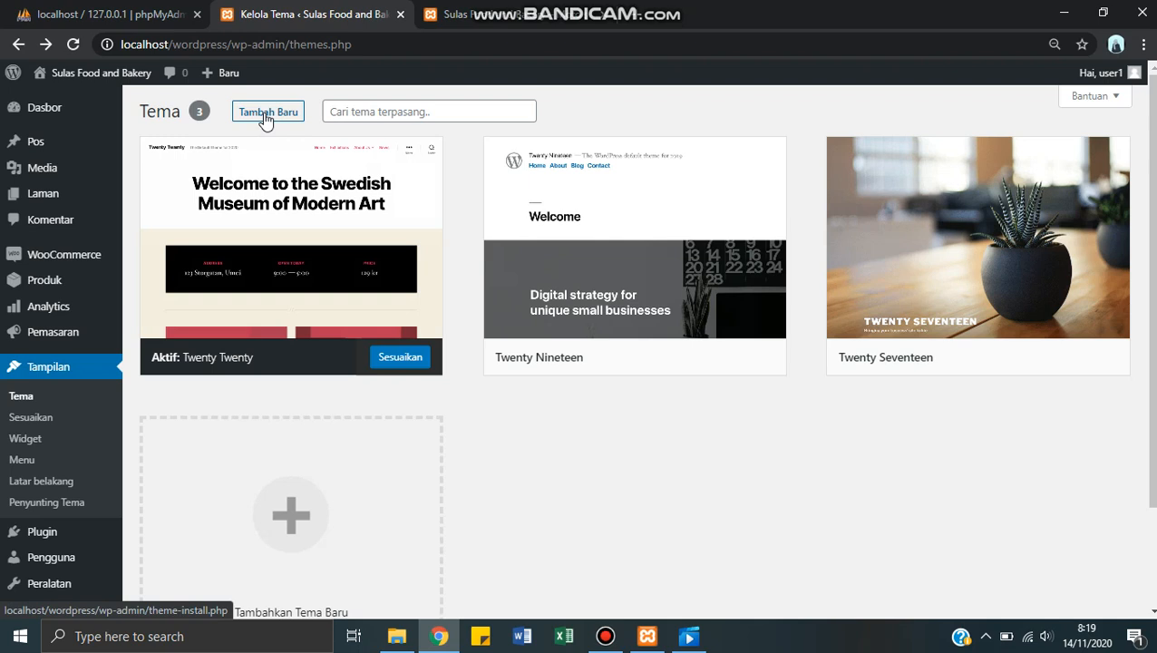
pyautogui.click(264, 115)
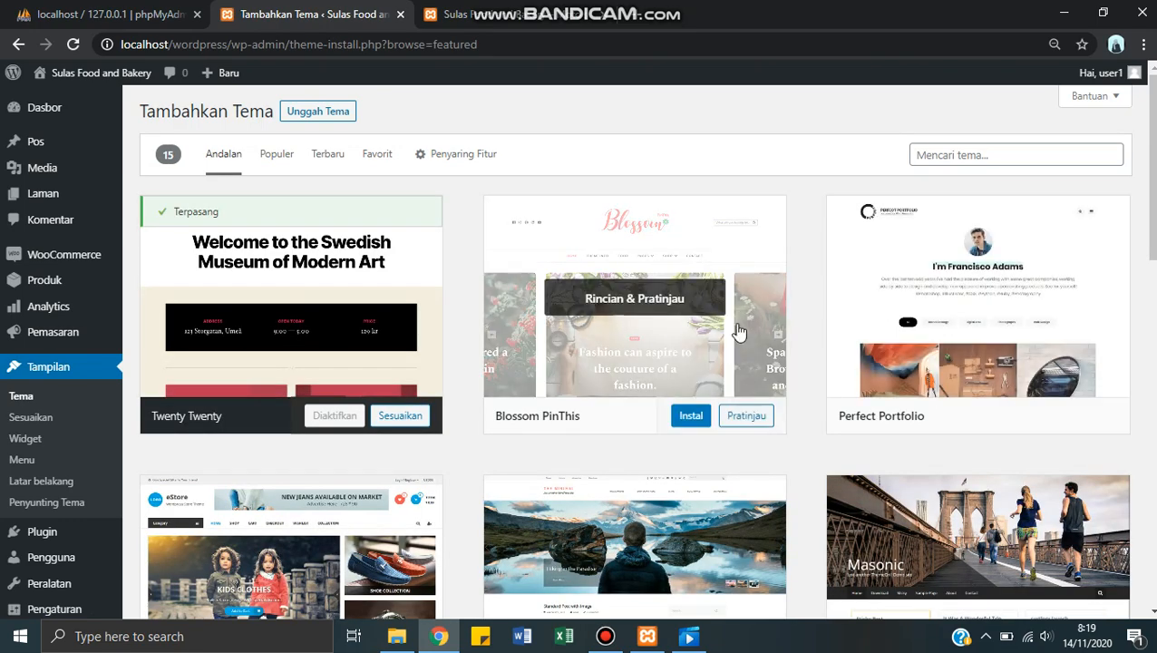
pyautogui.scroll(-5, 634, 362)
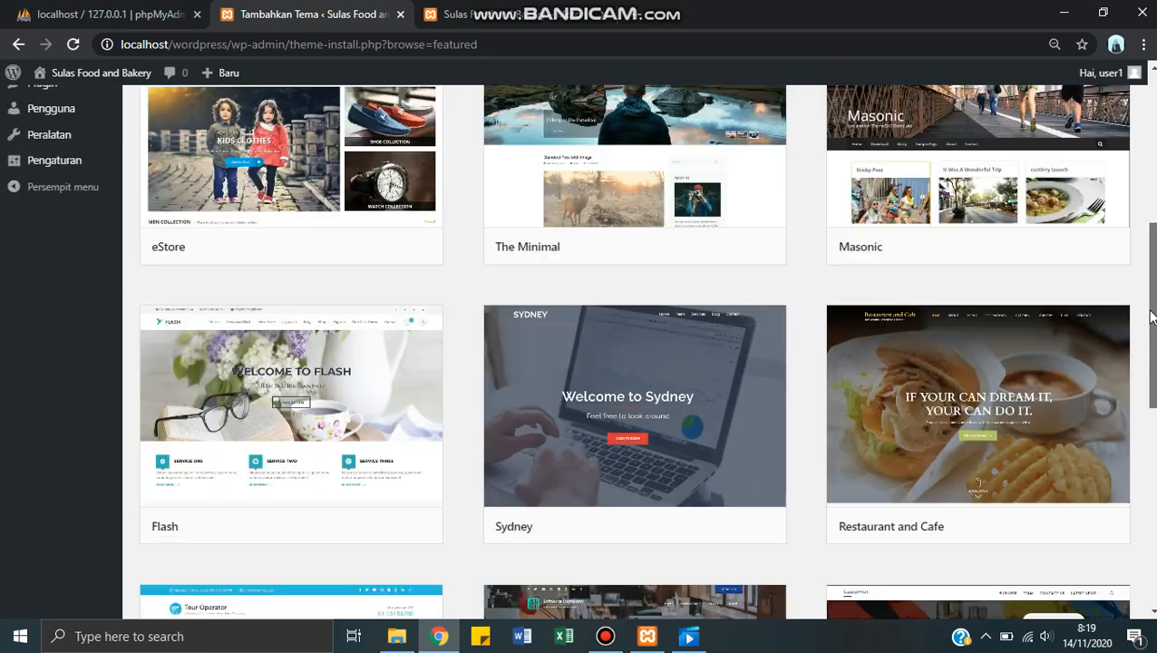
pyautogui.scroll(5, 635, 363)
pyautogui.scroll(-1, 634, 362)
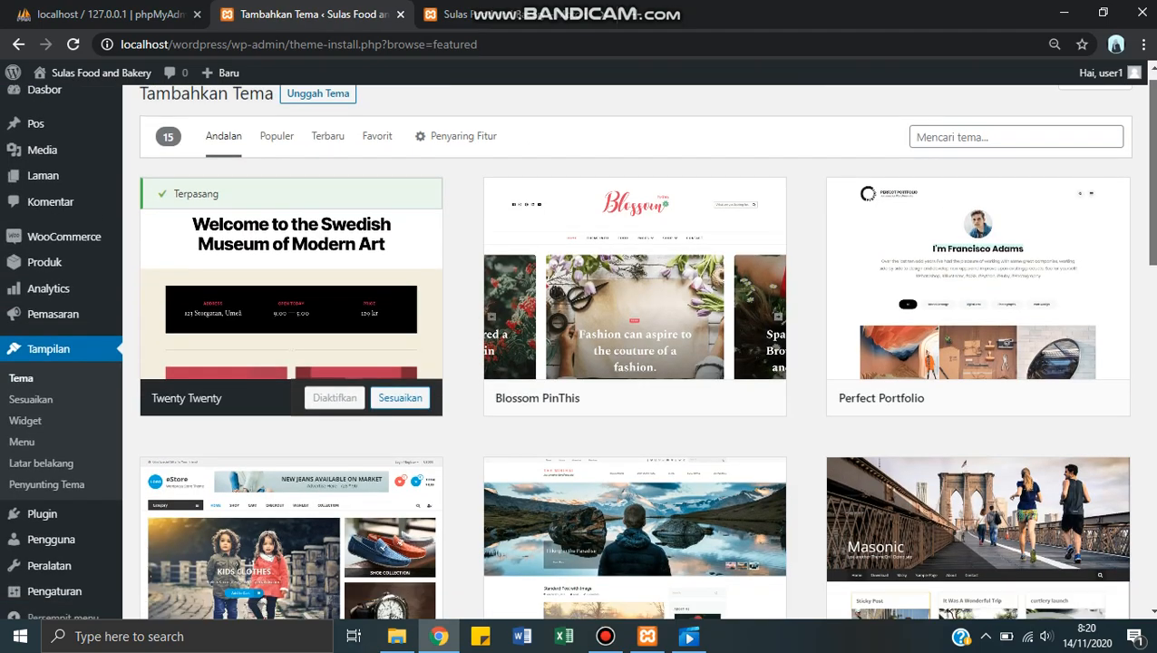
# Step: Find the Restaurant and Cafe theme among the featured themes and look through its details and preview
pyautogui.scroll(-5, 1150, 346)
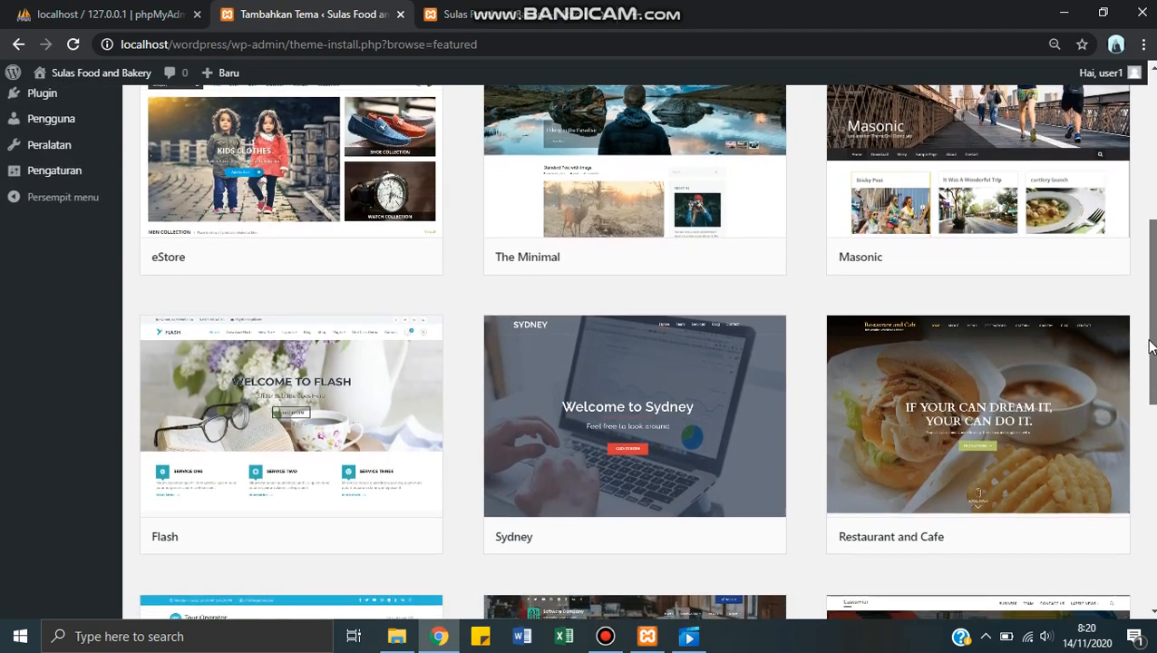
pyautogui.moveTo(1150, 346); pyautogui.dragTo(1149, 288)
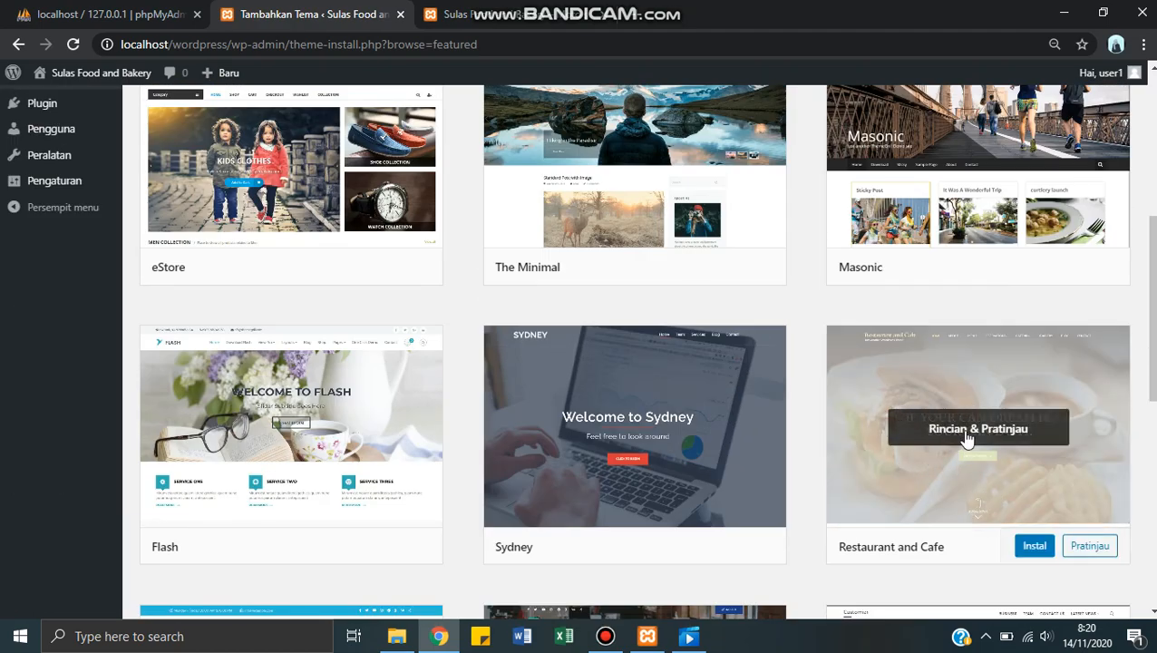
pyautogui.click(966, 436)
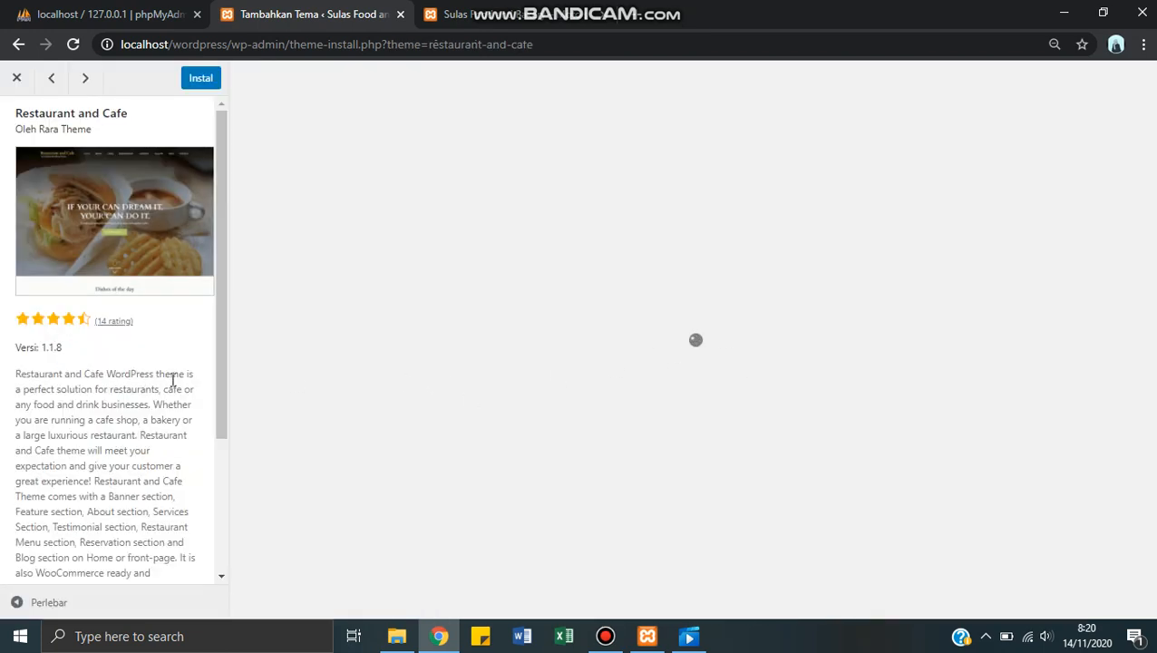
pyautogui.scroll(-5, 346, 343)
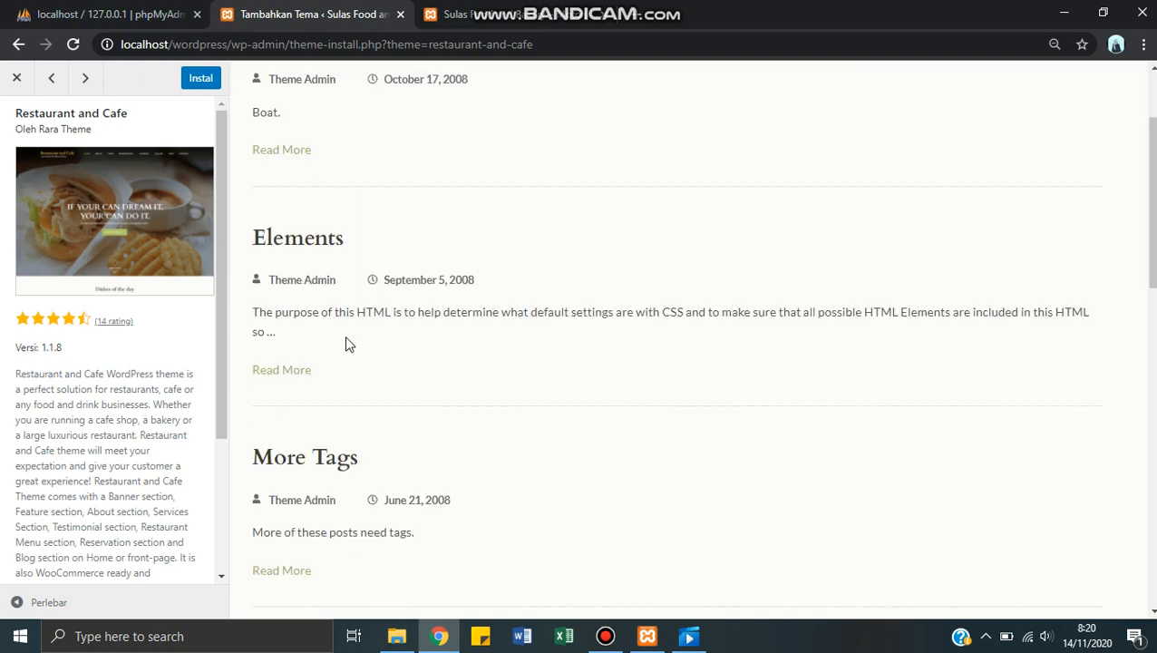
pyautogui.scroll(5, 346, 343)
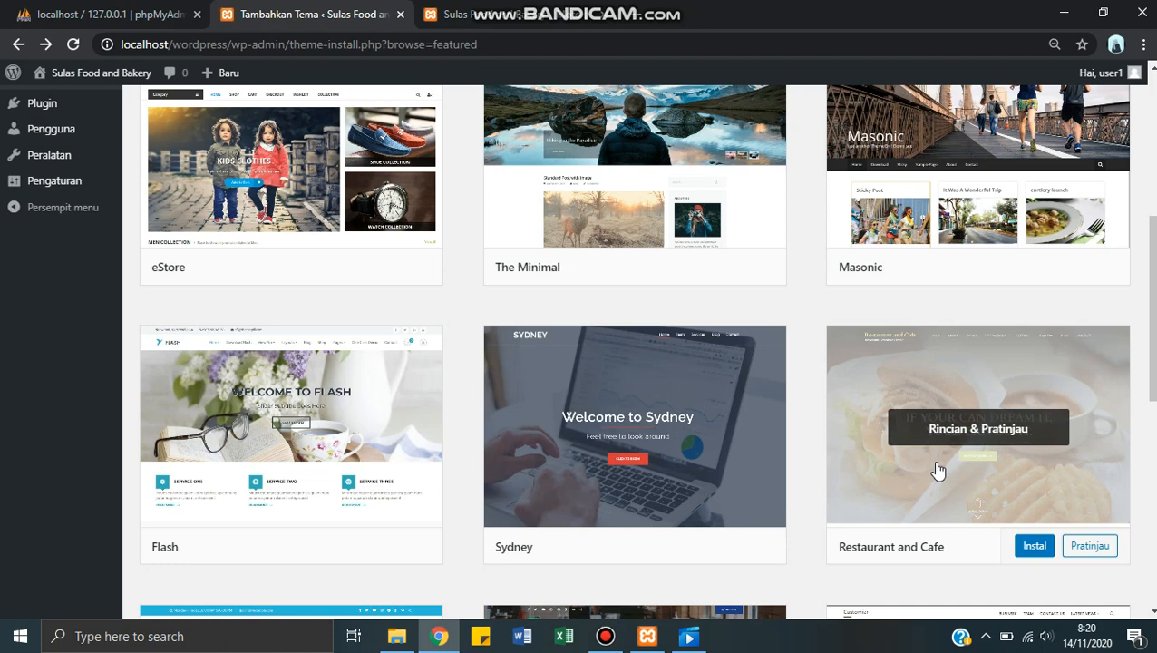
# Step: Install and activate the Restaurant and Cafe theme, and check it among the installed themes
pyautogui.click(1032, 546)
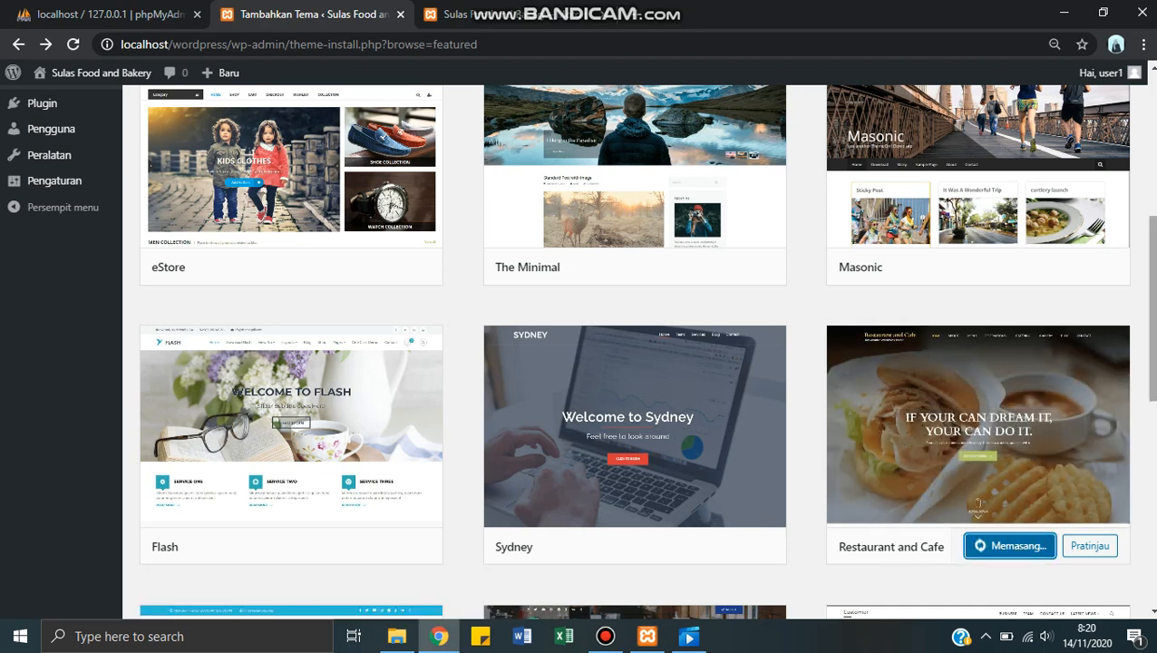
pyautogui.moveTo(1153, 384); pyautogui.dragTo(1154, 423)
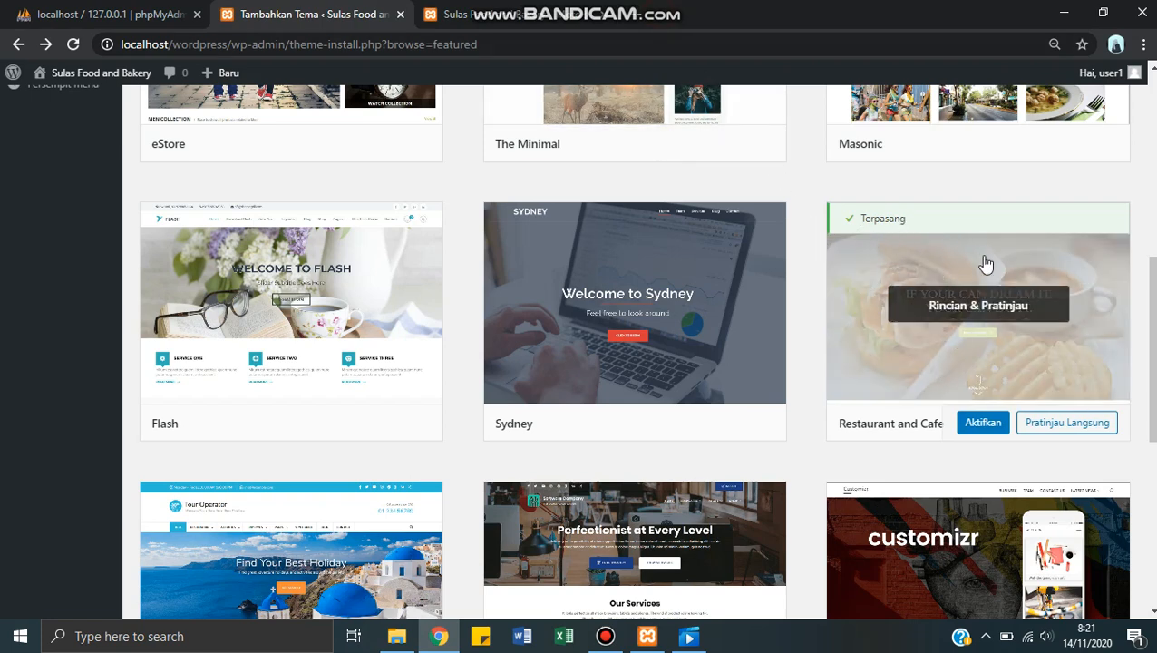
pyautogui.click(969, 429)
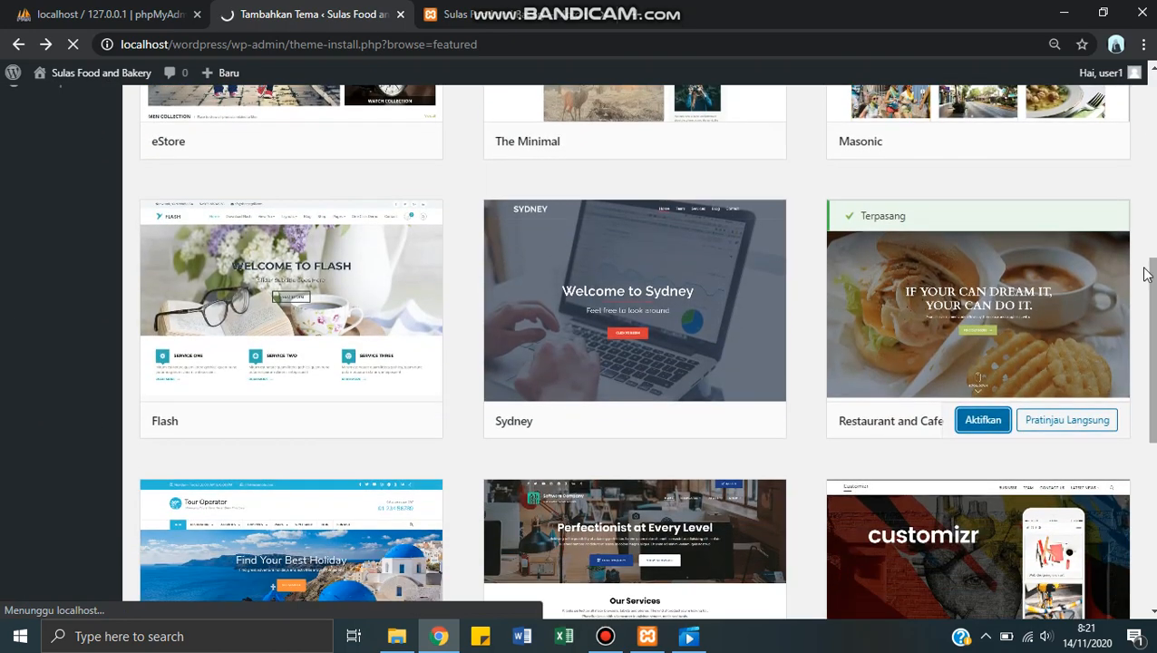
pyautogui.click(964, 423)
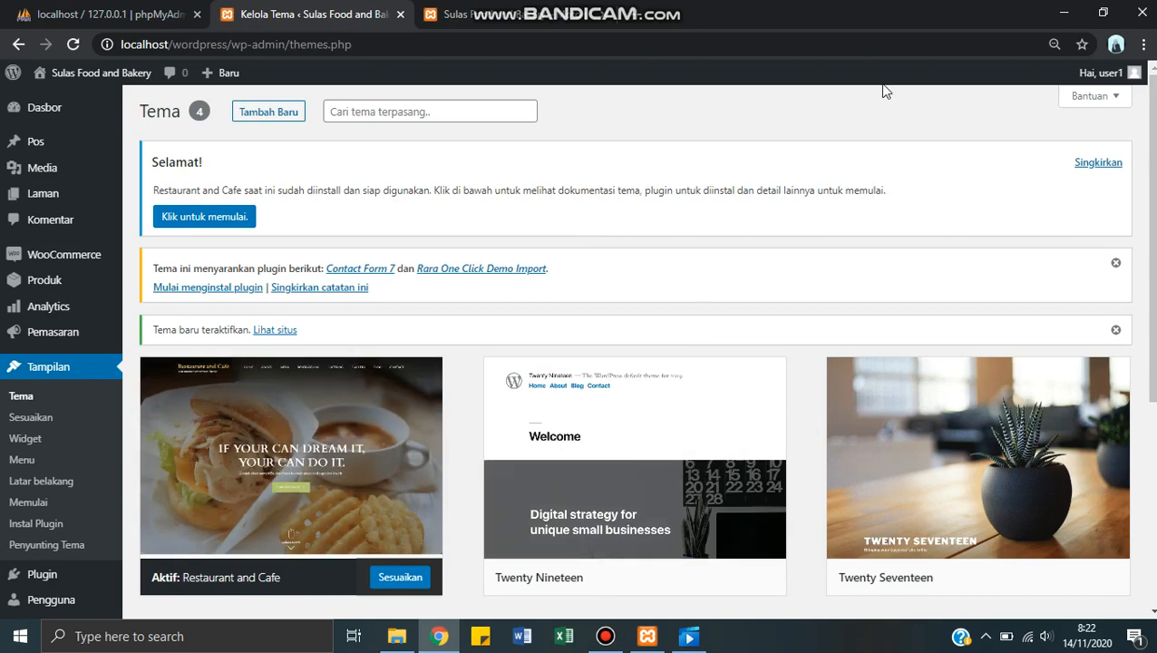
pyautogui.scroll(-2, 471, 369)
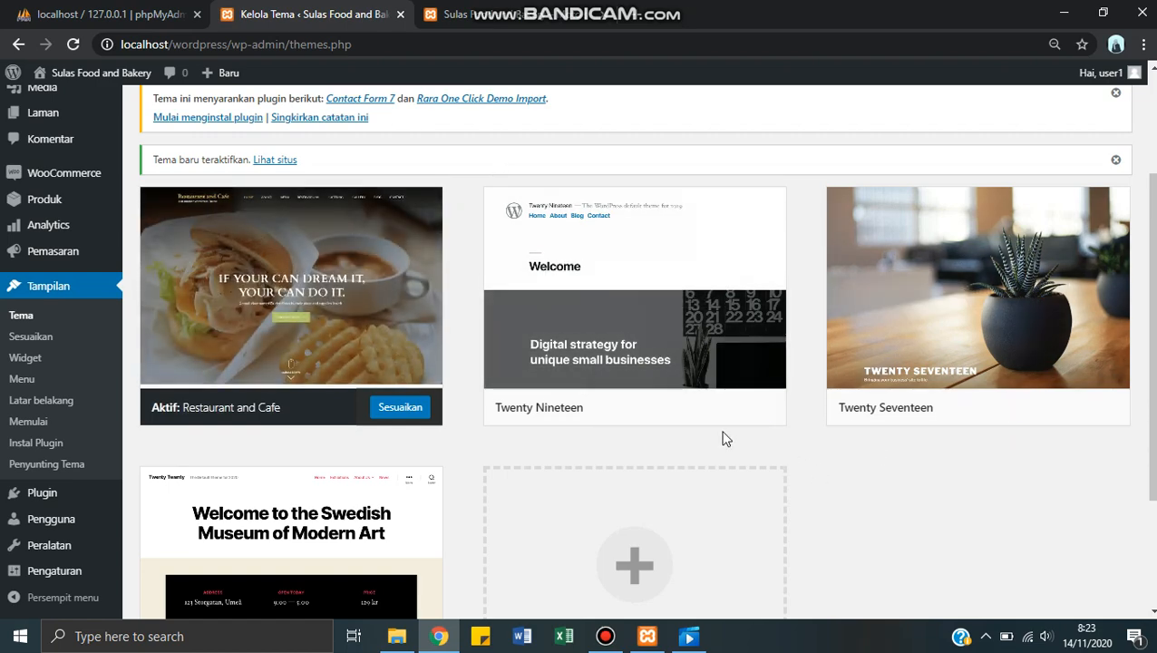
pyautogui.scroll(-3, 725, 439)
pyautogui.scroll(6, 671, 381)
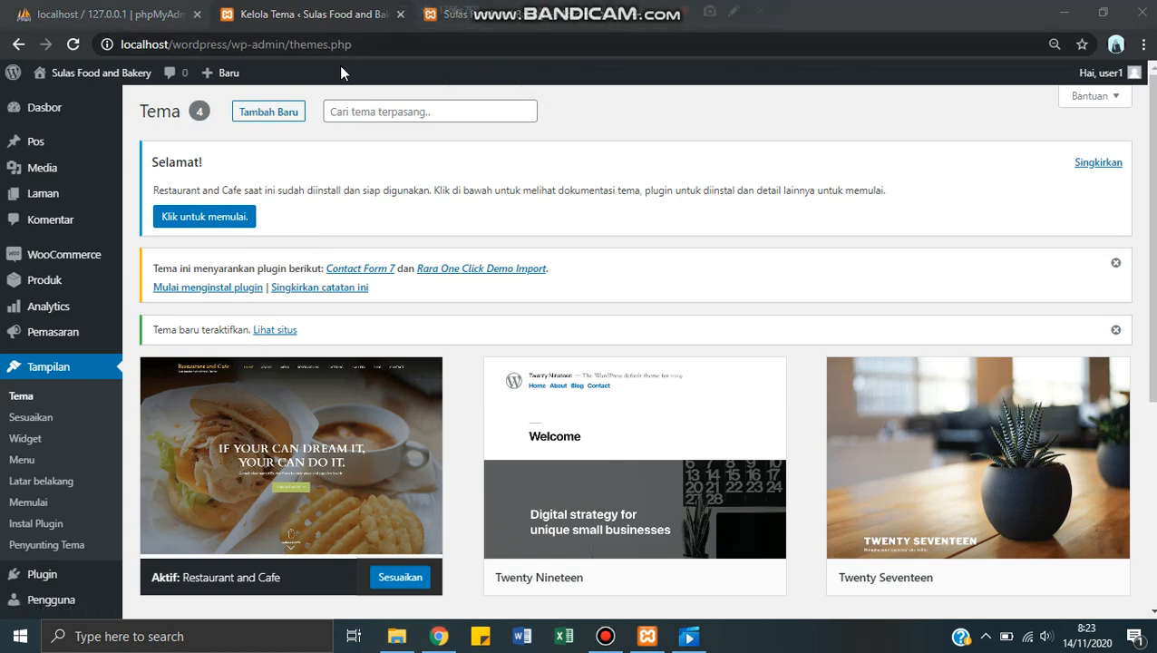
# Step: Reload the Sulas Food and Bakery front page and examine its appearance with the new theme
pyautogui.click(464, 16)
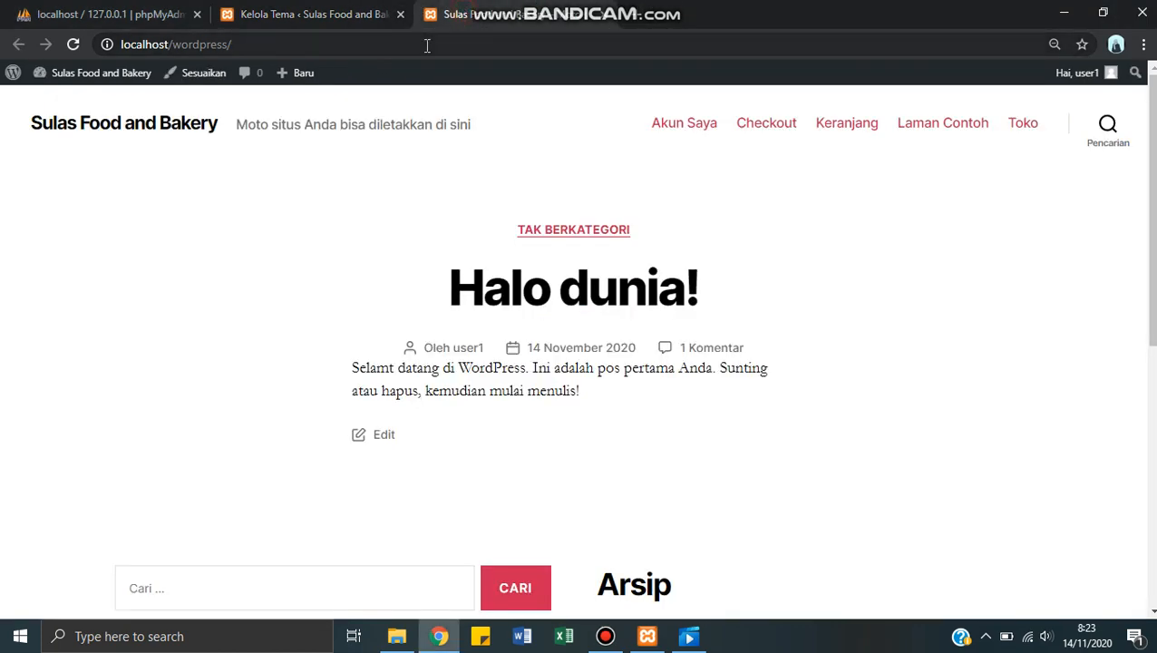
pyautogui.click(426, 45)
pyautogui.press('Return')
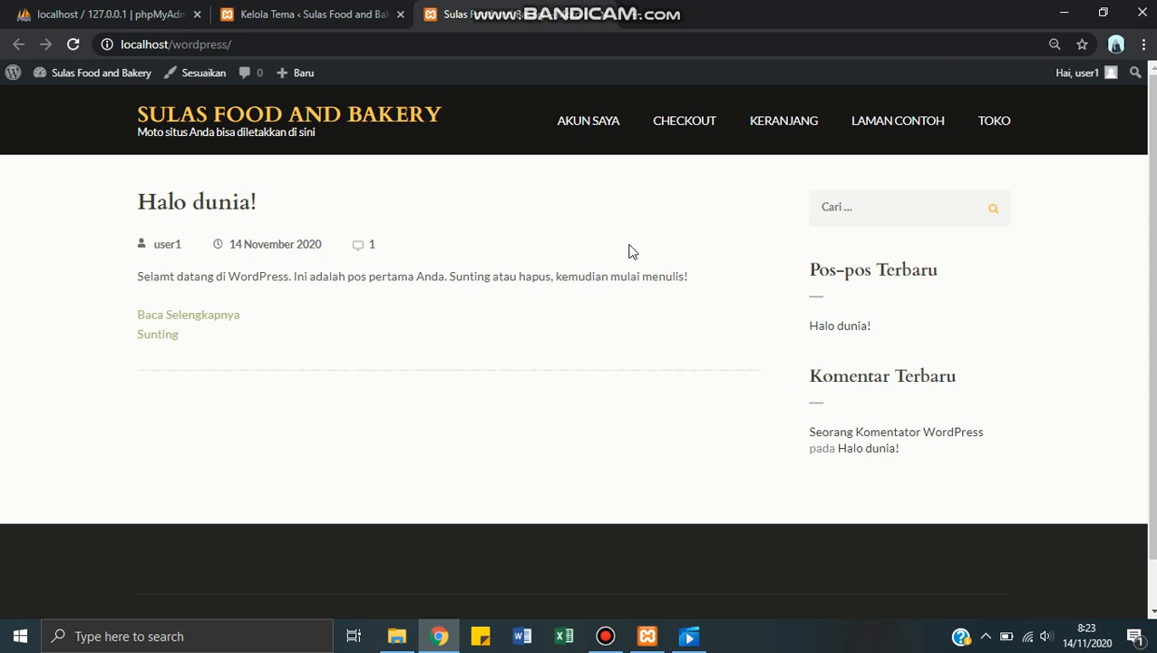
pyautogui.scroll(-2, 628, 250)
pyautogui.scroll(2, 635, 248)
# Step: Return to the WordPress admin's theme management page and look over the installed themes
pyautogui.click(315, 14)
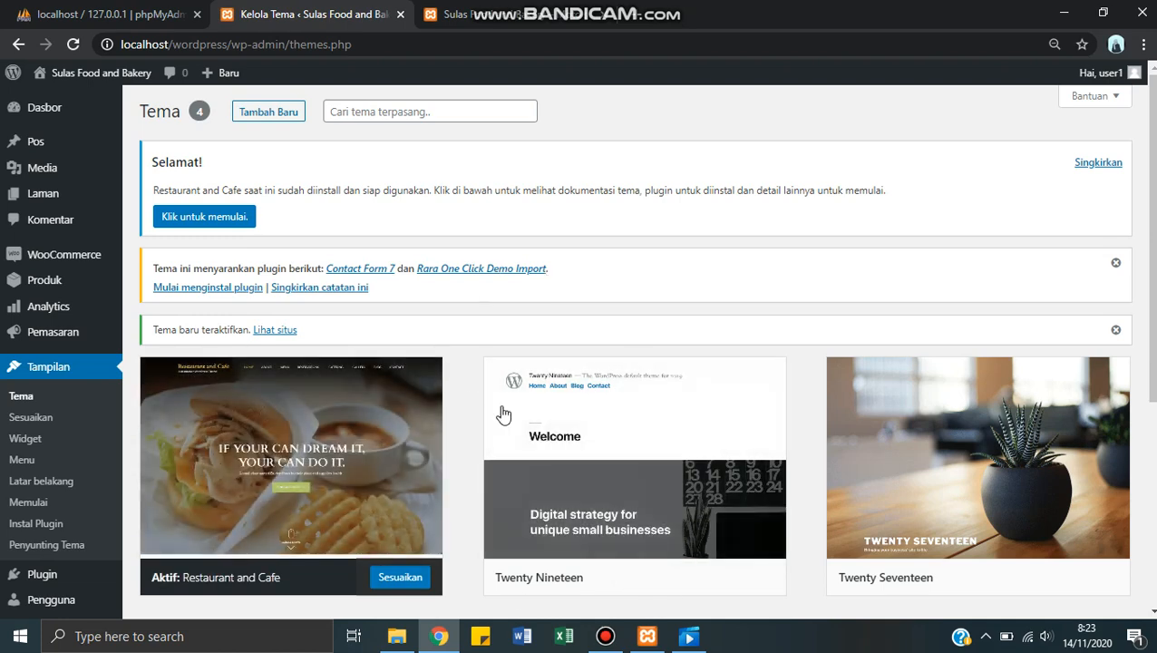
pyautogui.moveTo(558, 393)
pyautogui.scroll(-4, 418, 381)
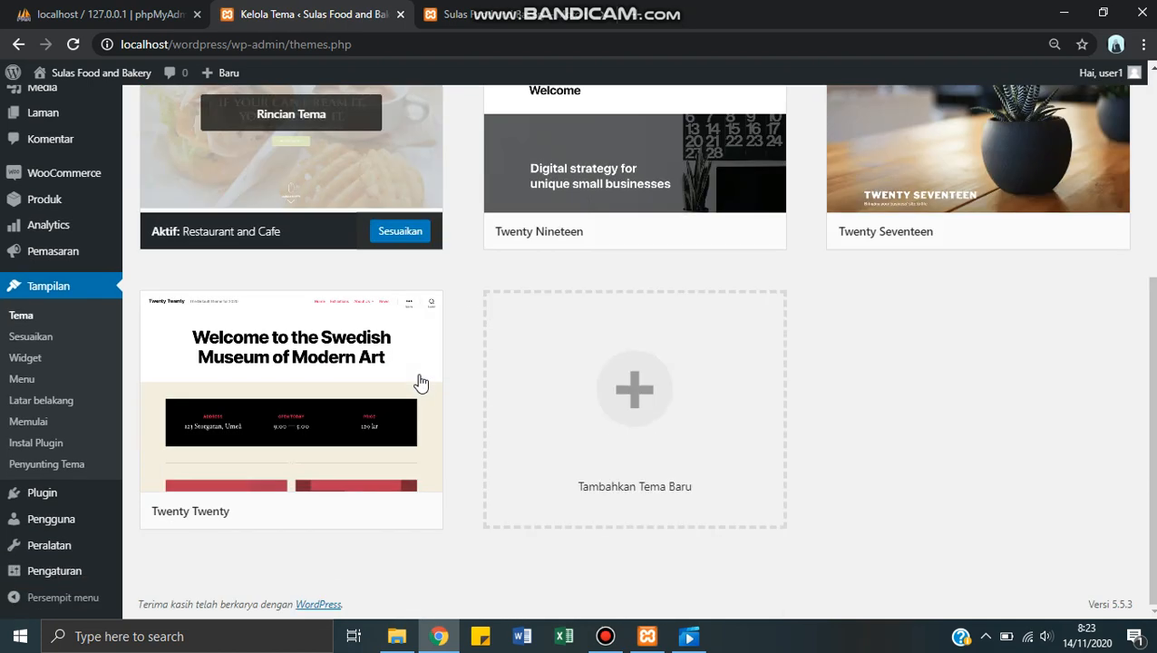
pyautogui.scroll(4, 420, 381)
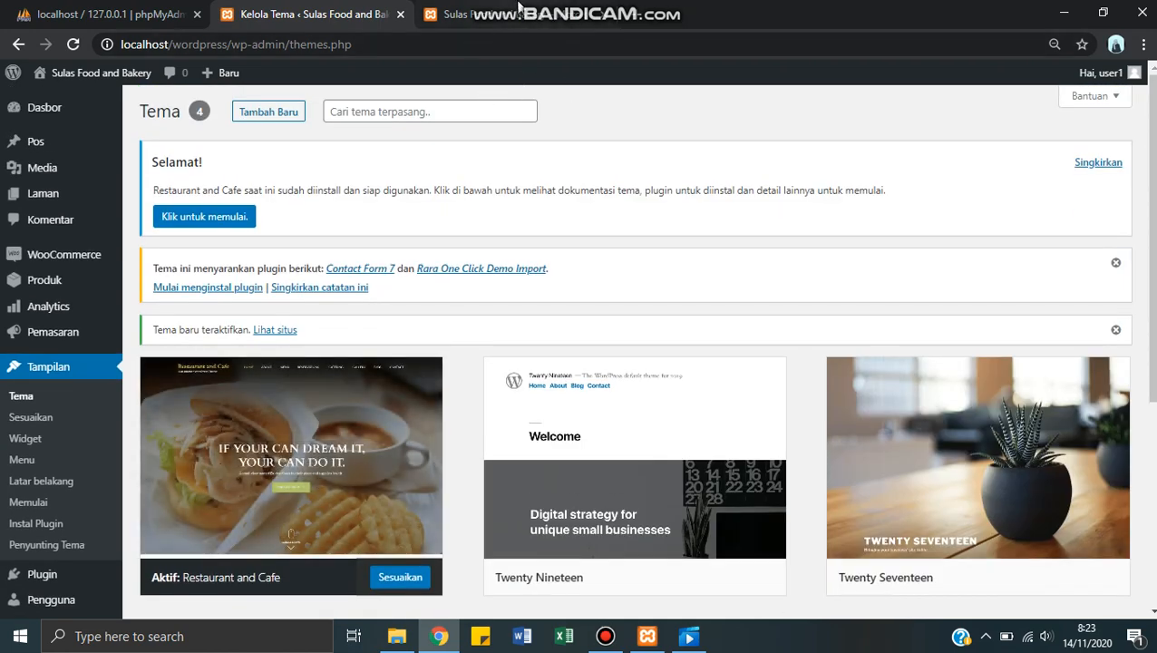
pyautogui.click(677, 8)
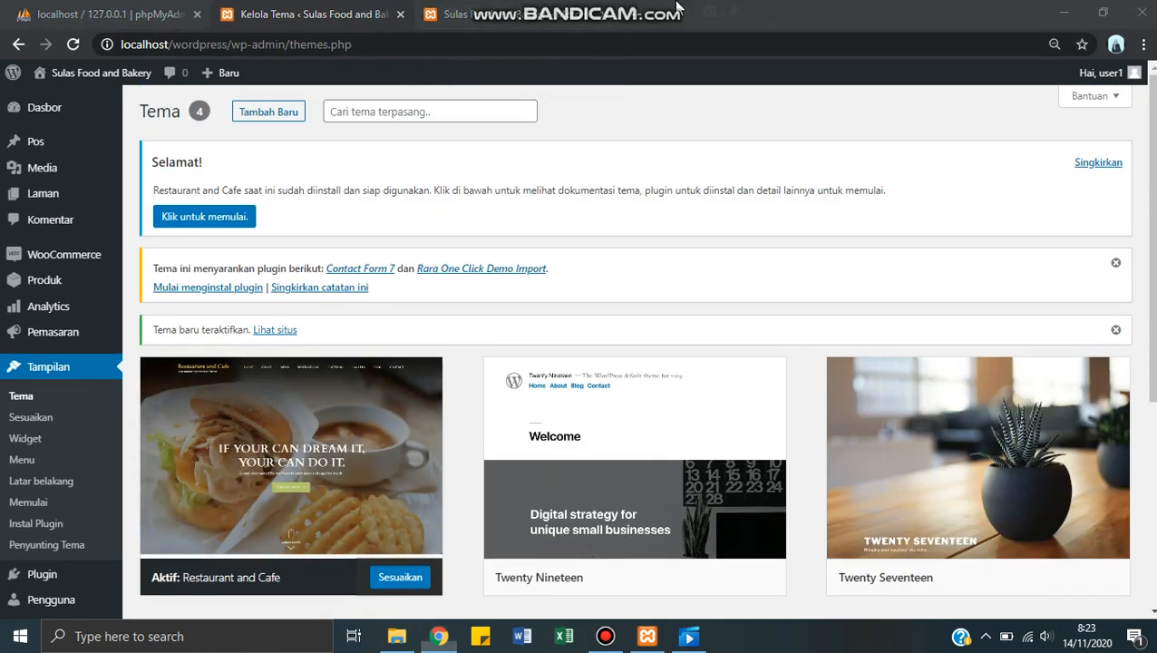